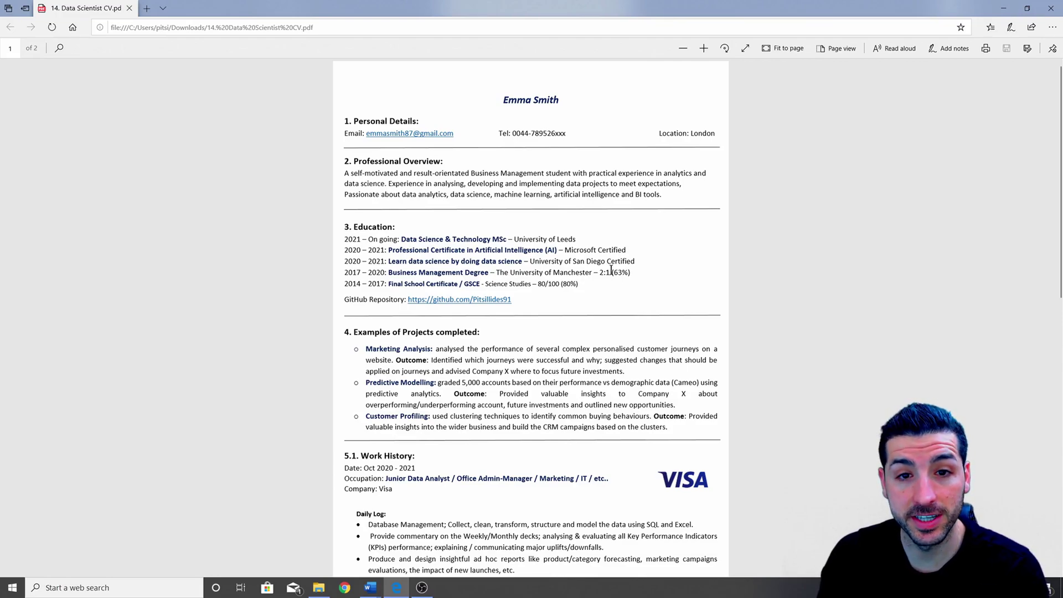
Scroll through the finished reference CV to review its layout.
scroll(620, 254, down, 3)
scroll(619, 253, down, 8)
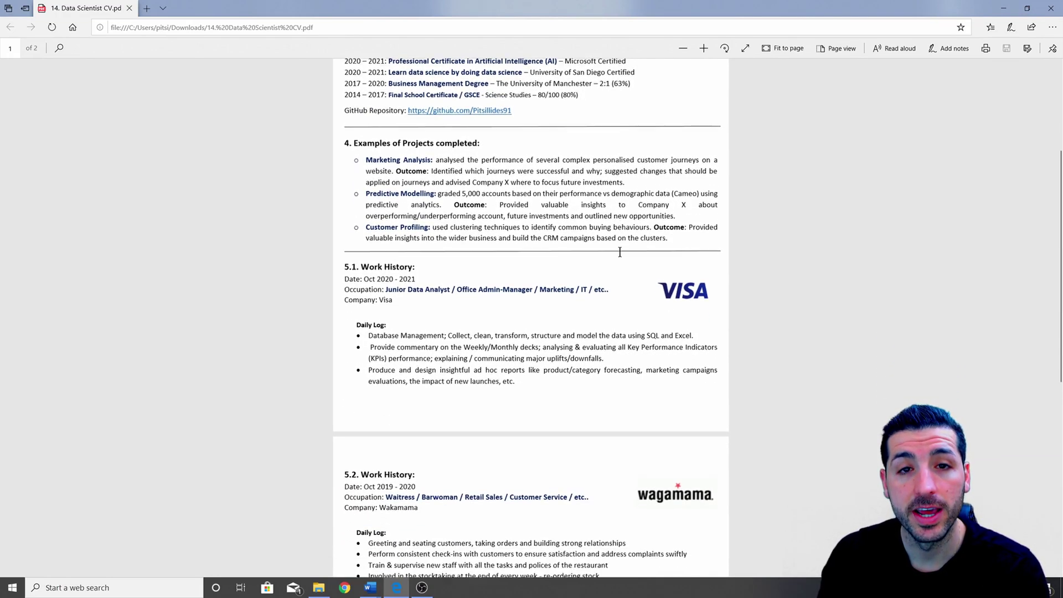
scroll(621, 248, down, 7)
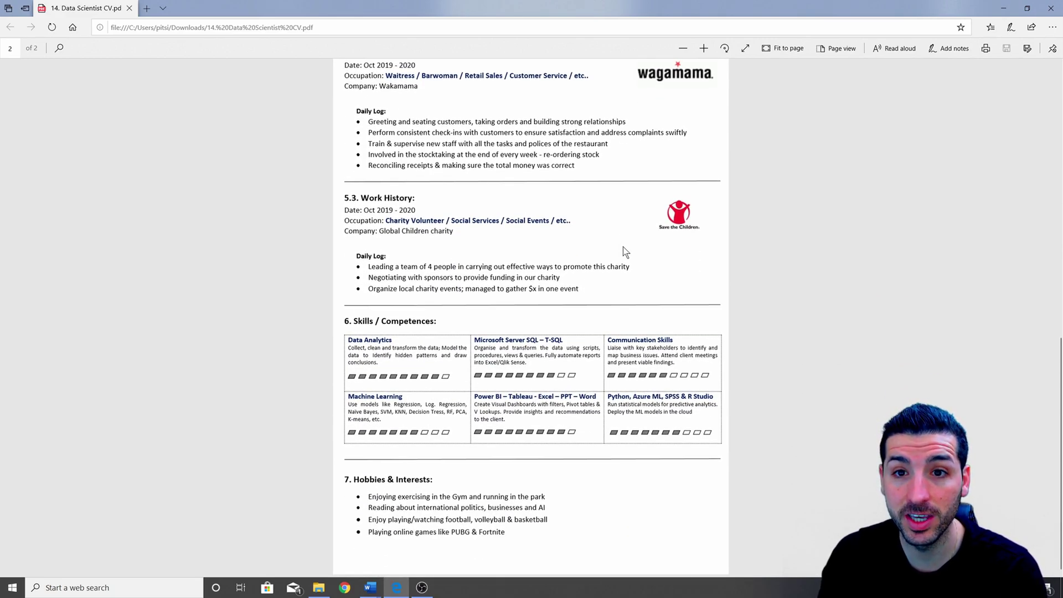
scroll(623, 250, up, 9)
scroll(625, 250, up, 9)
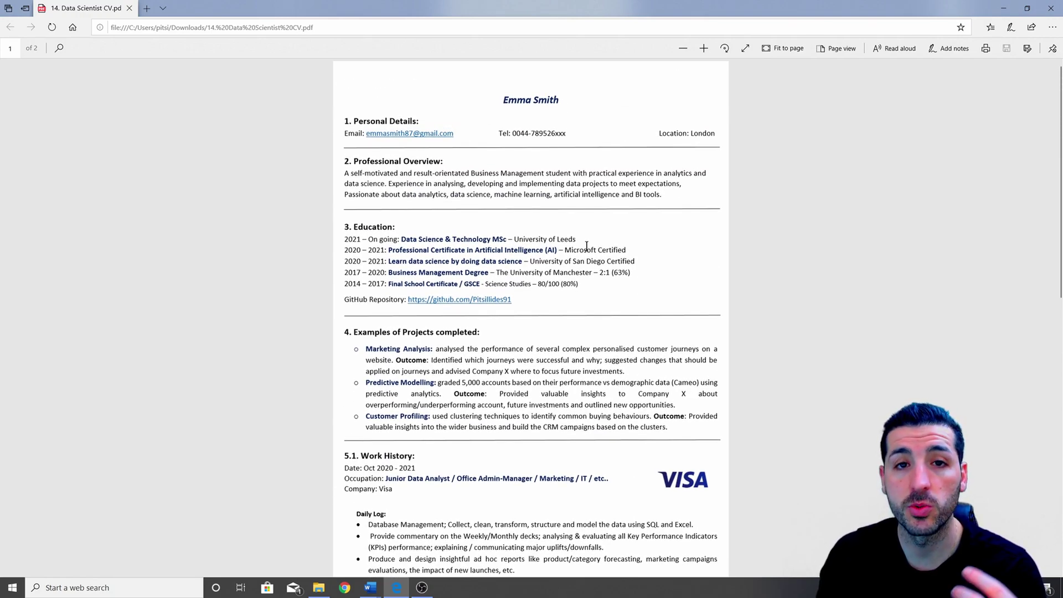
Compare the 14. Data Scientist CV document with its PDF, then return to blank Document1.
click(449, 551)
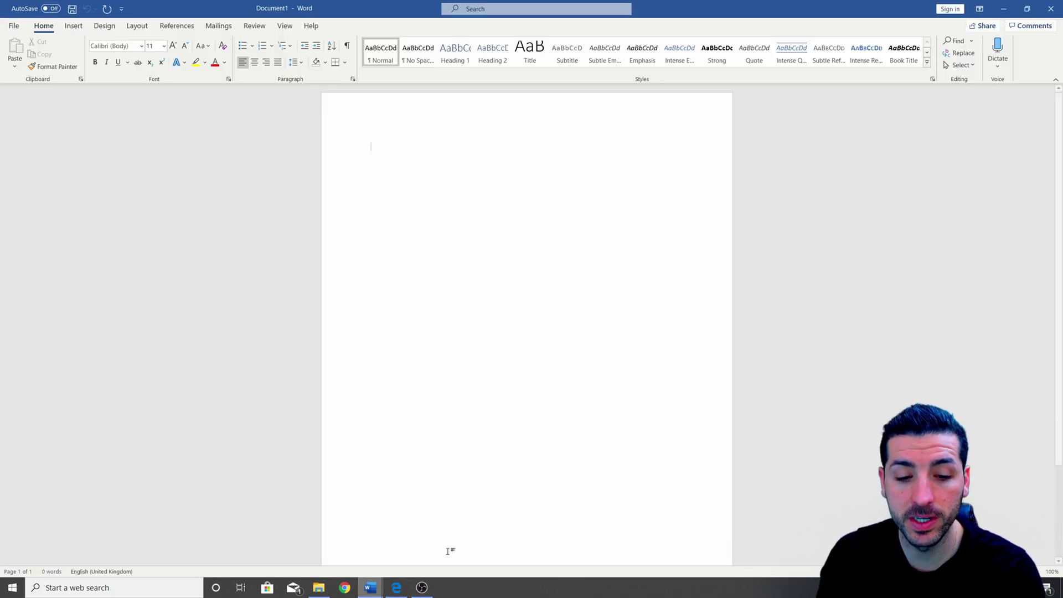
mouse_move(370, 587)
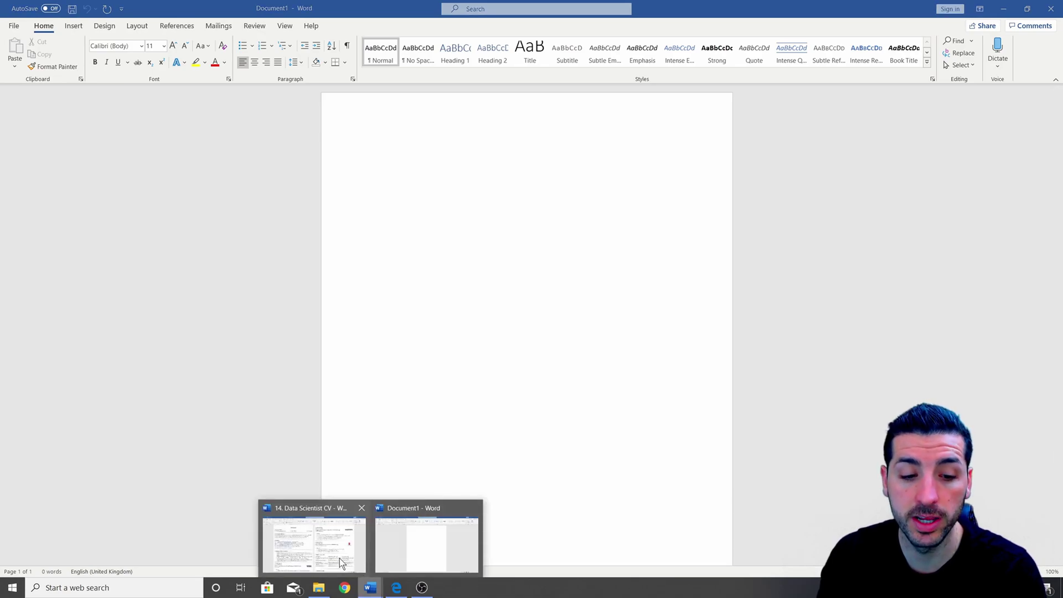
click(340, 558)
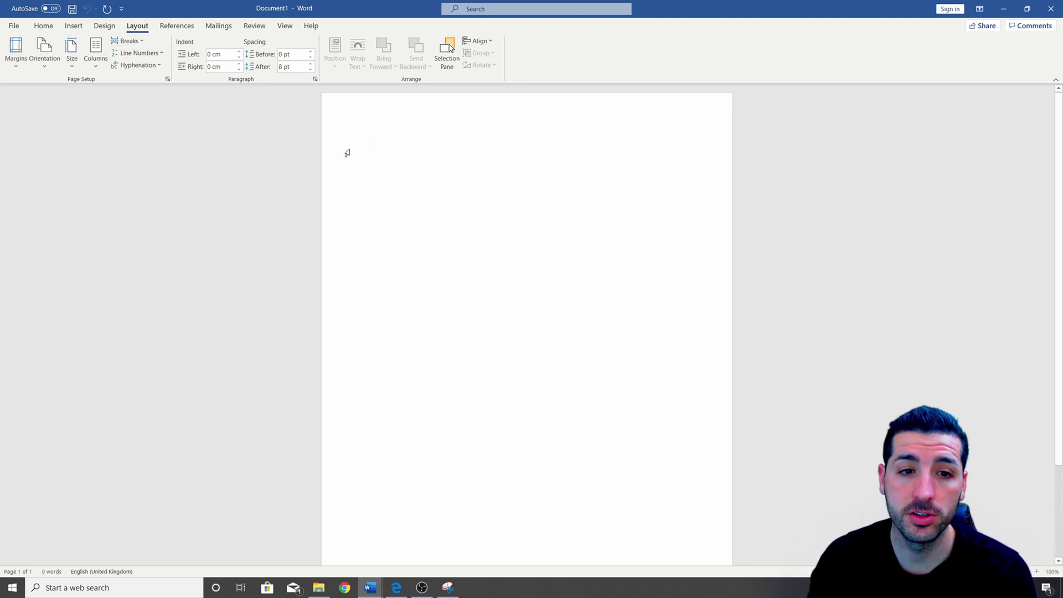
click(401, 592)
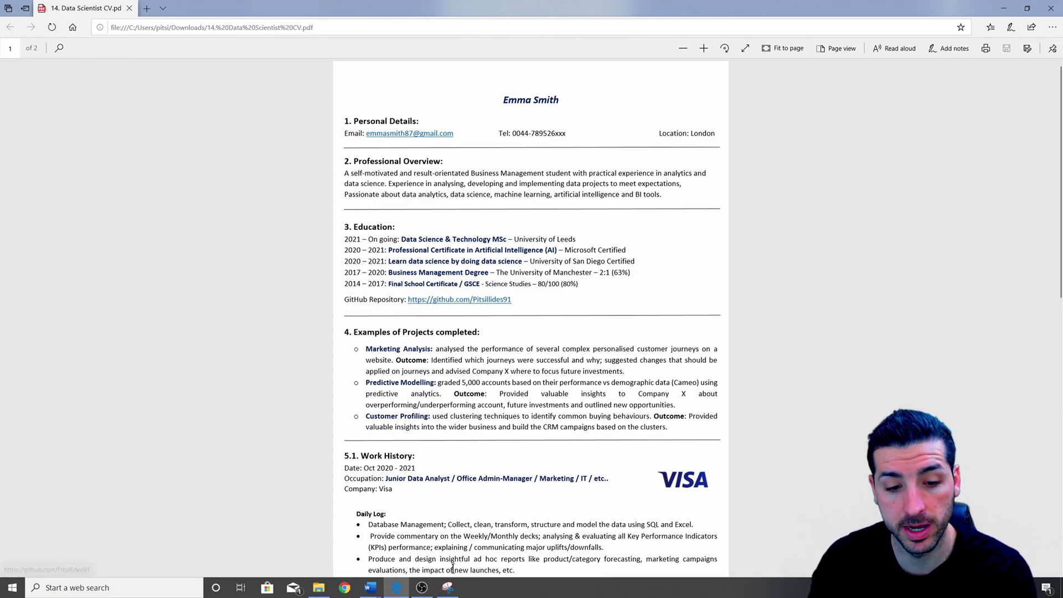
click(370, 587)
mouse_move(401, 576)
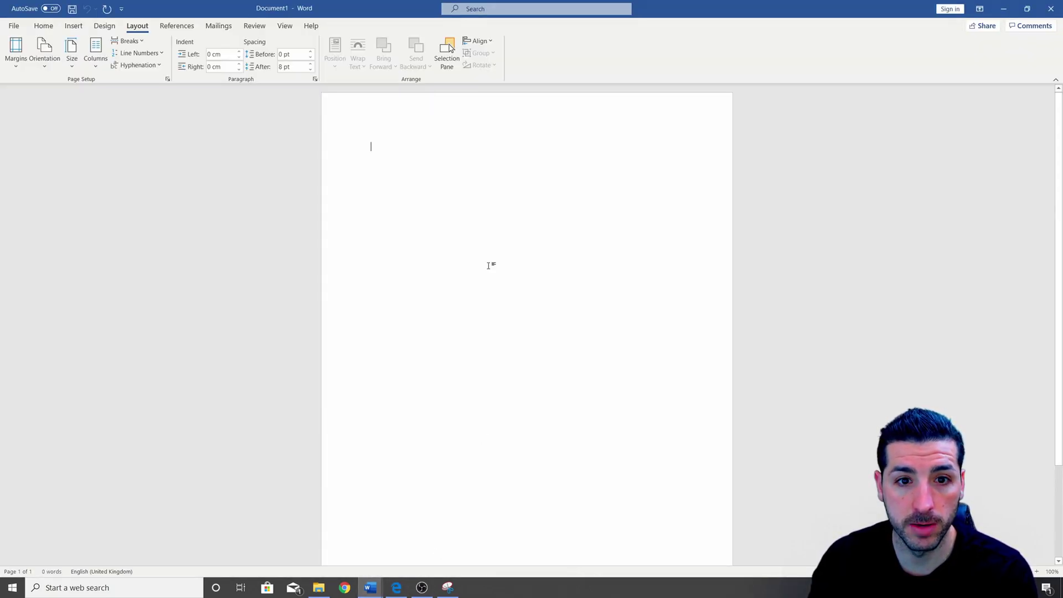
Set the top page margin to 1.6 cm through Custom Margins.
click(16, 61)
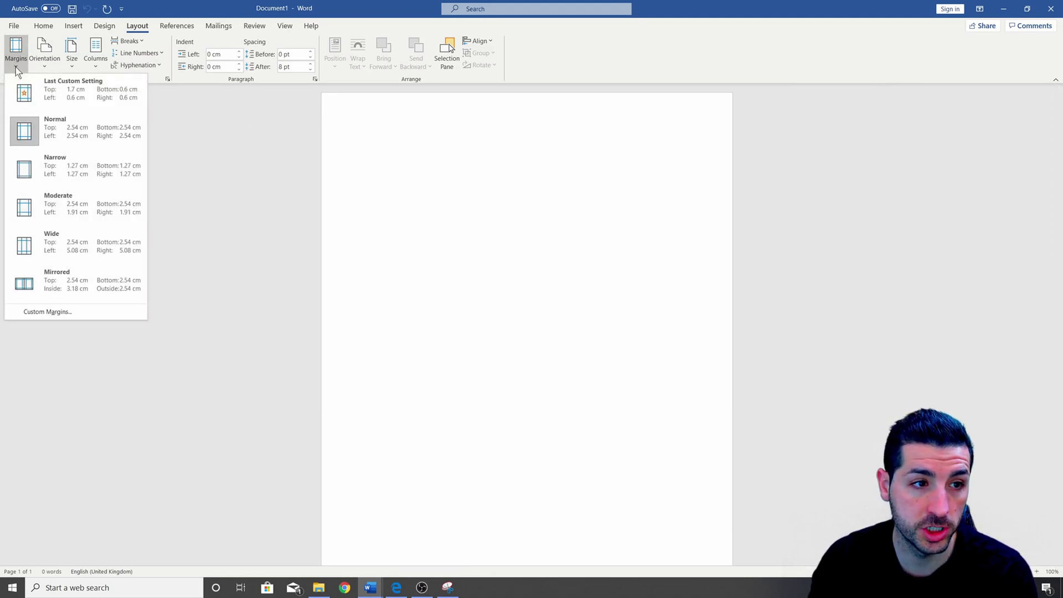
click(47, 312)
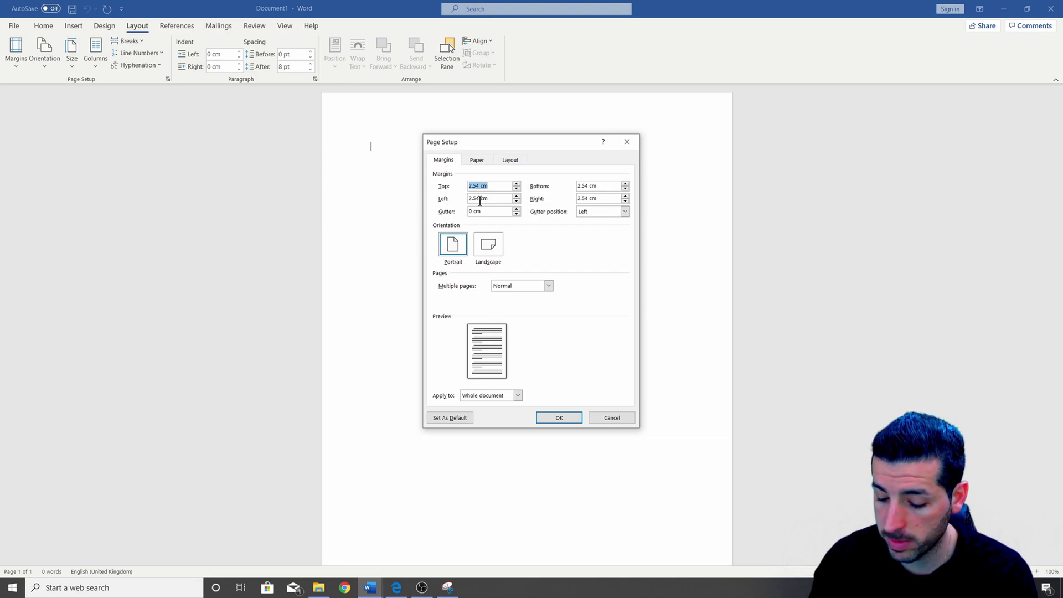
text(1.6)
key(Return)
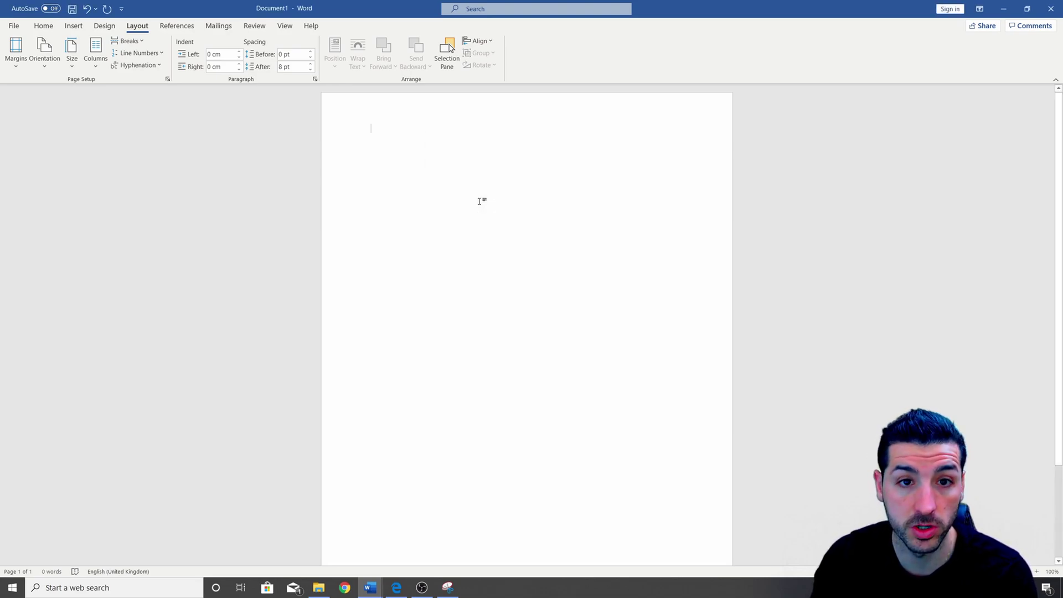
Set the bottom, left and right margins to 0.6 cm.
click(15, 60)
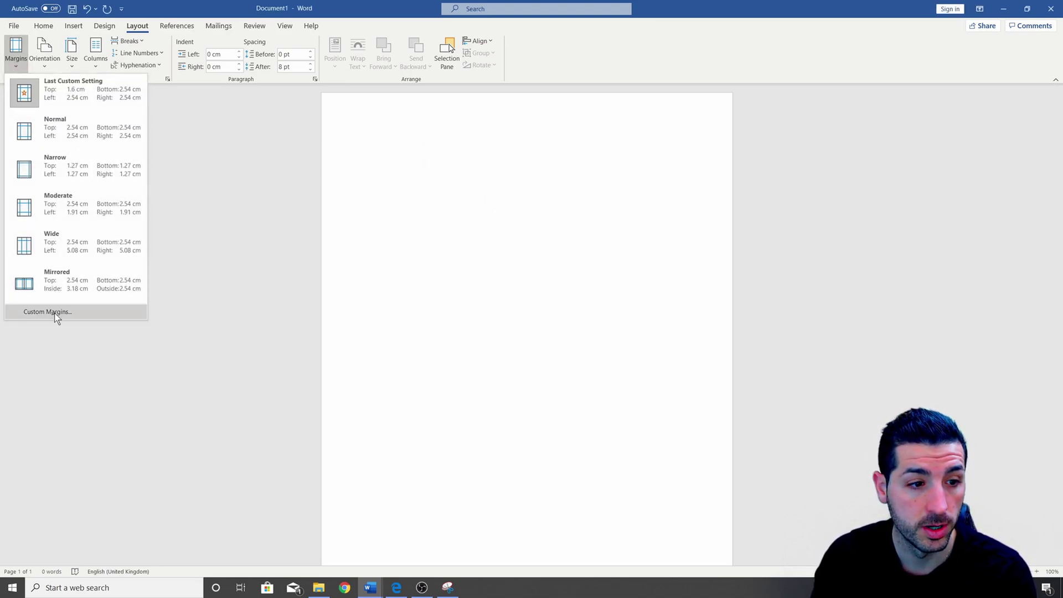
click(55, 312)
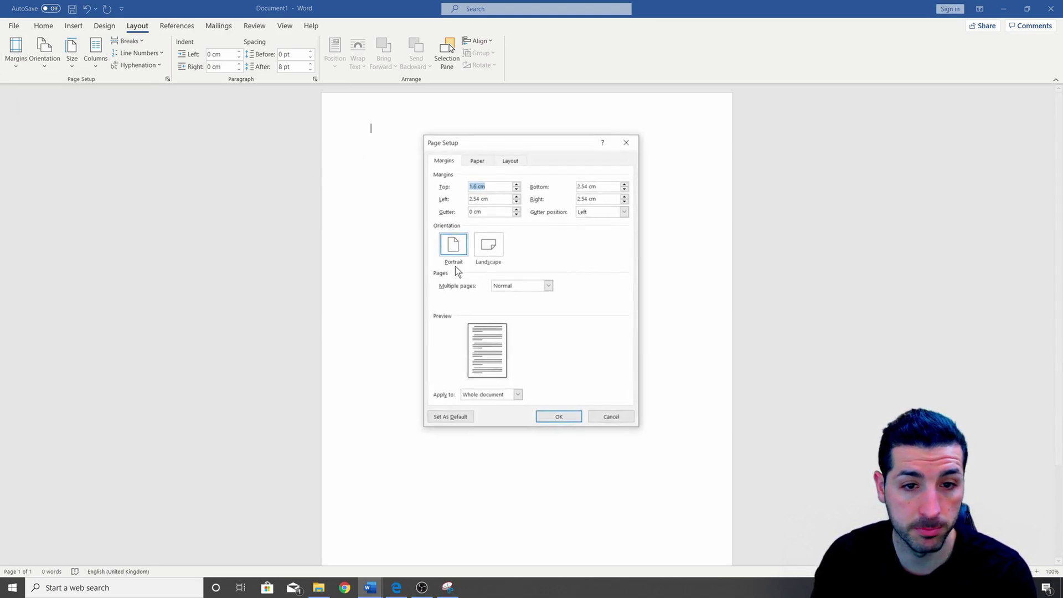
click(584, 188)
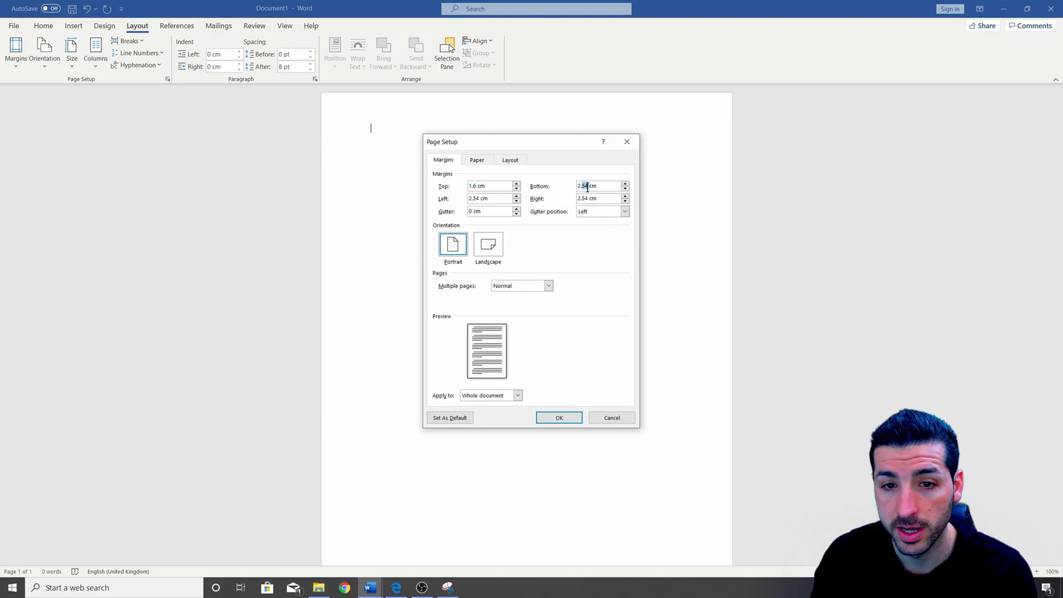
drag(590, 187, 577, 187)
text(0)
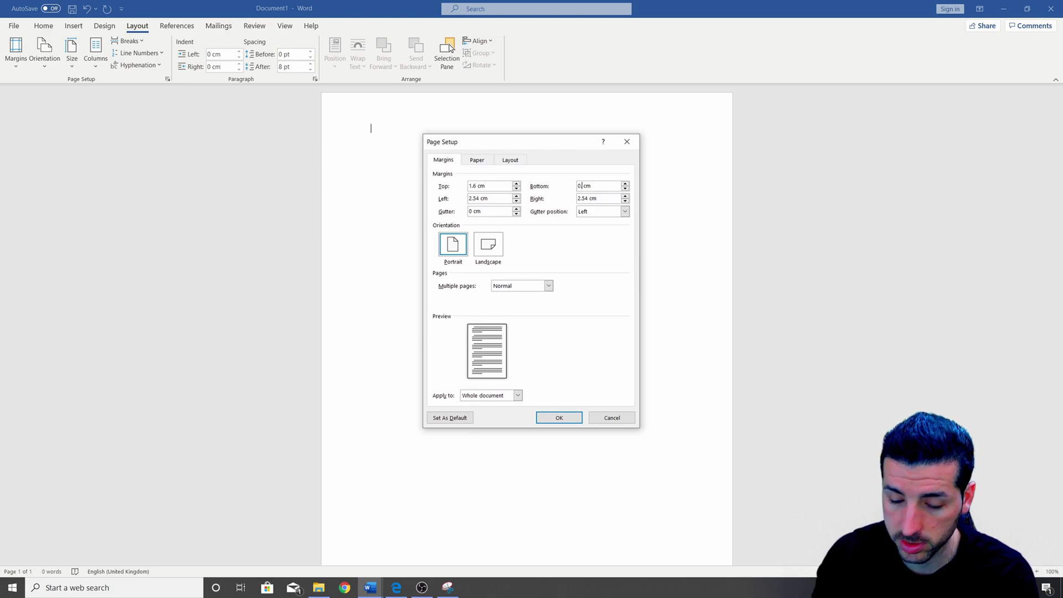
drag(472, 199, 473, 200)
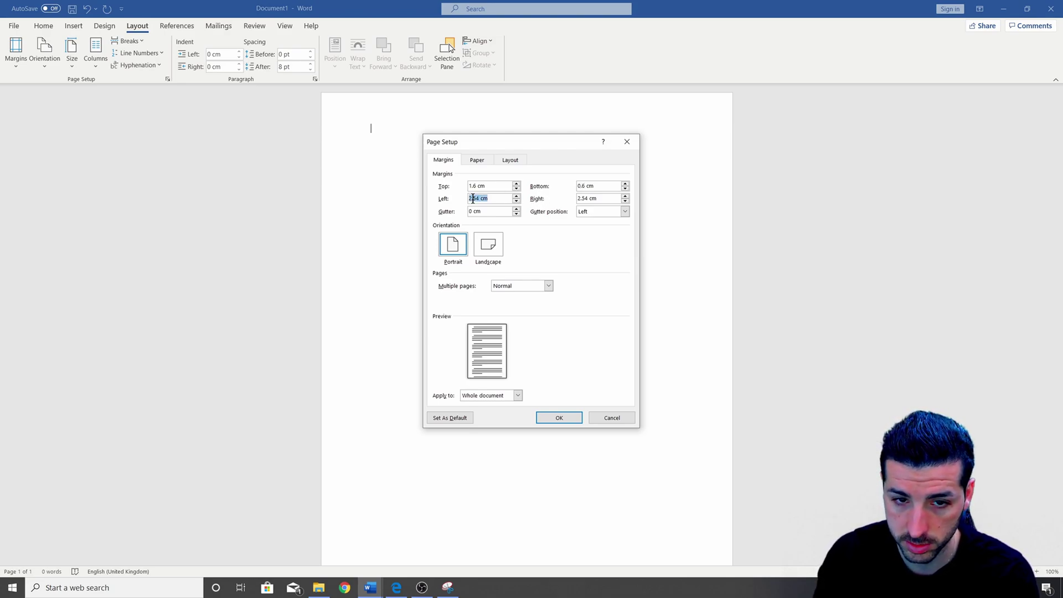
text(0.6)
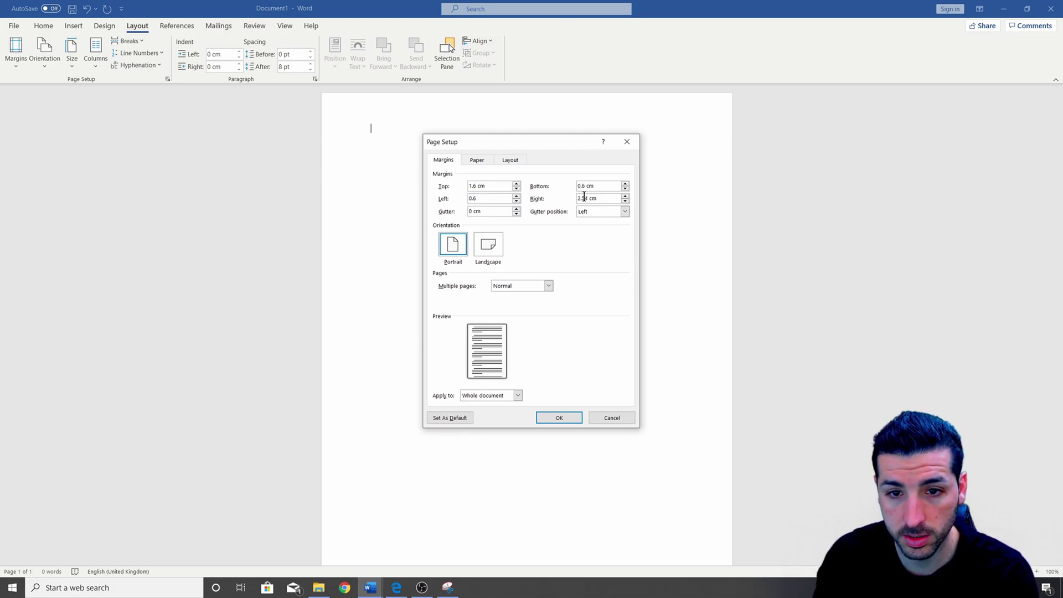
drag(598, 199, 578, 199)
text(0.6)
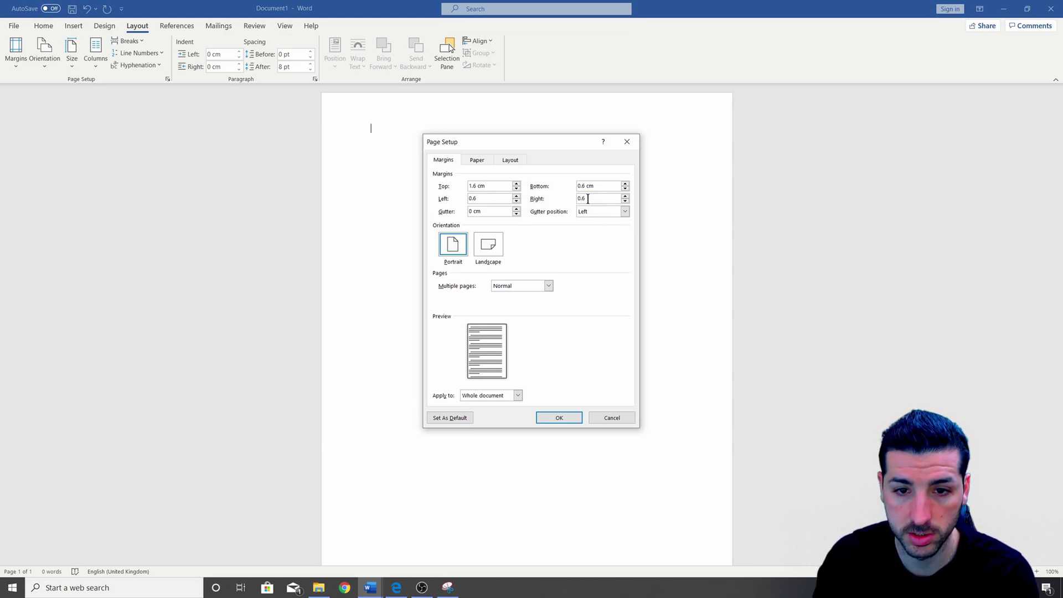
key(Return)
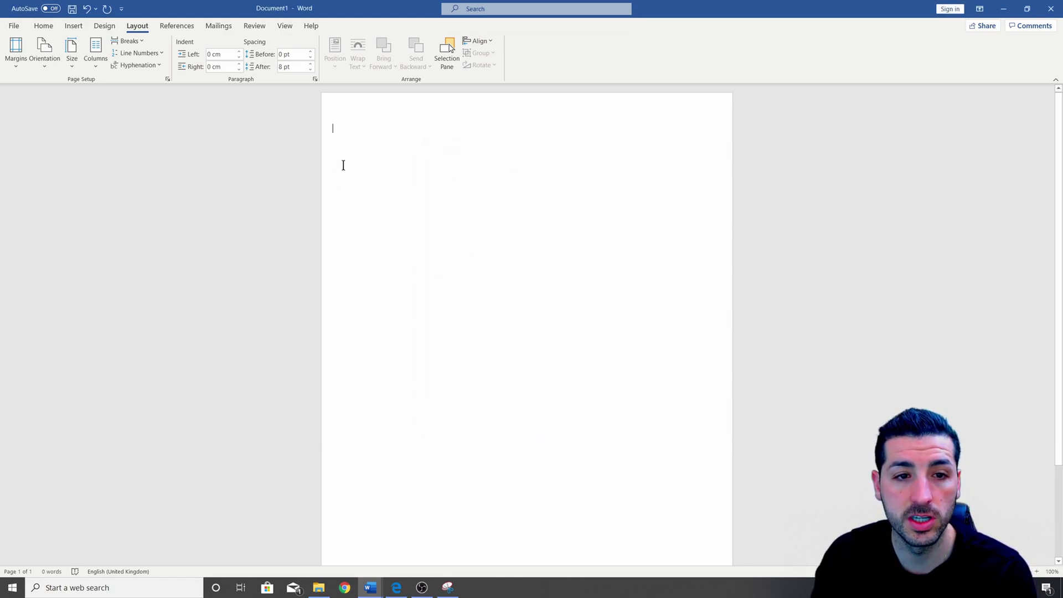
Select the candidate's name heading and colour it dark blue.
key(Return)
key(Return)
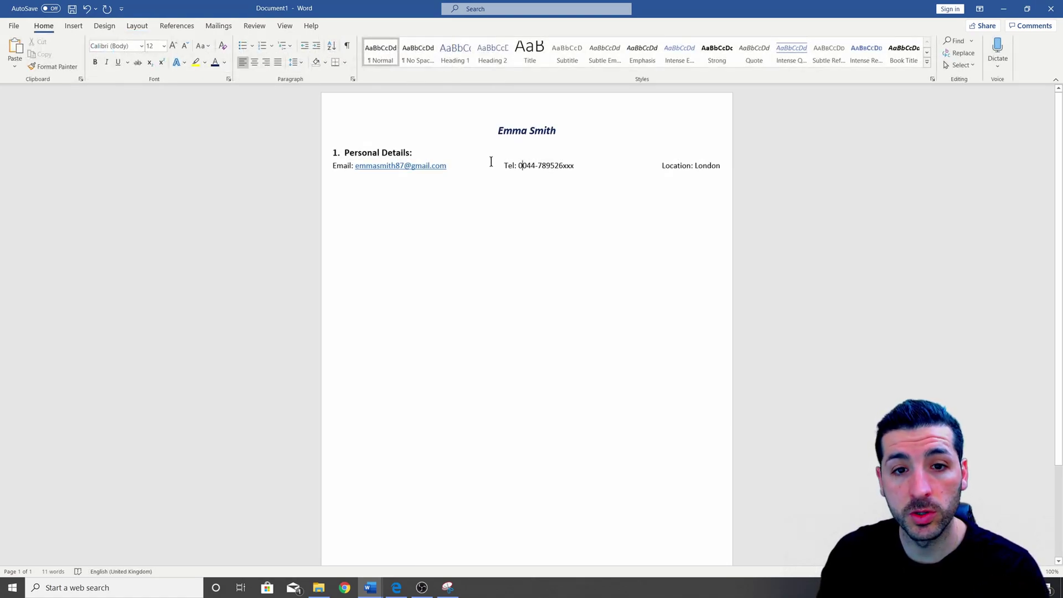
drag(497, 133, 566, 132)
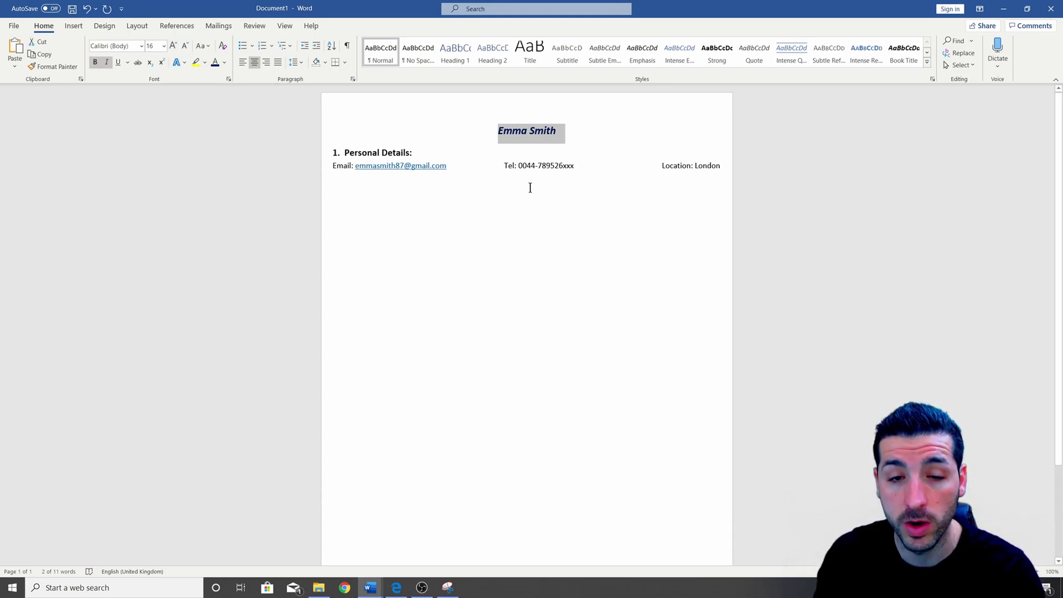
click(224, 64)
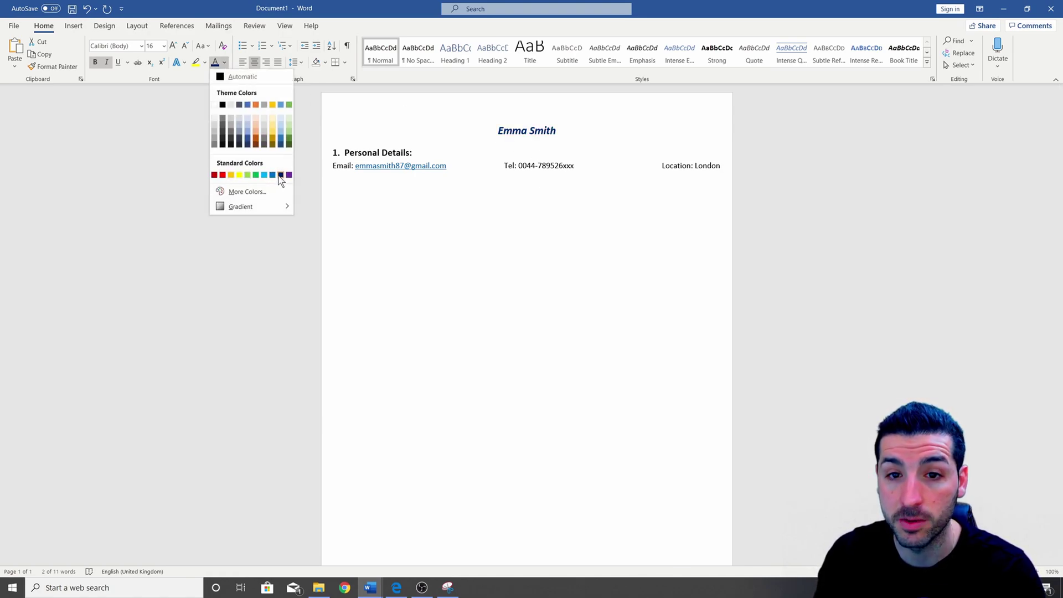
click(541, 139)
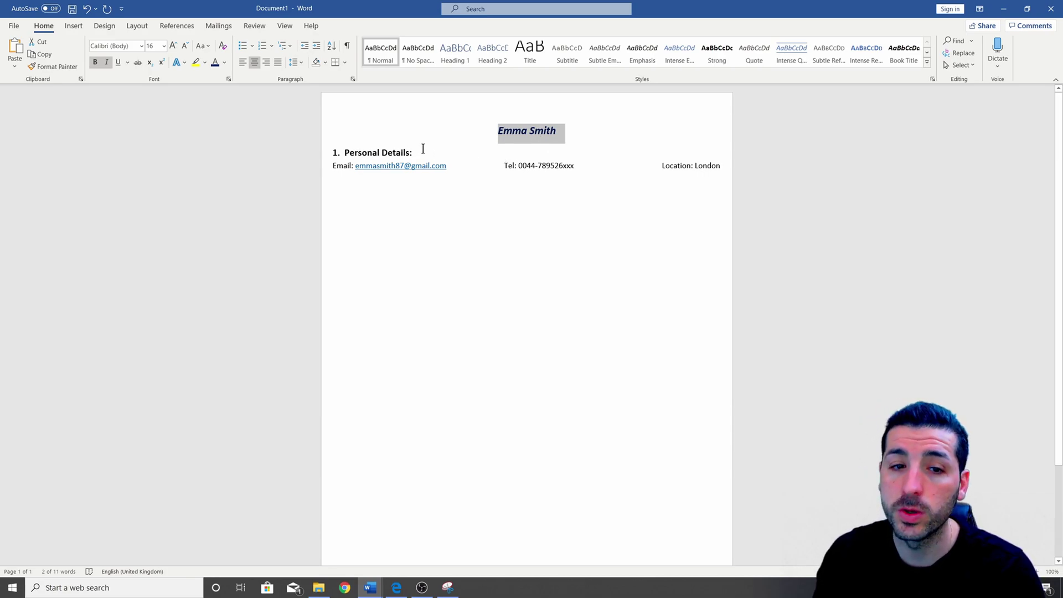
Remove extra spacing on the contact line so the location stays beside the email and phone.
drag(414, 152, 339, 153)
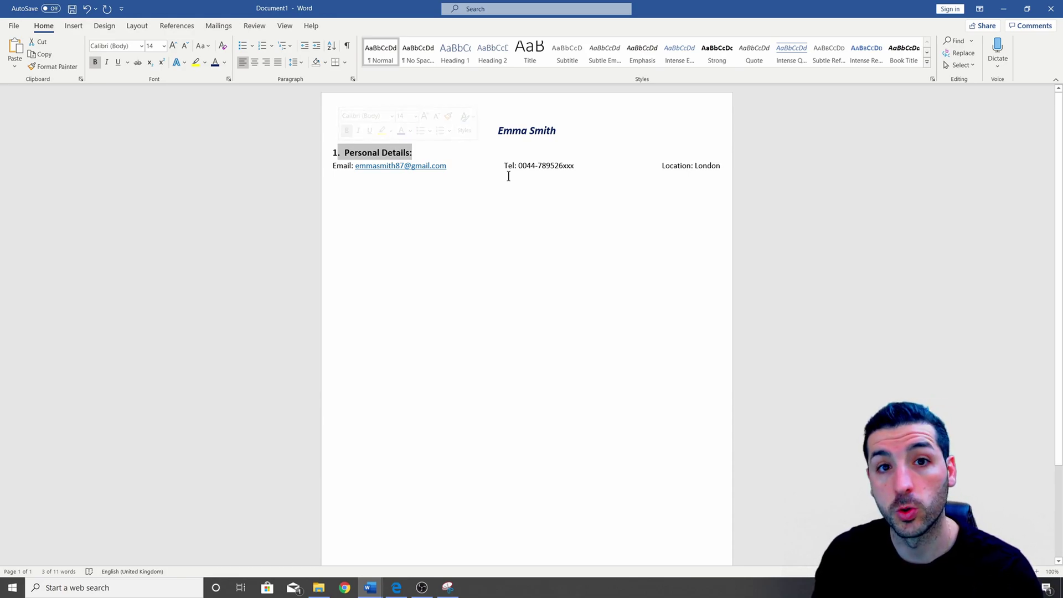
double_click(466, 167)
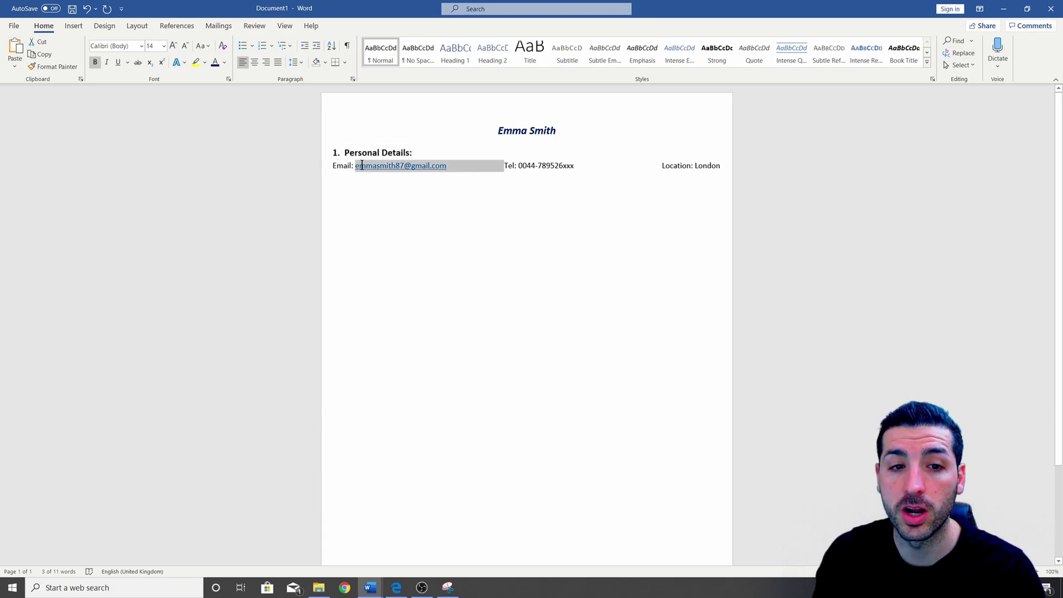
click(463, 166)
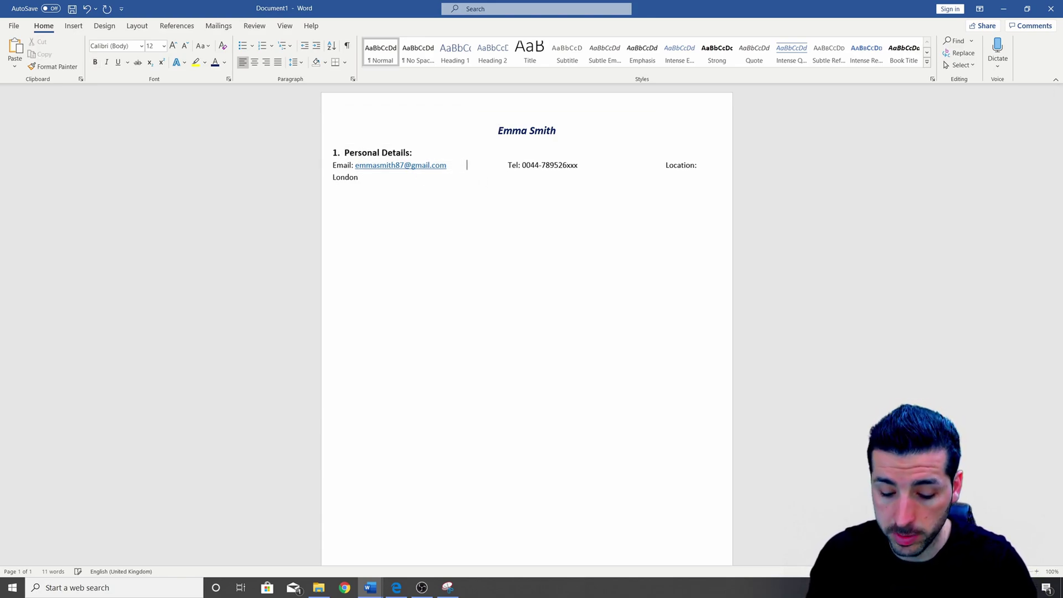
key(BackSpace)
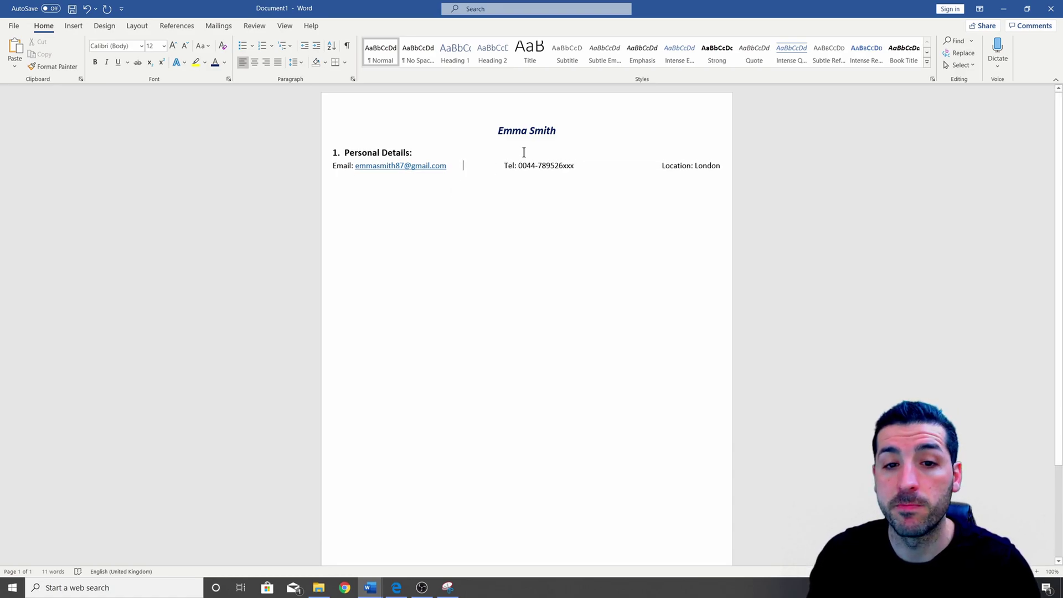
drag(506, 165, 570, 173)
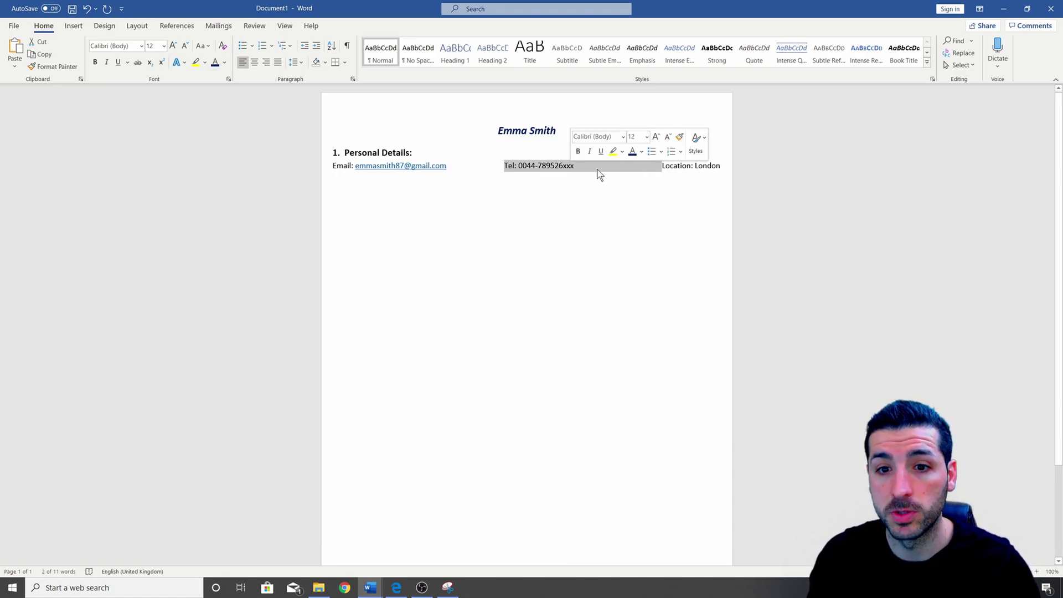
click(629, 166)
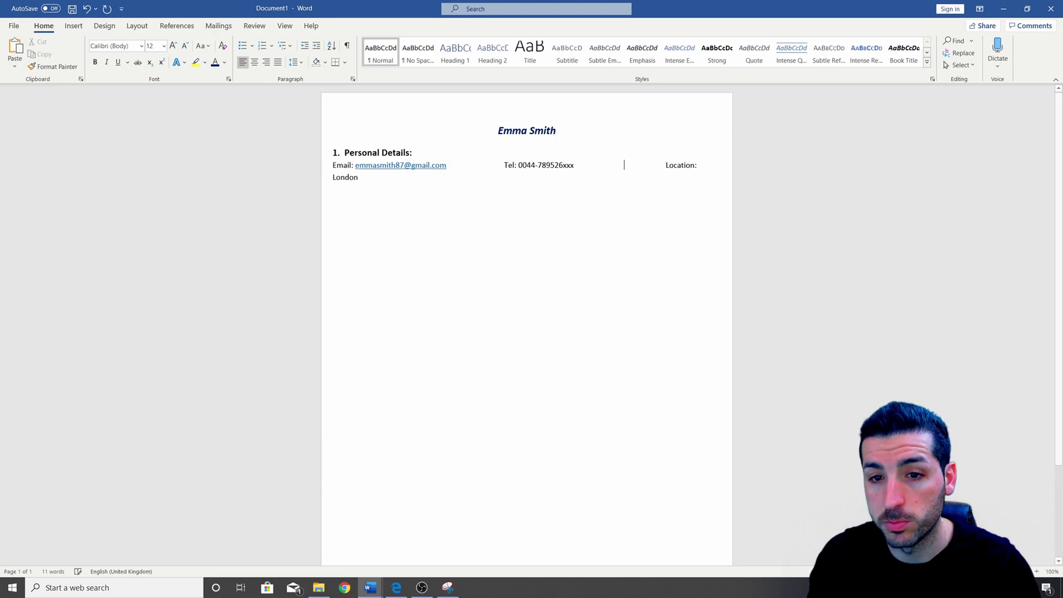
key(BackSpace)
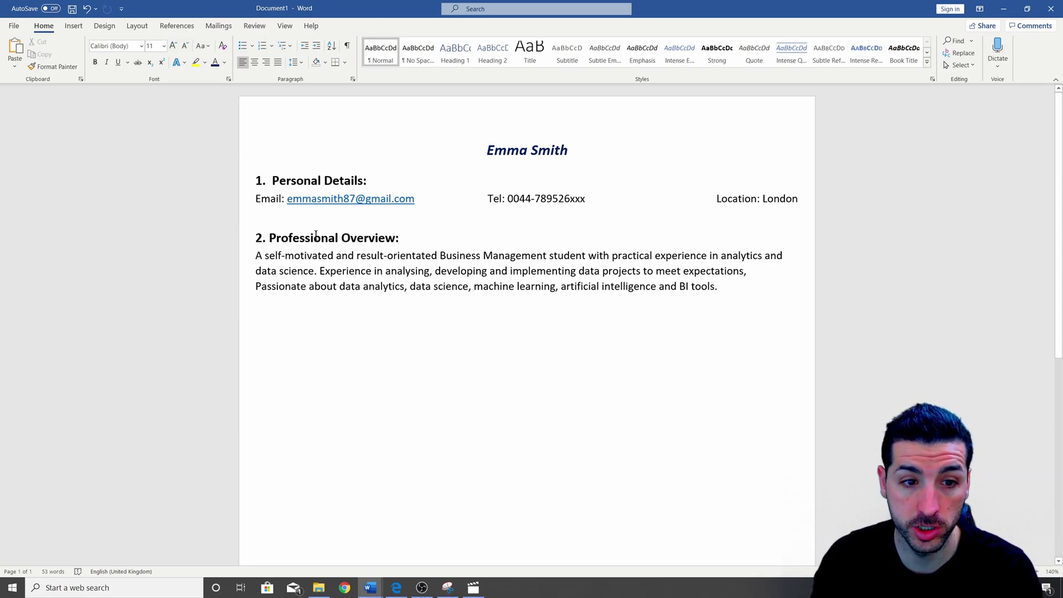
Set the Email and Tel text on the contact line to font size 12.
drag(374, 182, 270, 181)
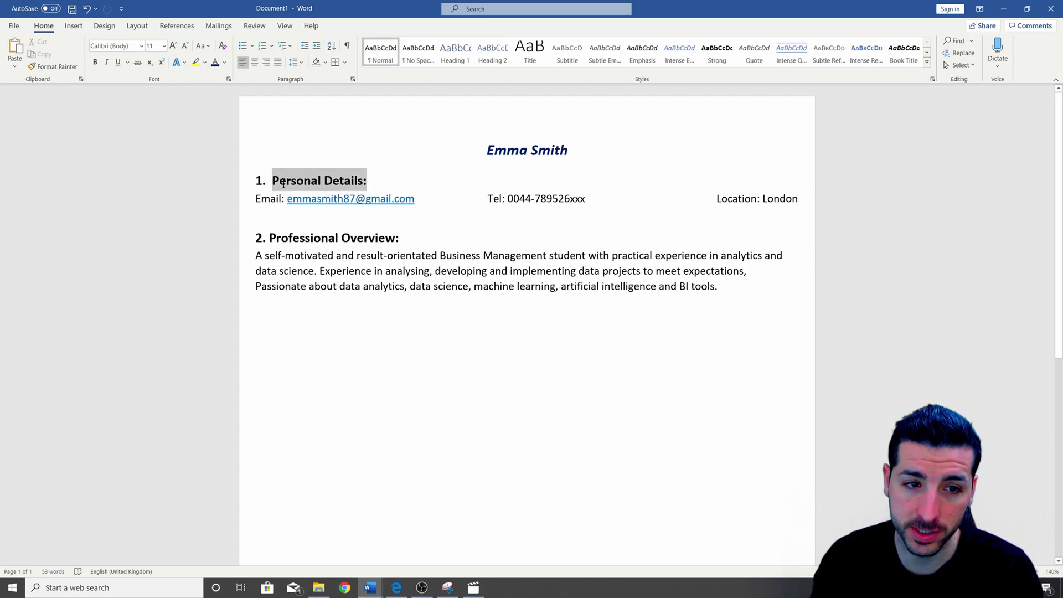
click(322, 237)
drag(322, 236, 399, 238)
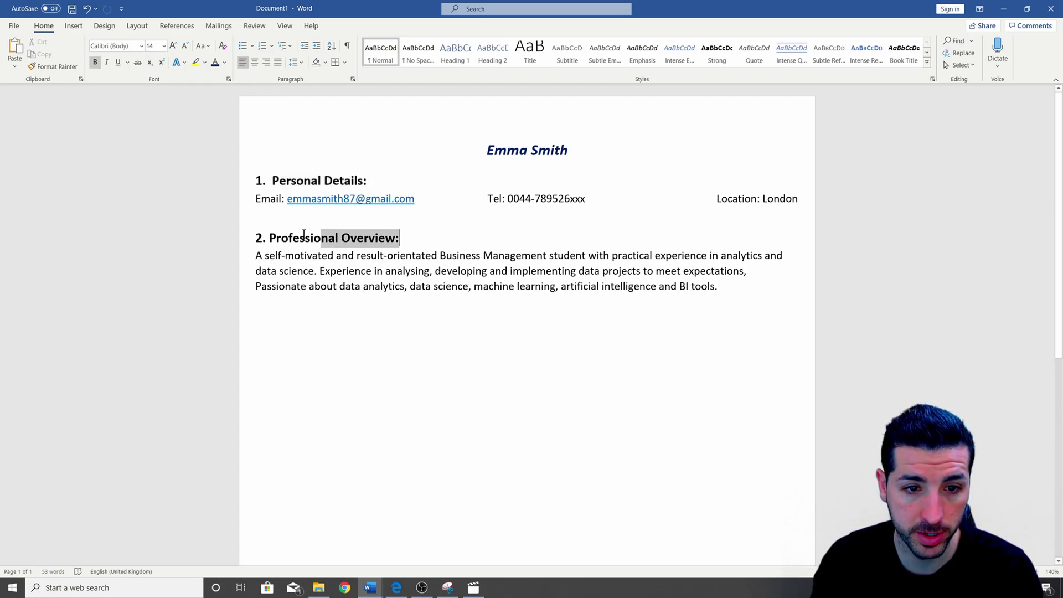
drag(257, 197, 715, 199)
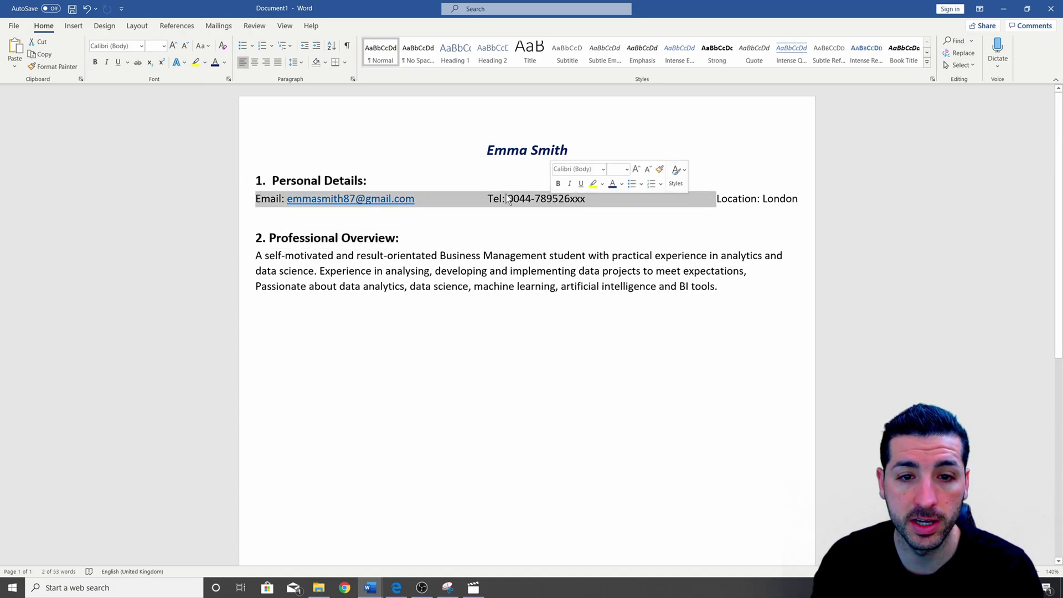
click(164, 46)
click(163, 121)
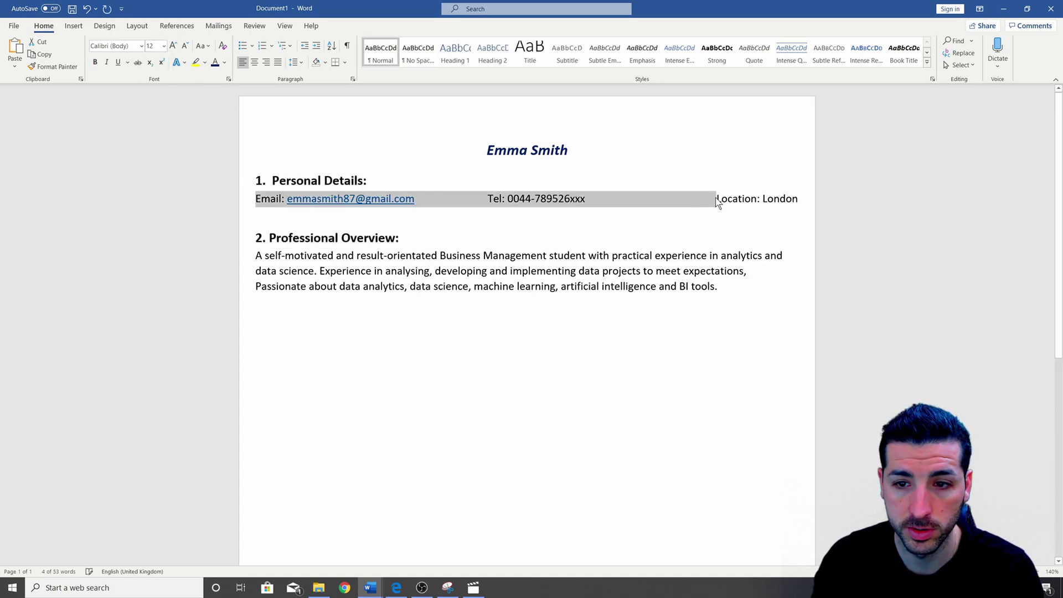
drag(716, 198, 785, 199)
drag(336, 271, 342, 238)
click(335, 271)
drag(727, 285, 387, 256)
click(292, 219)
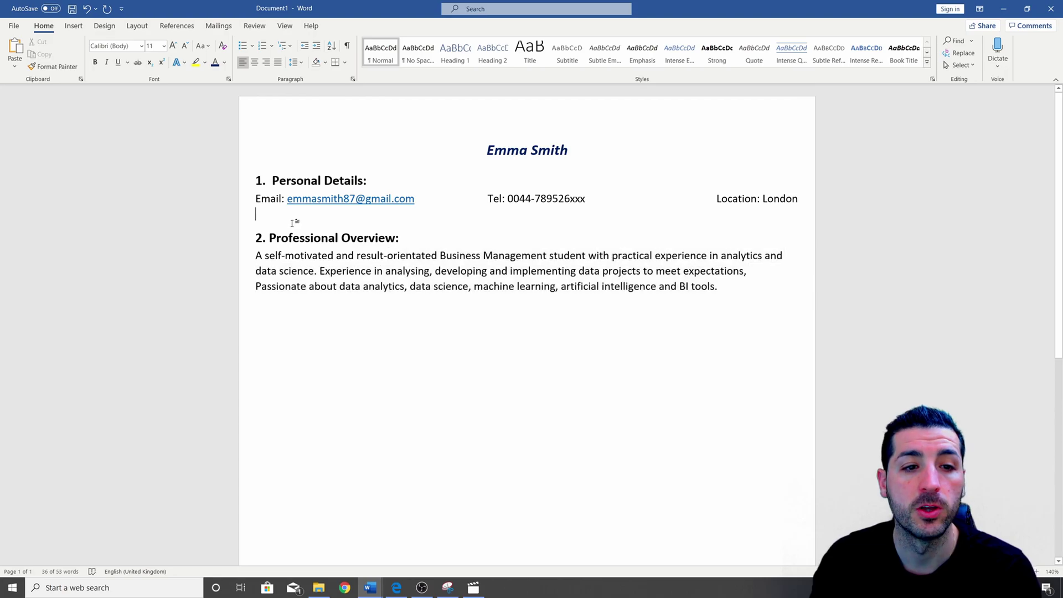
Draw a black horizontal line beneath the contact details.
click(74, 25)
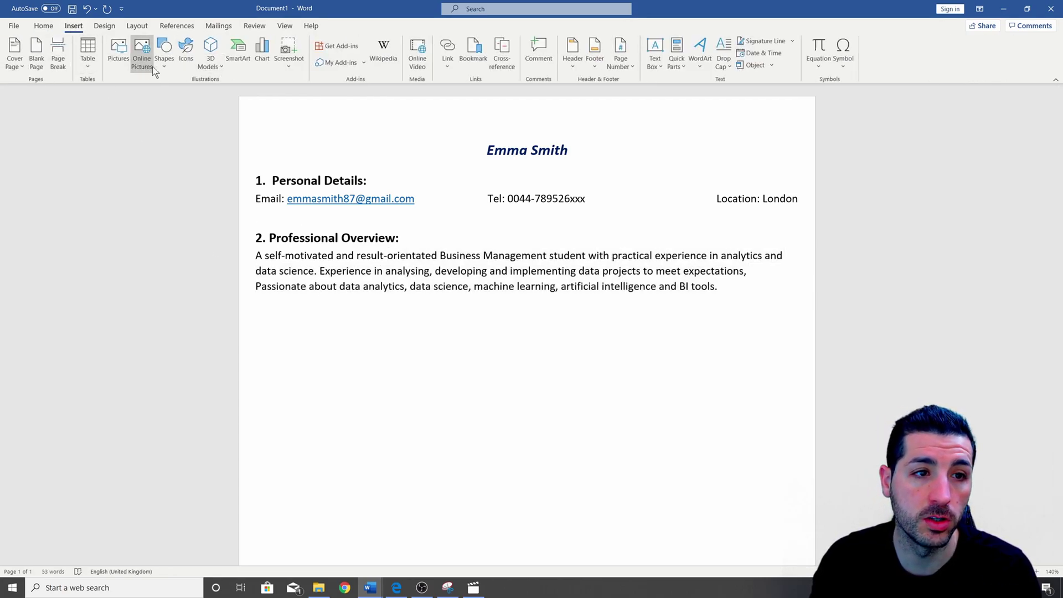
click(164, 54)
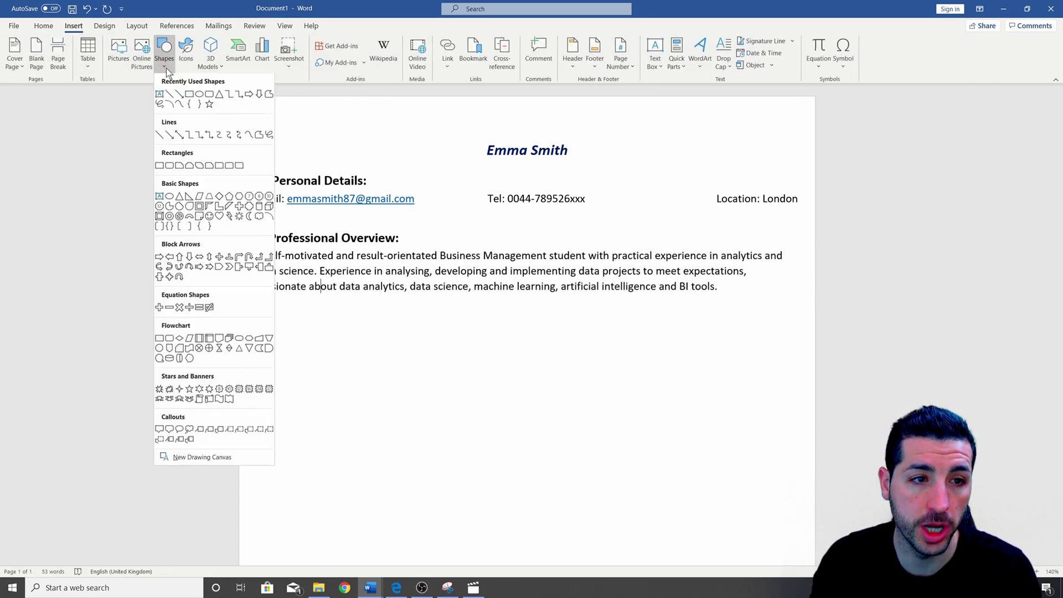
click(169, 96)
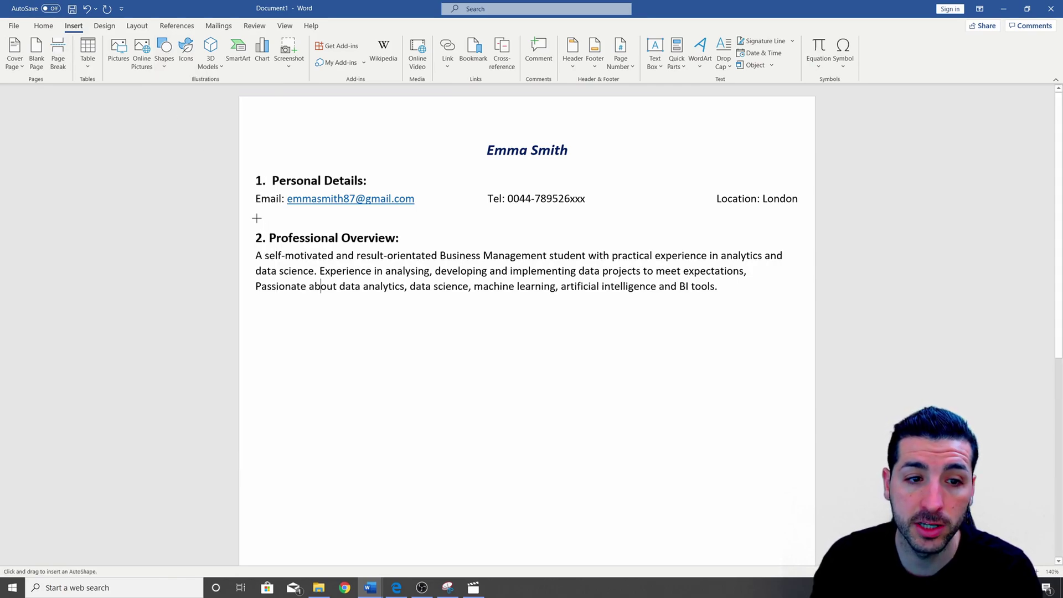
drag(256, 217, 800, 217)
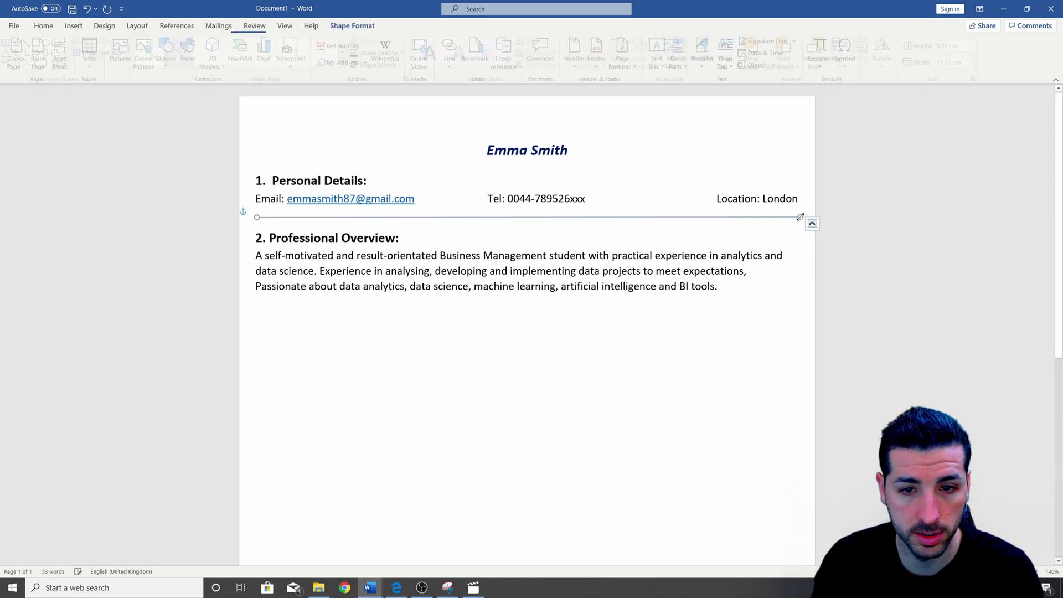
right_click(765, 217)
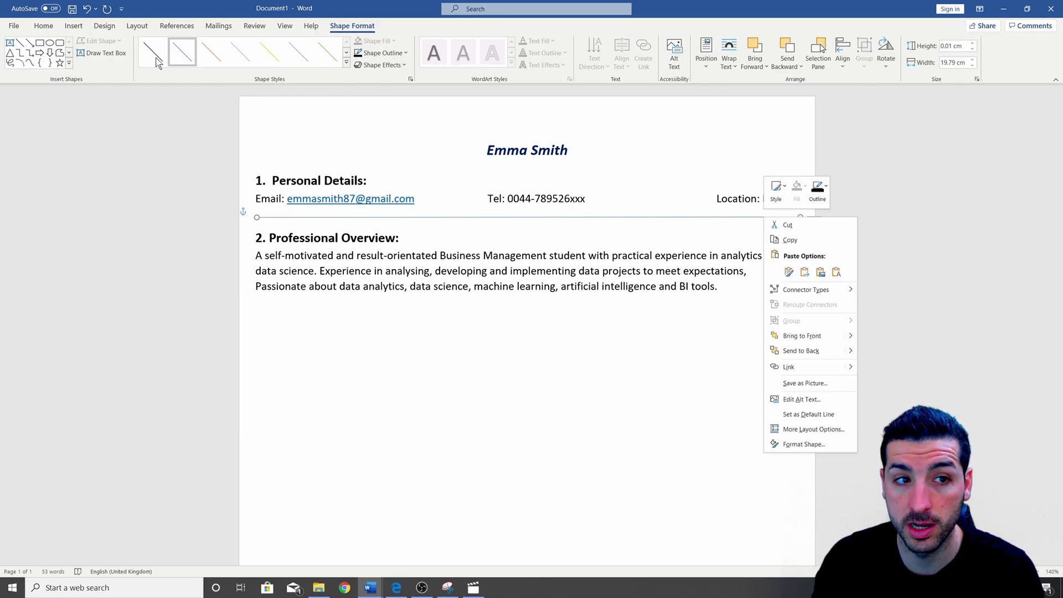
click(819, 191)
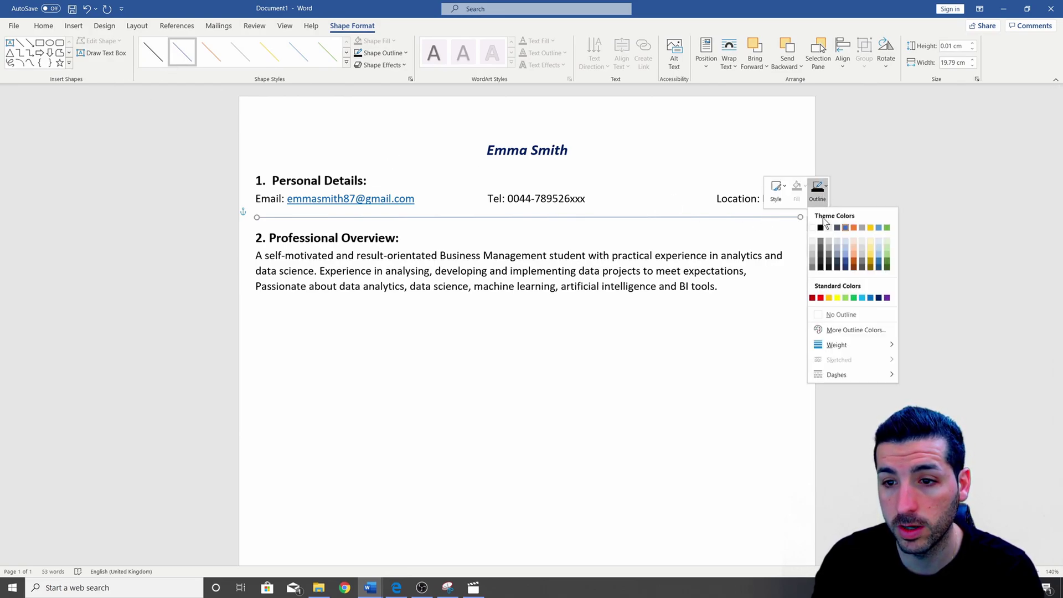
click(820, 228)
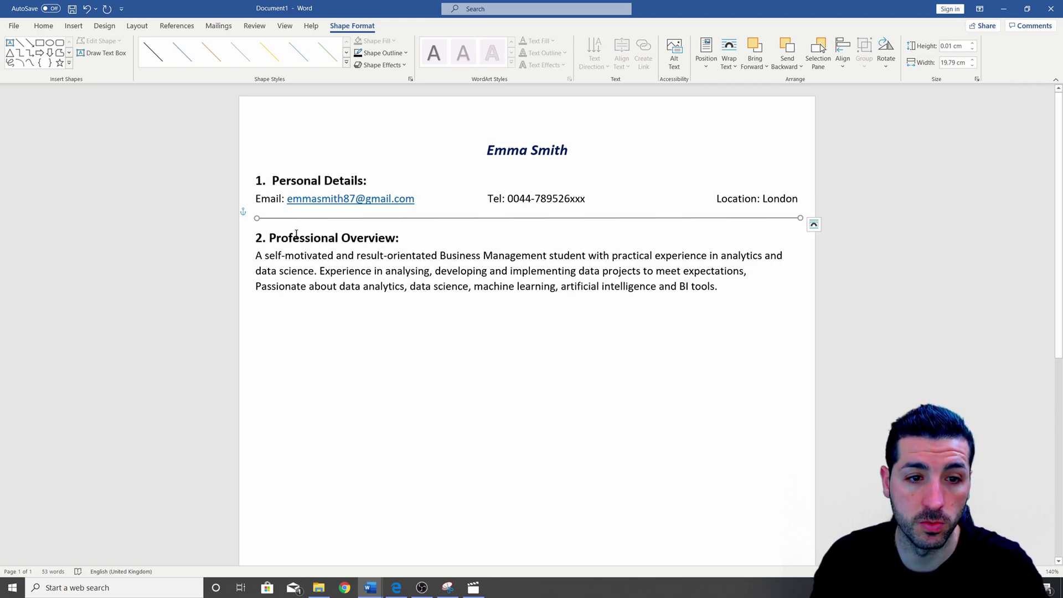
click(299, 237)
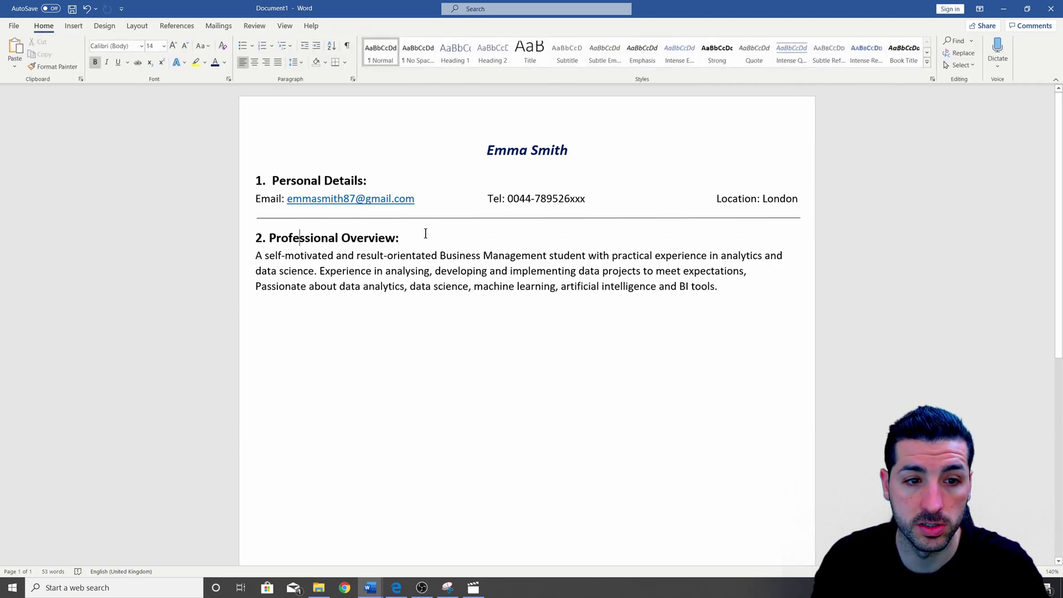
Paste a copy of the black line below the overview paragraph.
click(494, 220)
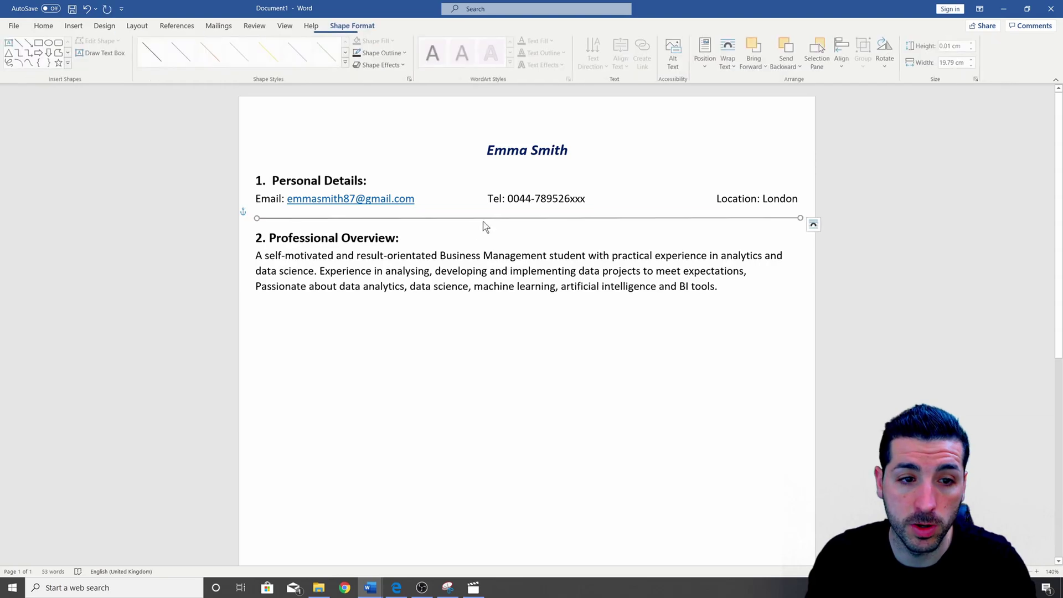
click(277, 321)
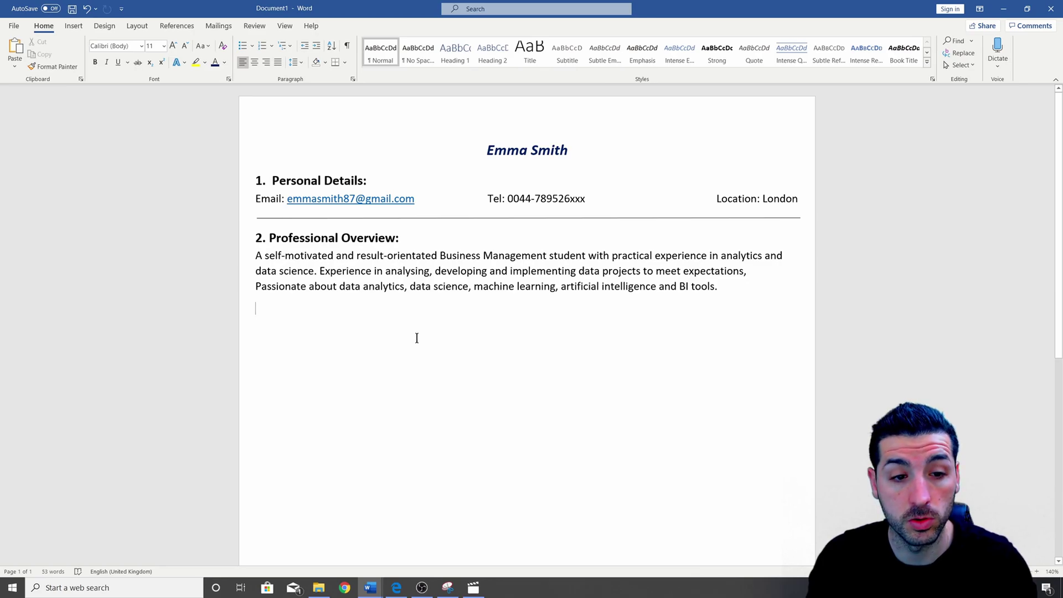
key(ctrl+v)
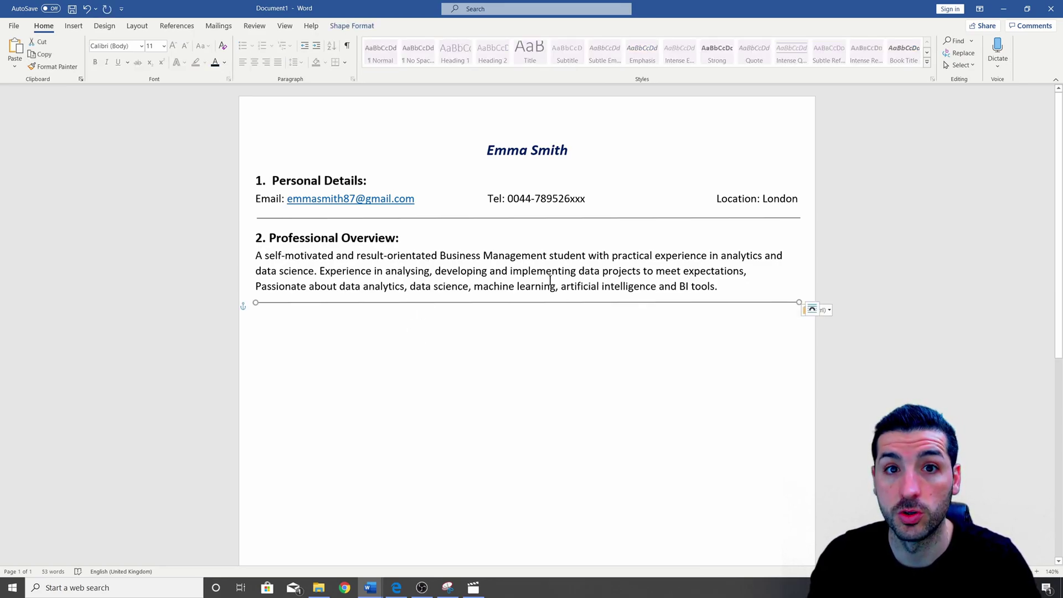
click(399, 270)
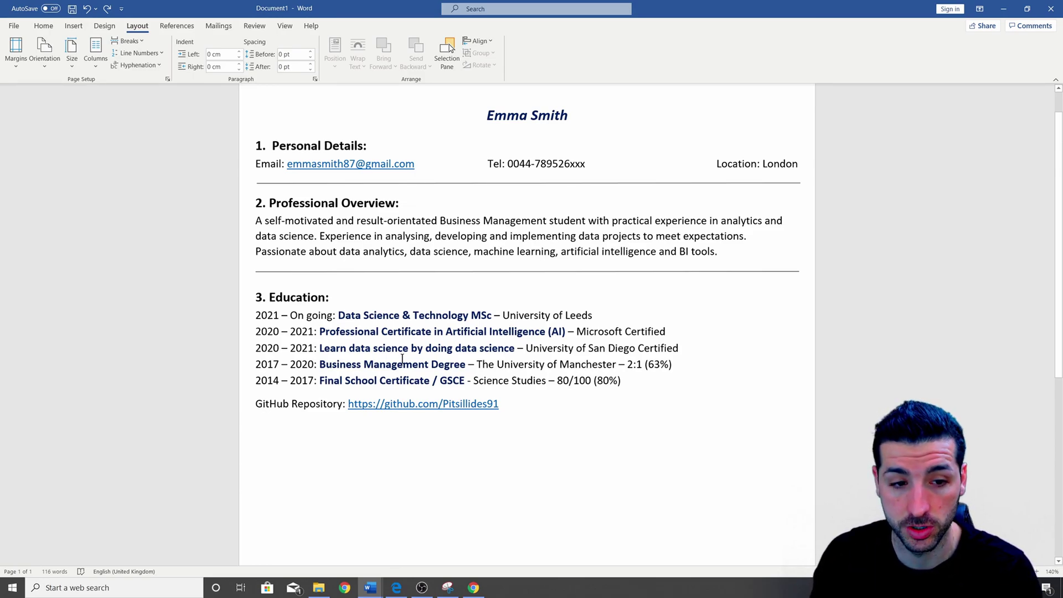
double_click(267, 316)
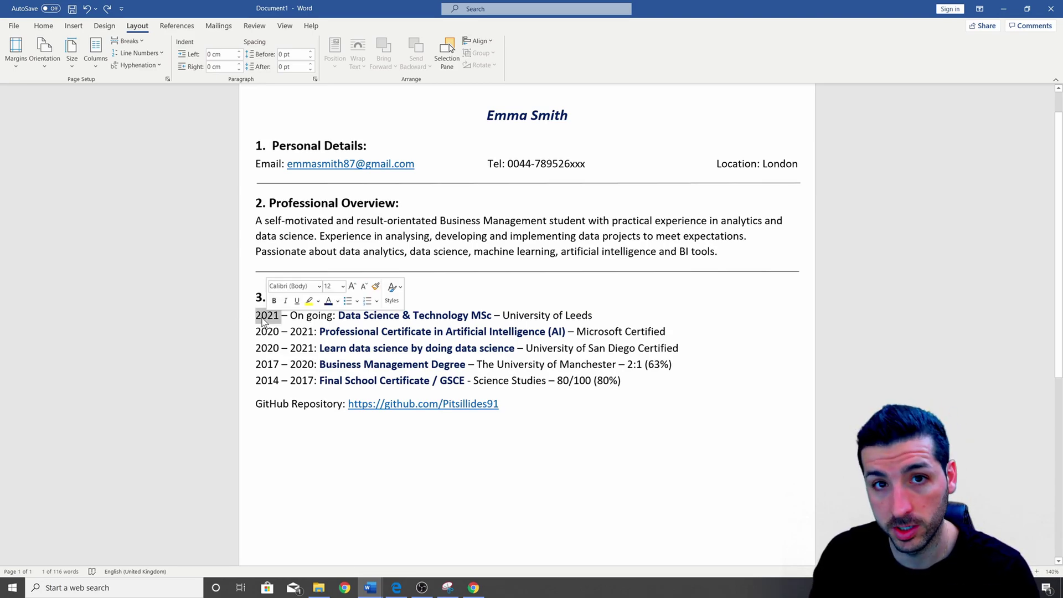
triple_click(297, 322)
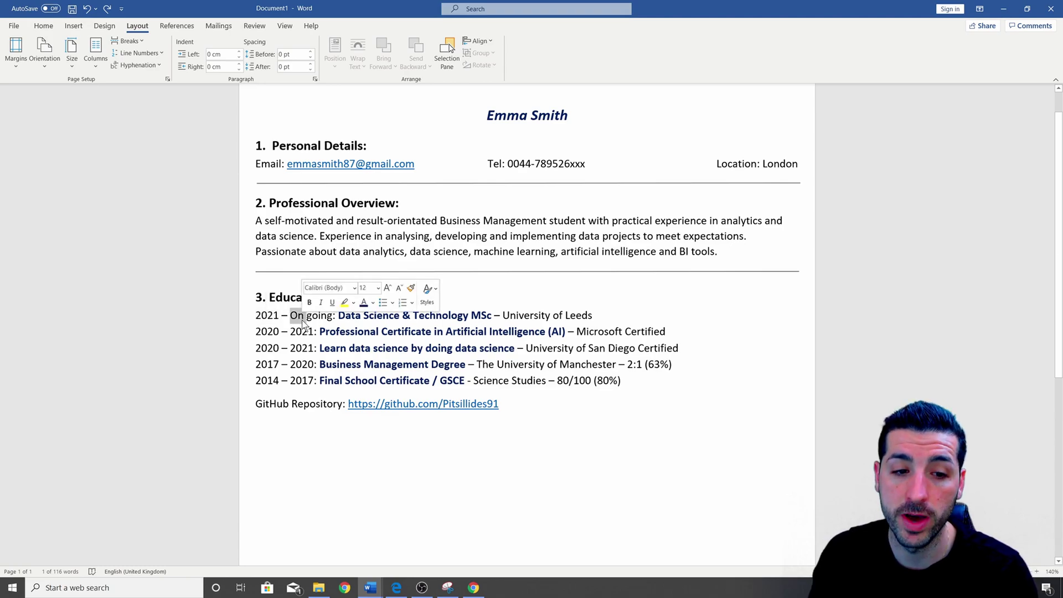
drag(290, 320, 330, 321)
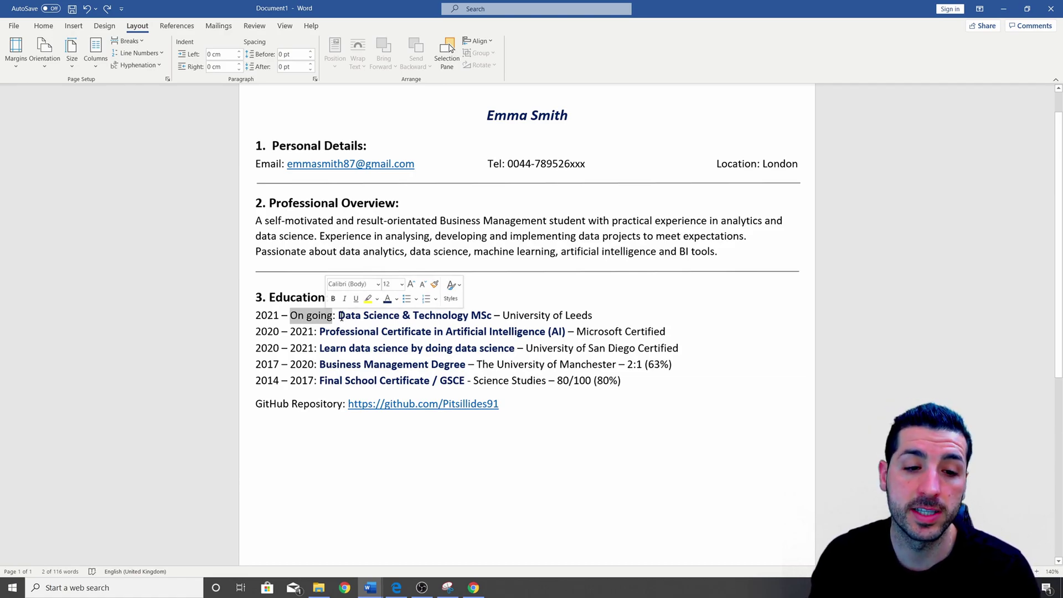
drag(338, 323, 493, 323)
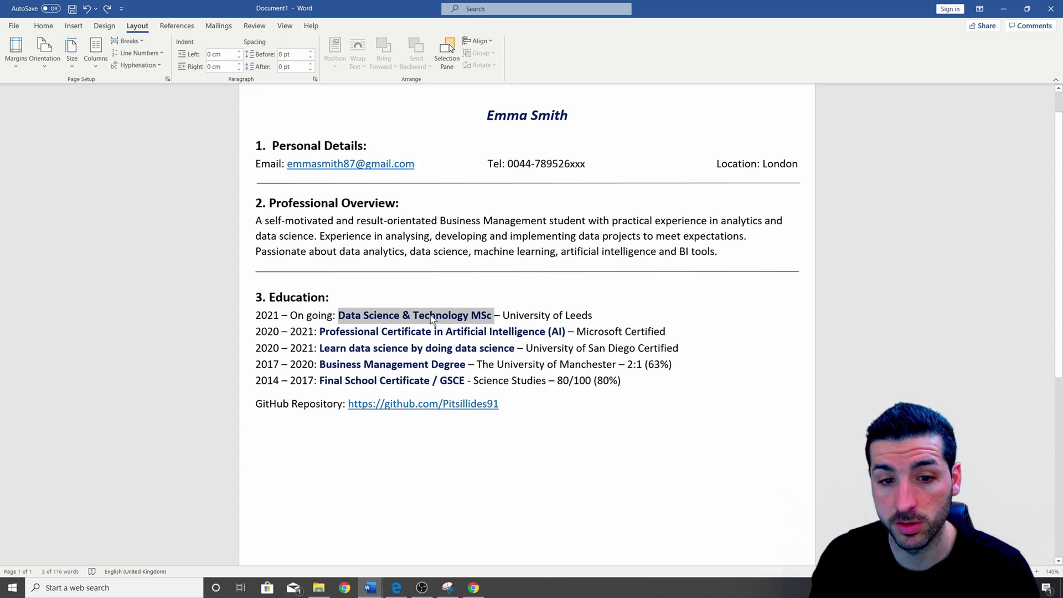
drag(503, 316, 594, 316)
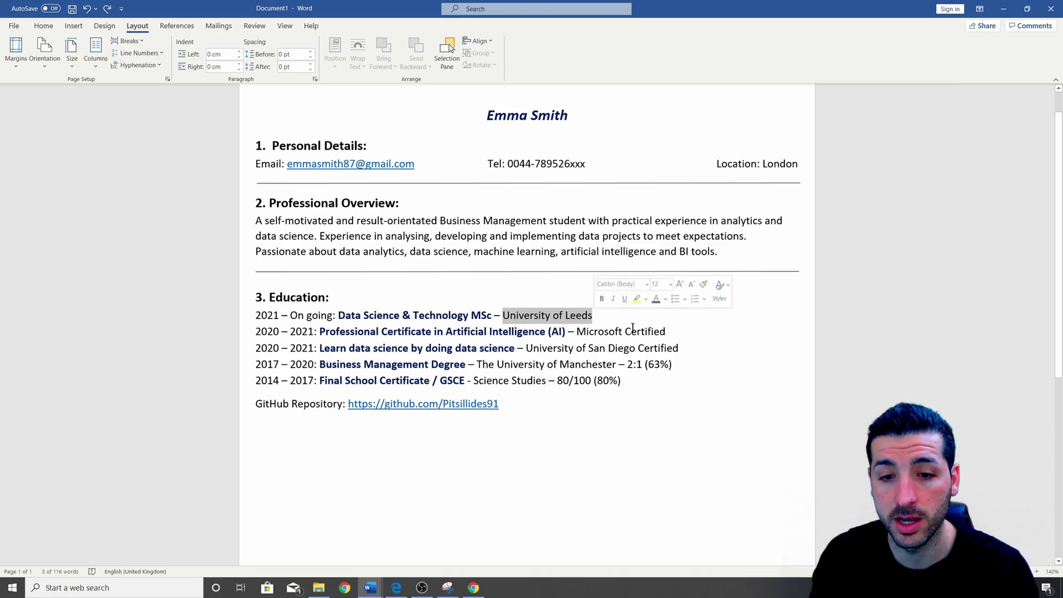
drag(618, 365, 677, 365)
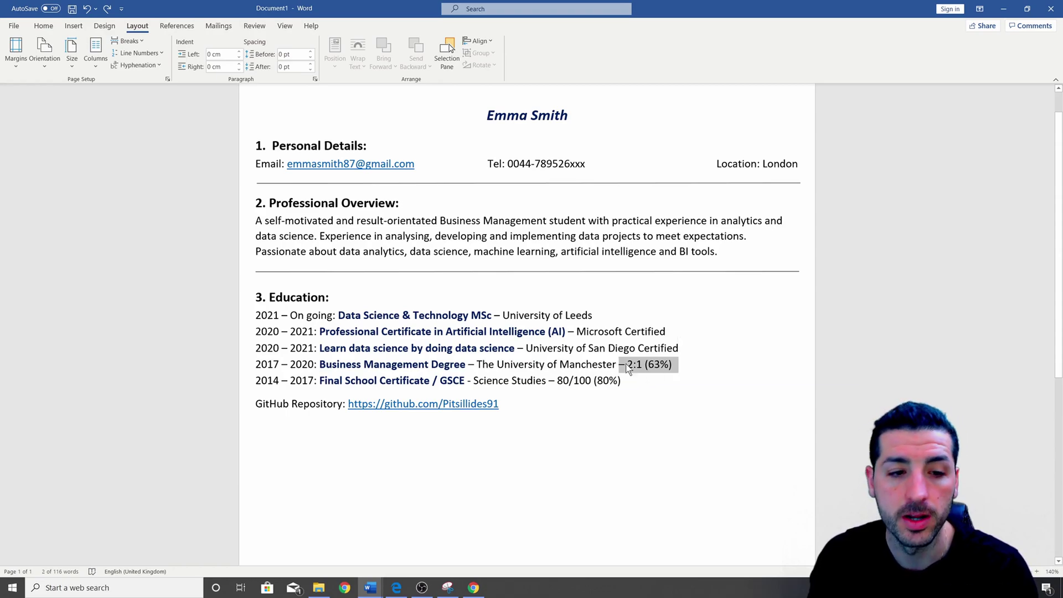
drag(269, 331, 695, 350)
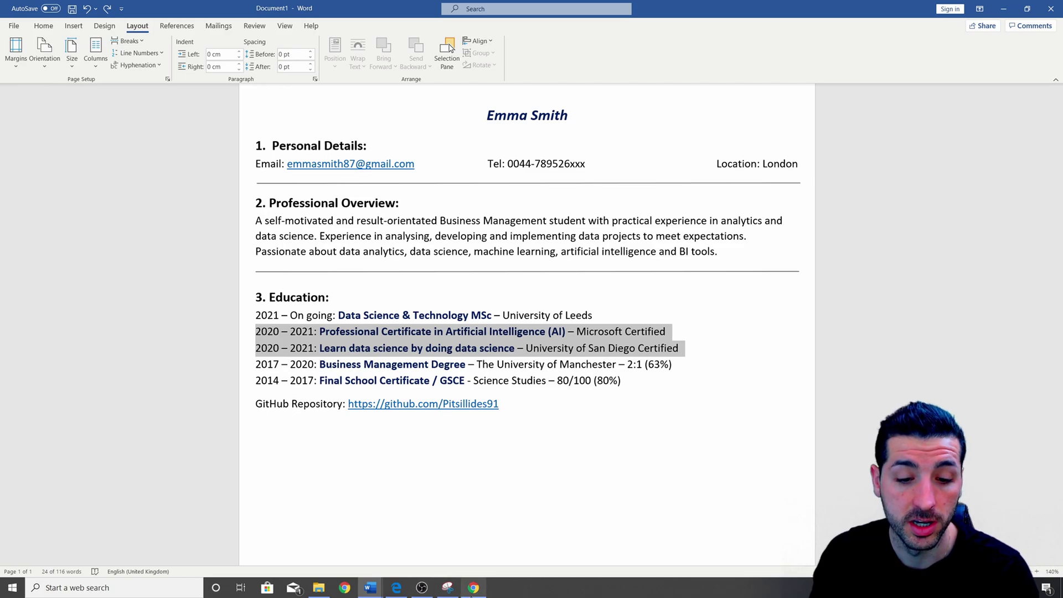
Glance over the edX Data Science course page, then minimize Chrome to reveal the CV.
click(473, 587)
scroll(487, 310, up, 3)
click(178, 8)
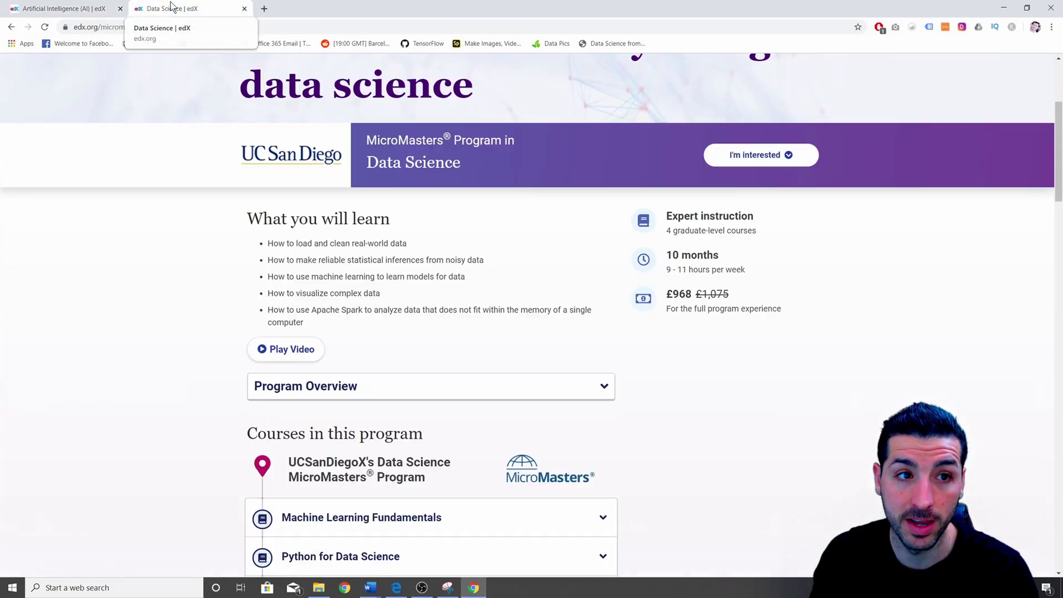
scroll(397, 245, down, 1)
scroll(398, 277, up, 3)
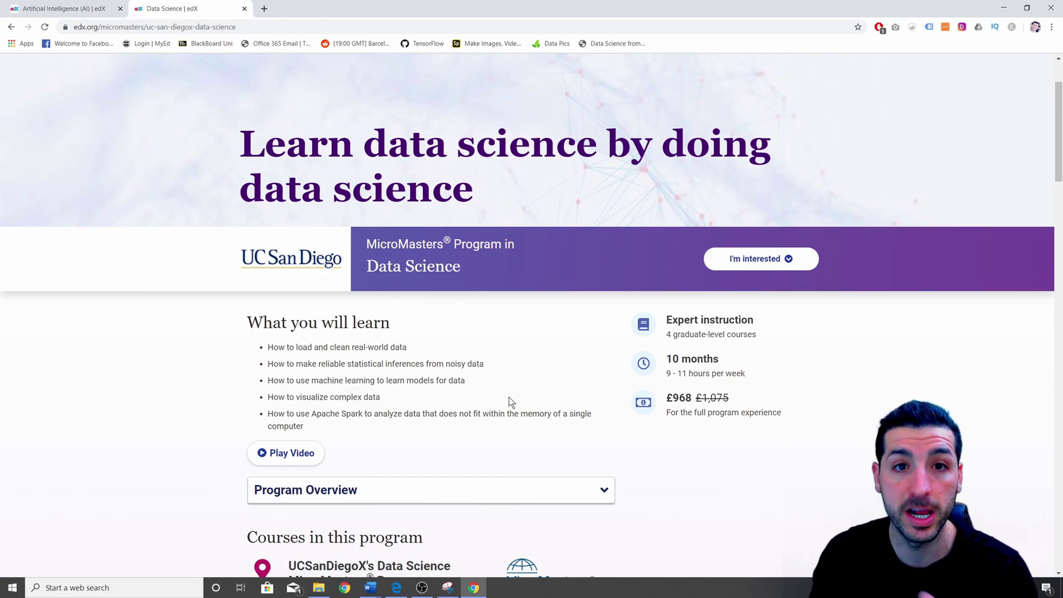
click(1003, 8)
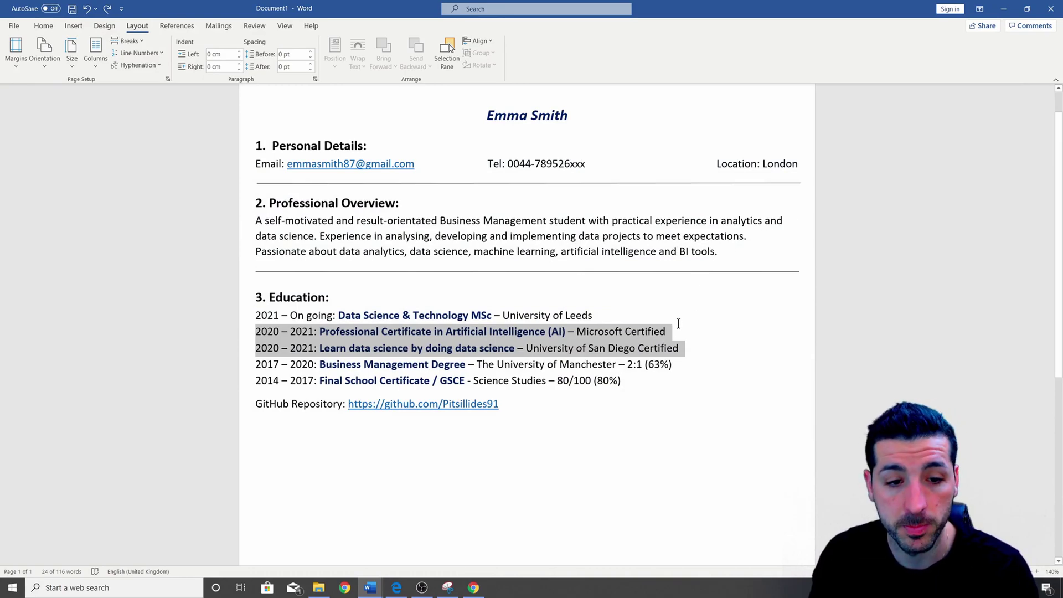
drag(257, 364, 672, 364)
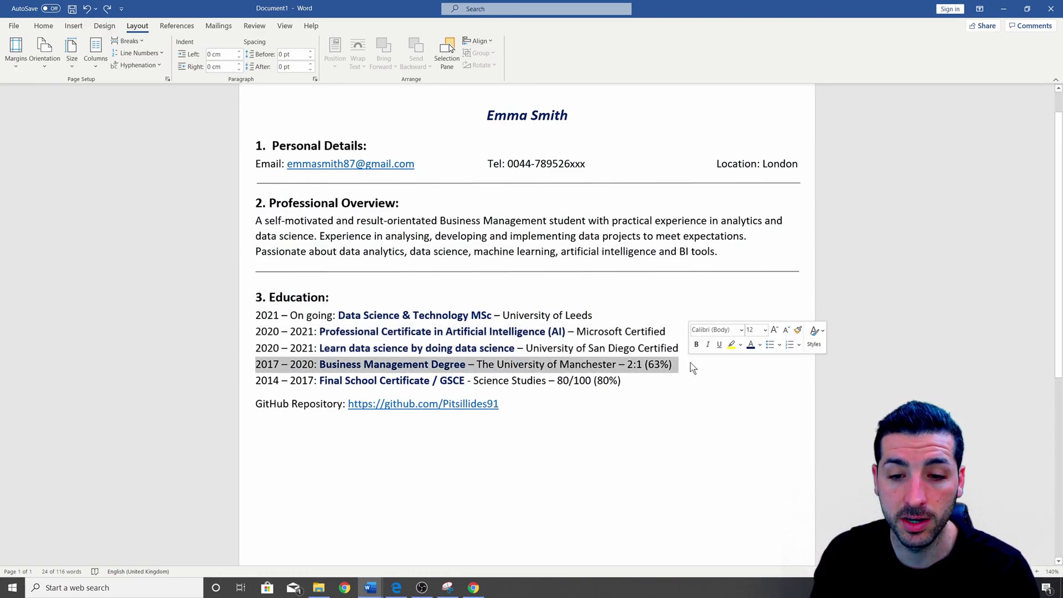
drag(256, 365, 671, 365)
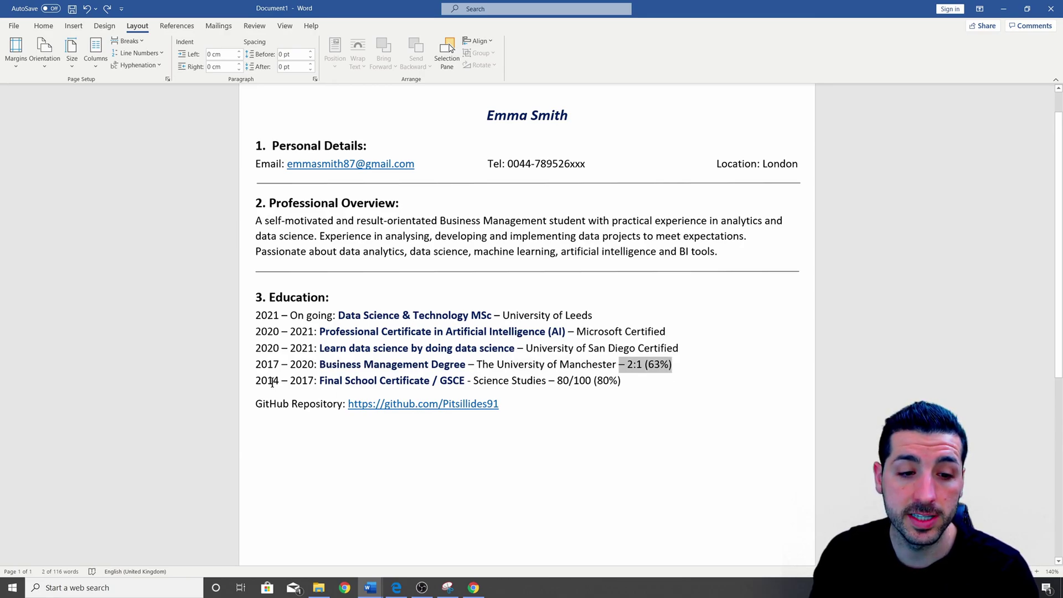
drag(256, 380, 344, 382)
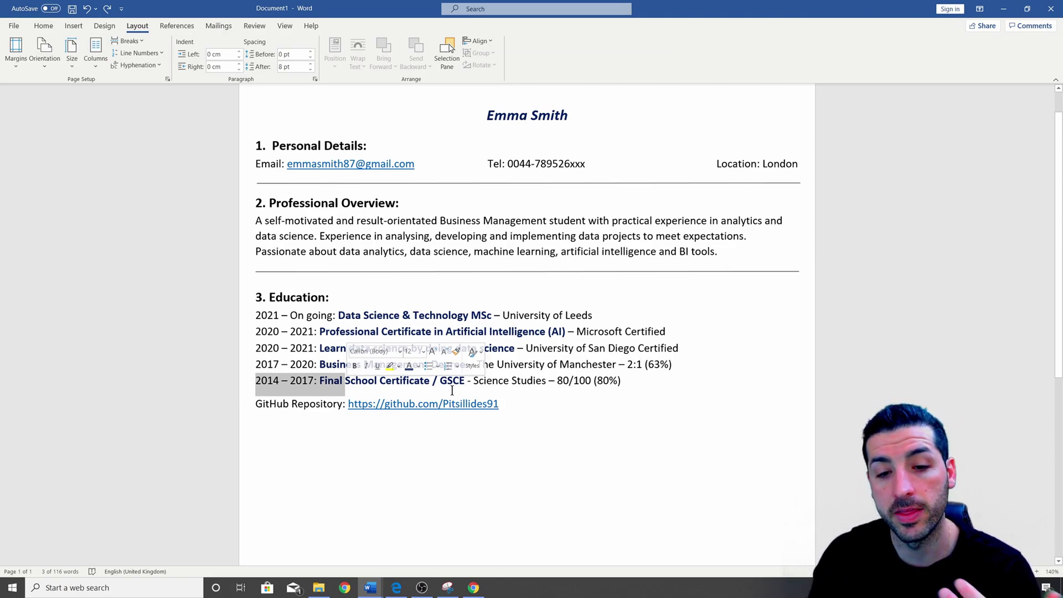
drag(623, 382, 555, 385)
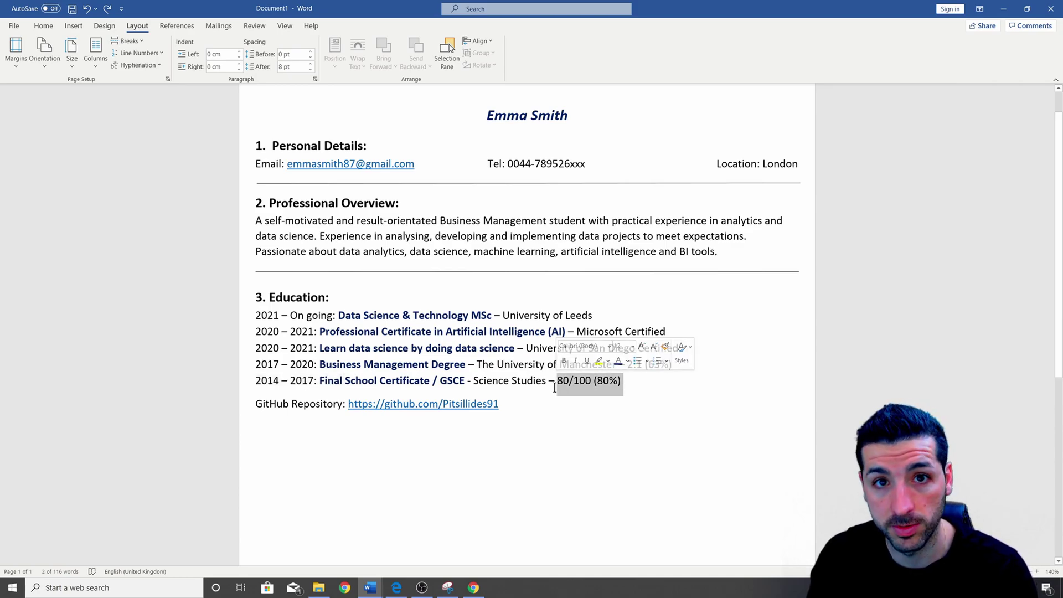
click(553, 388)
drag(543, 403, 252, 406)
click(602, 399)
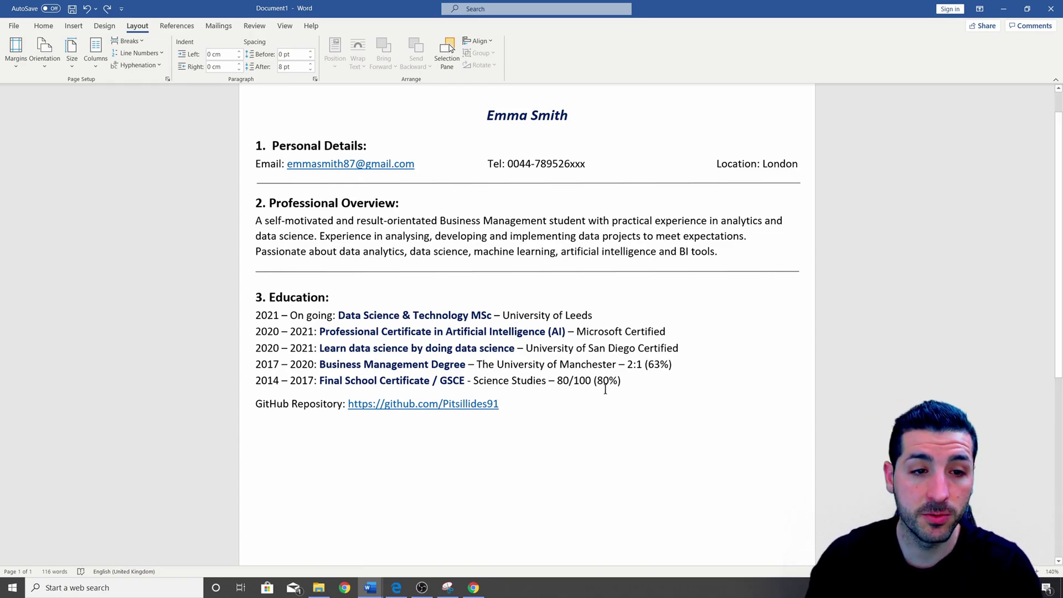
Select both divider lines and apply Align Left so their ends match.
click(494, 183)
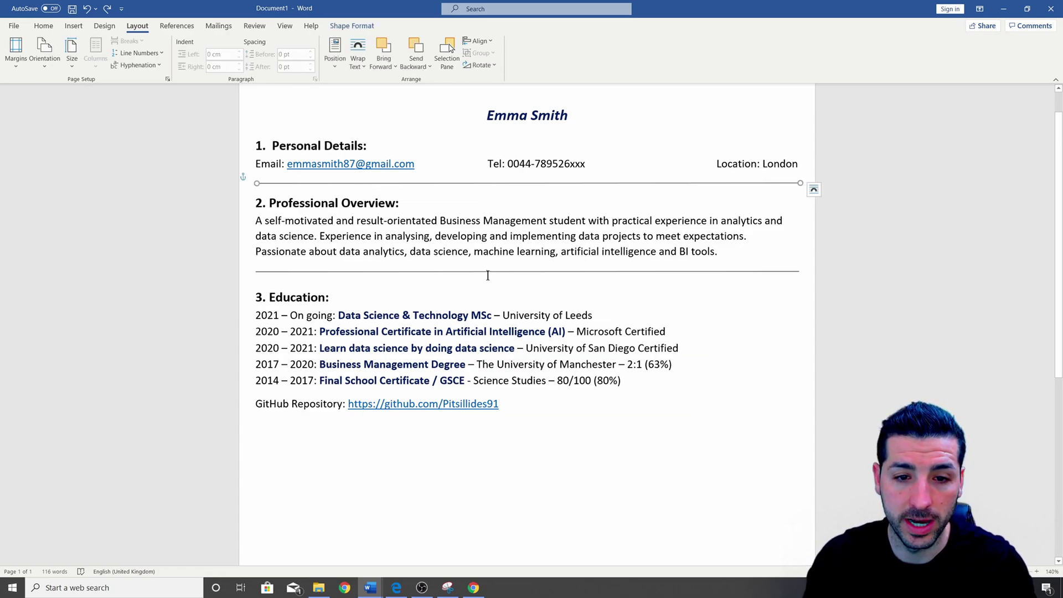
click(488, 272)
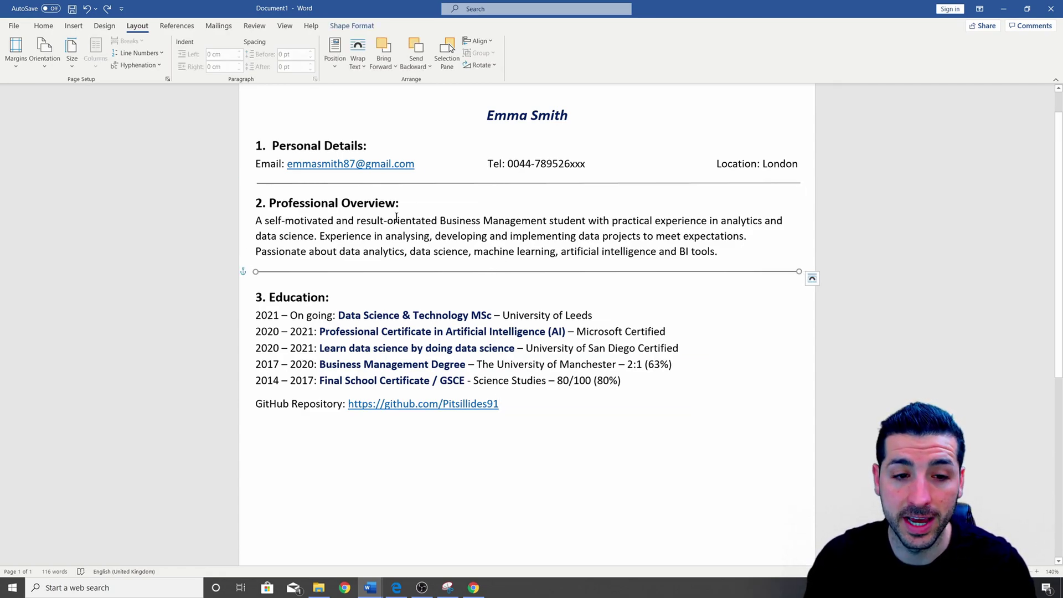
shift+click(399, 183)
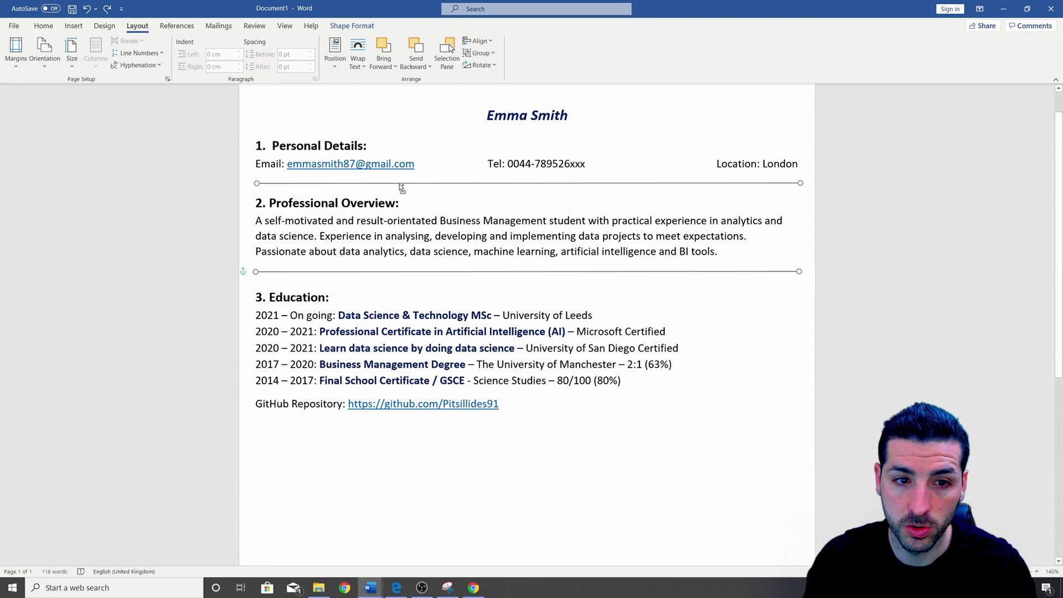
click(478, 41)
click(492, 55)
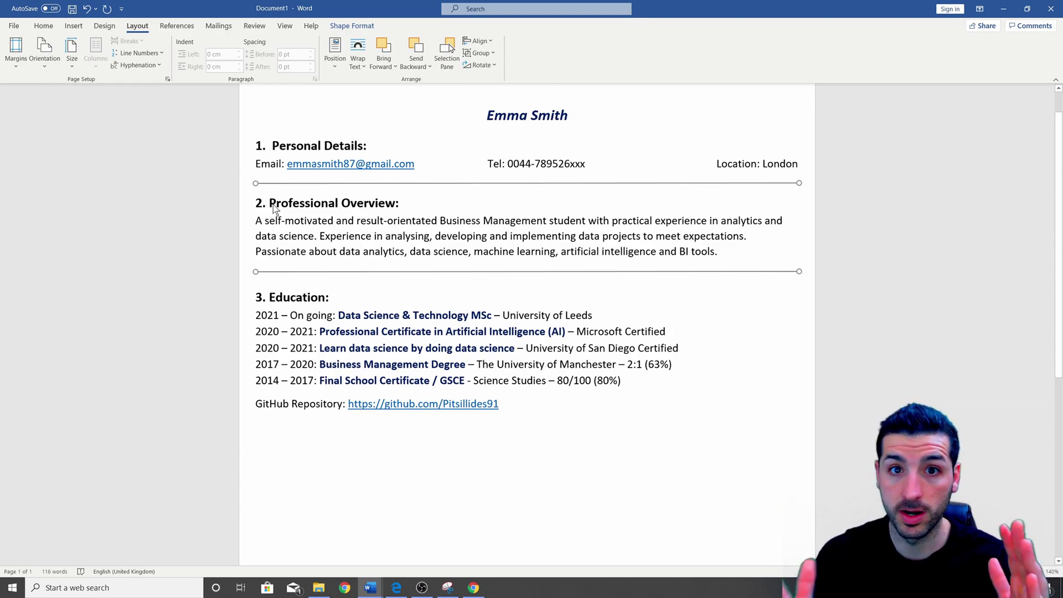
Justify the Professional Overview paragraph.
click(728, 254)
drag(741, 253, 549, 221)
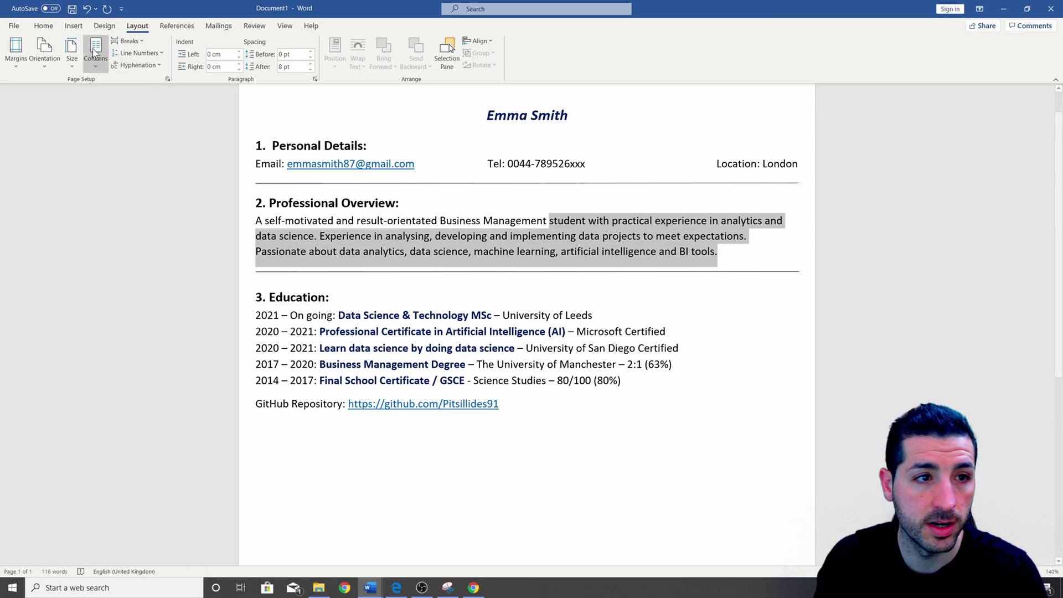
click(44, 28)
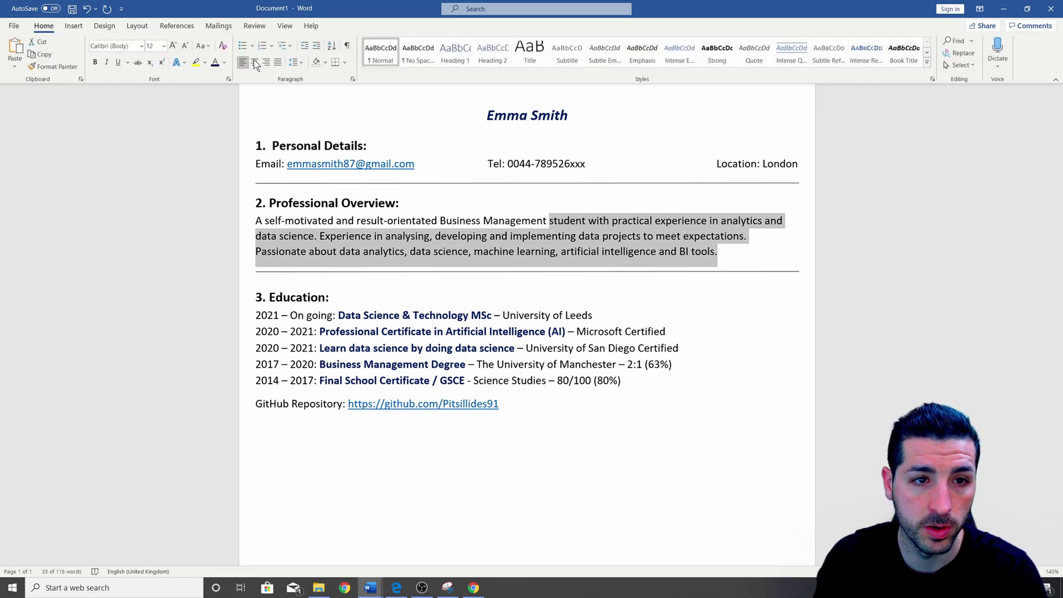
click(278, 63)
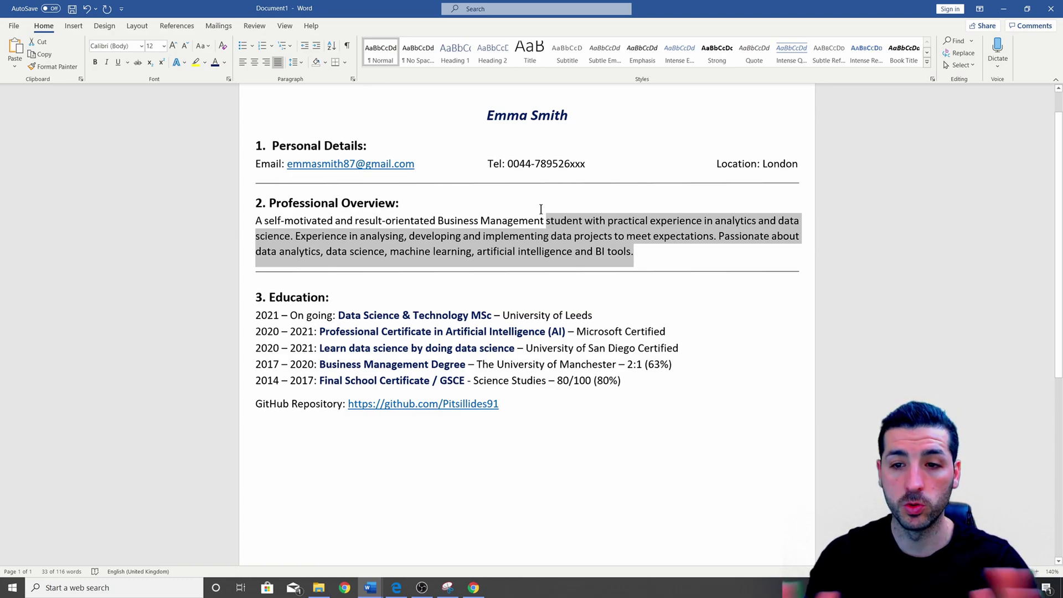
Paste a copy of the divider line and position it below the GitHub Repository line.
click(505, 284)
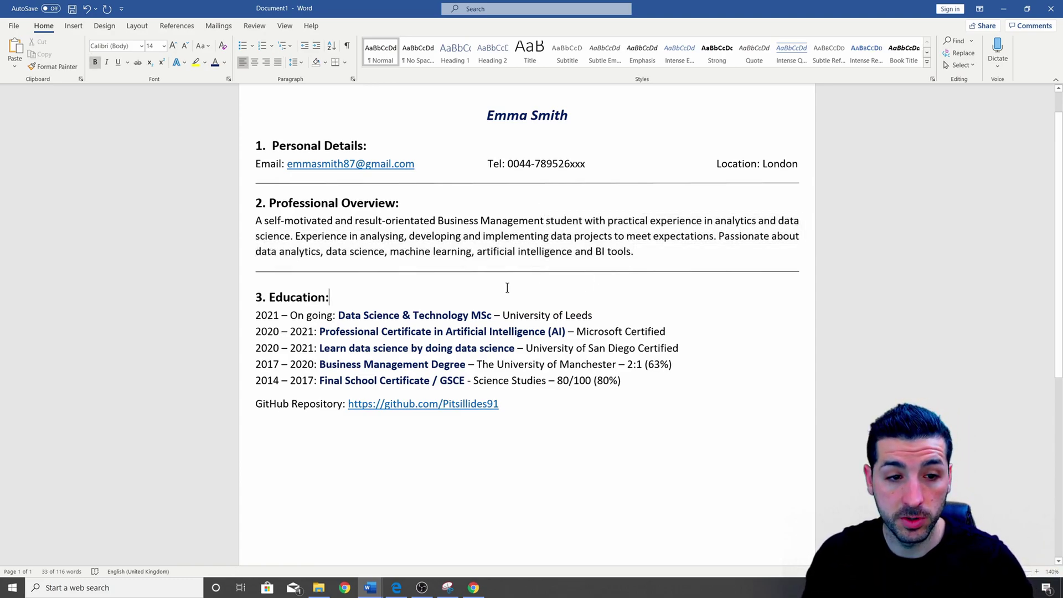
click(382, 271)
drag(382, 271, 382, 273)
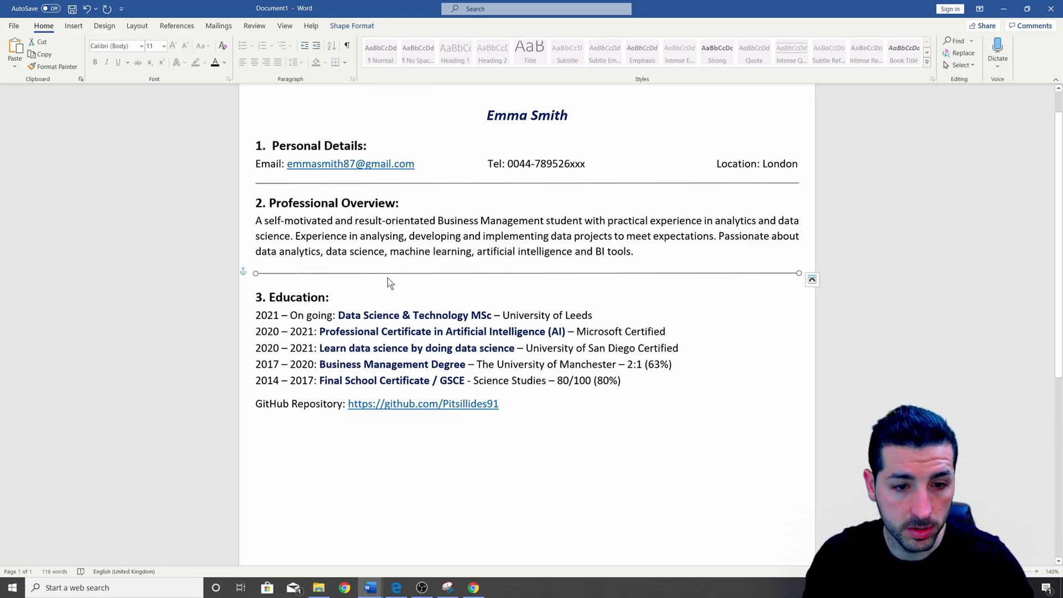
click(505, 448)
key(ctrl+v)
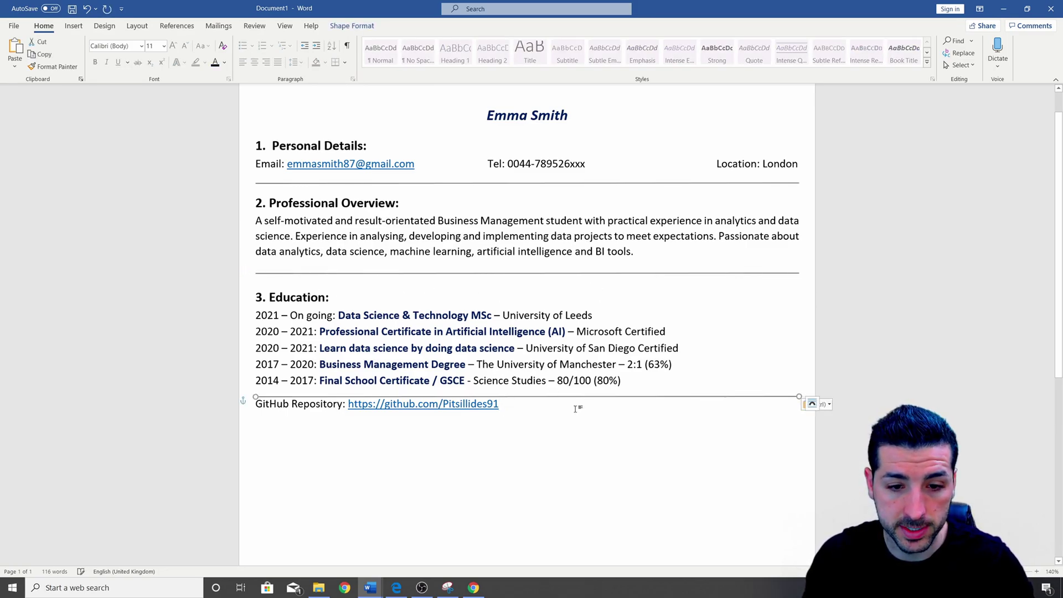
drag(587, 397, 580, 425)
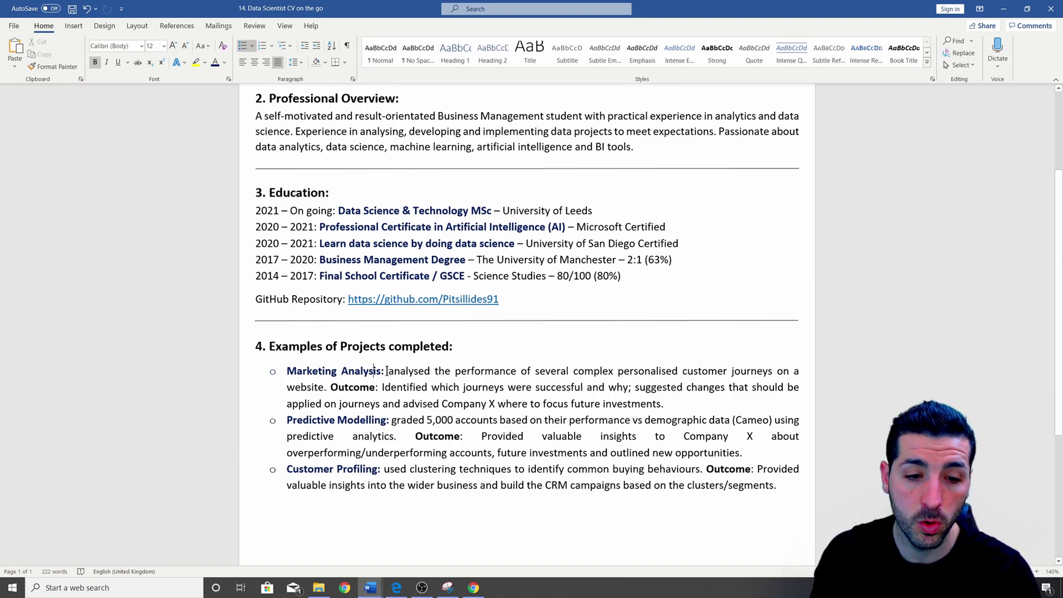
Highlight the Marketing Analysis, Predictive Modelling and Customer Profiling project entries to review them.
drag(387, 370, 291, 372)
drag(361, 421, 335, 428)
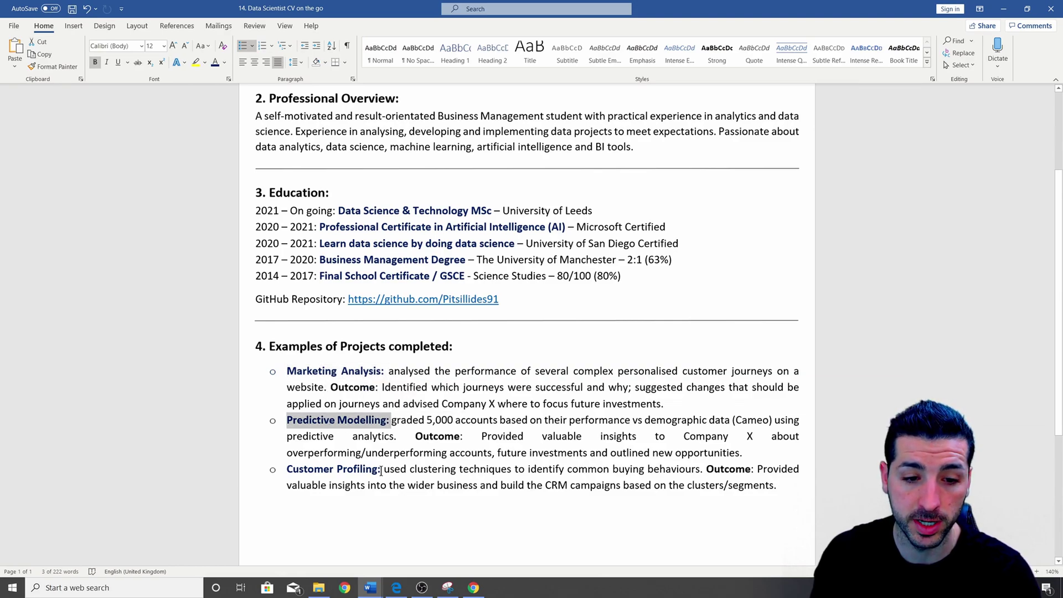
drag(382, 470, 320, 470)
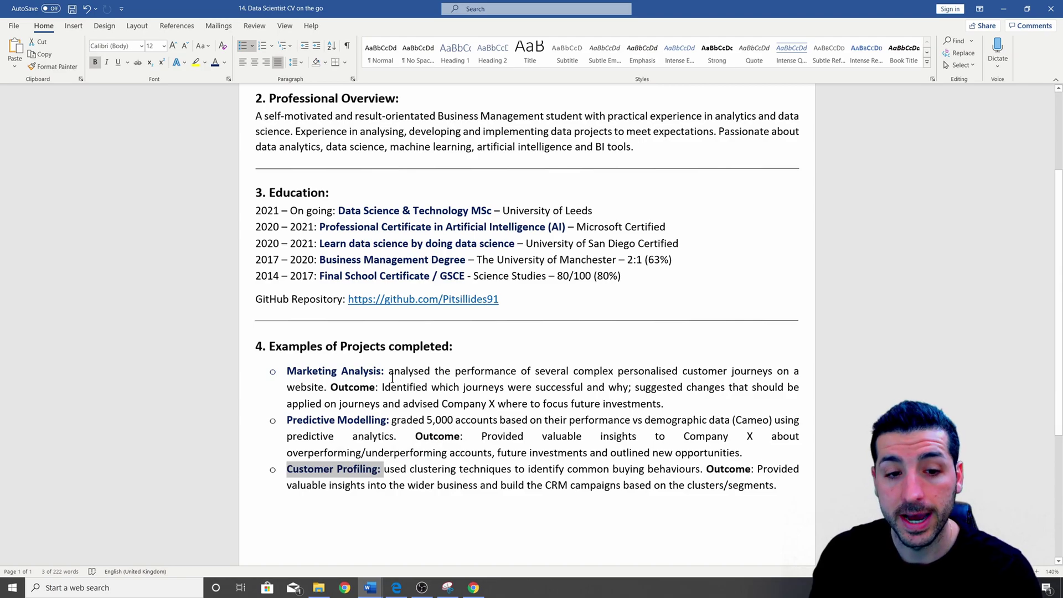
drag(389, 376, 667, 402)
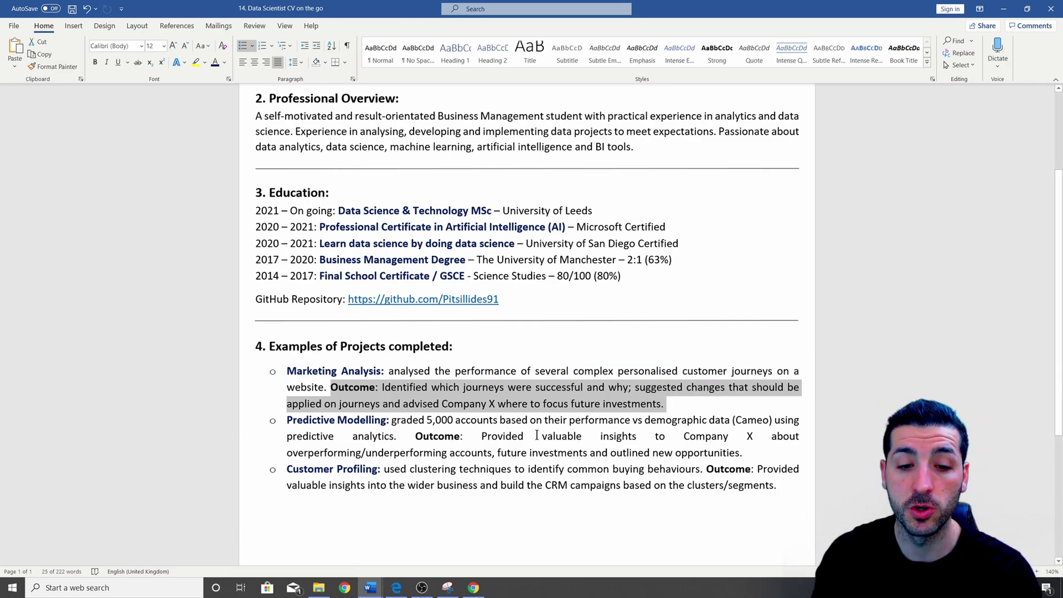
click(385, 371)
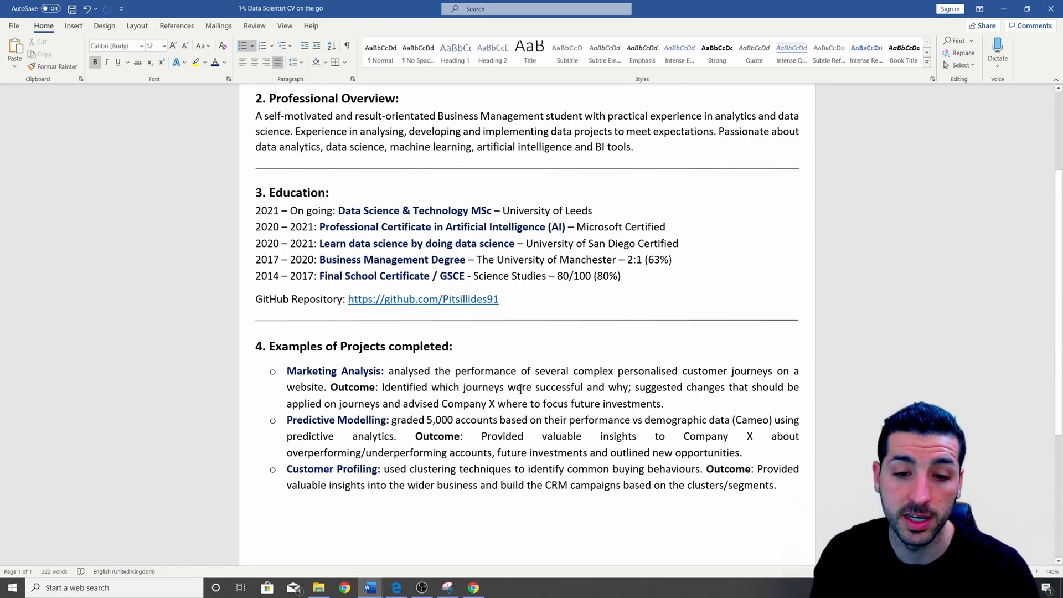
drag(508, 388, 725, 387)
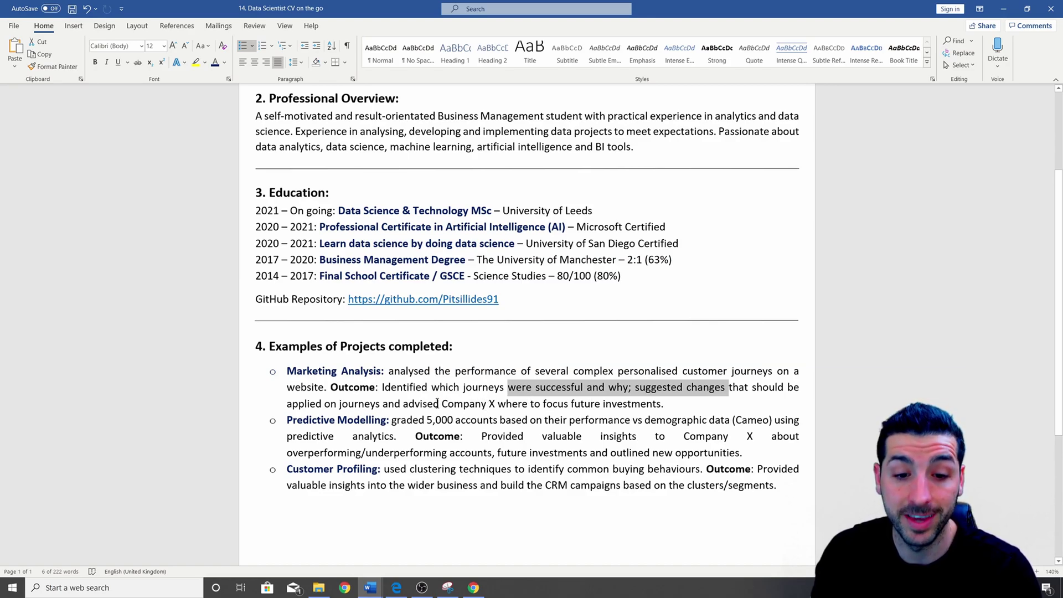
drag(497, 404, 455, 372)
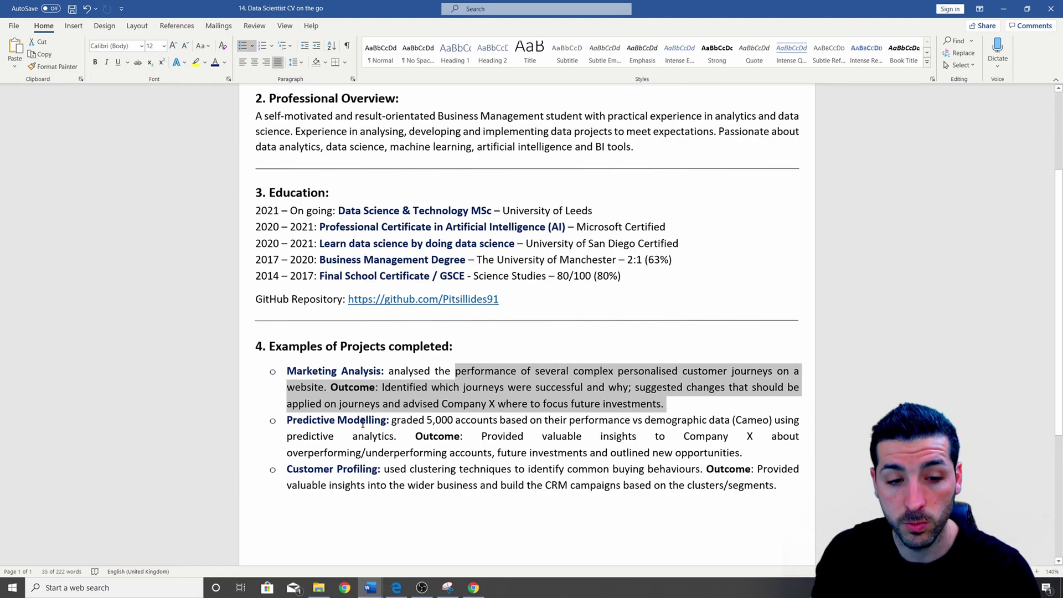
drag(287, 419, 743, 453)
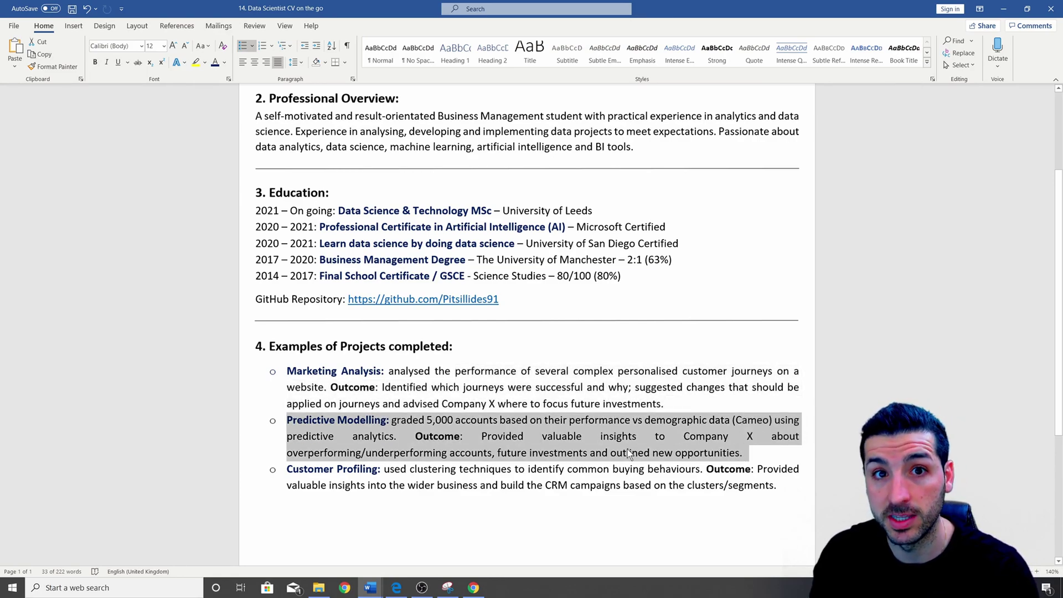
click(506, 452)
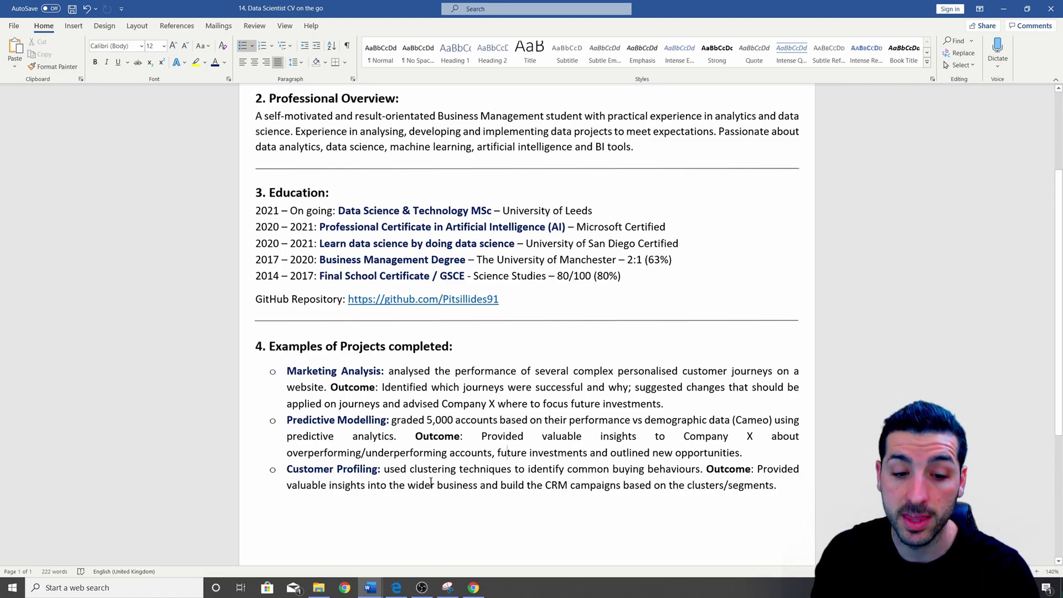
drag(287, 469, 660, 487)
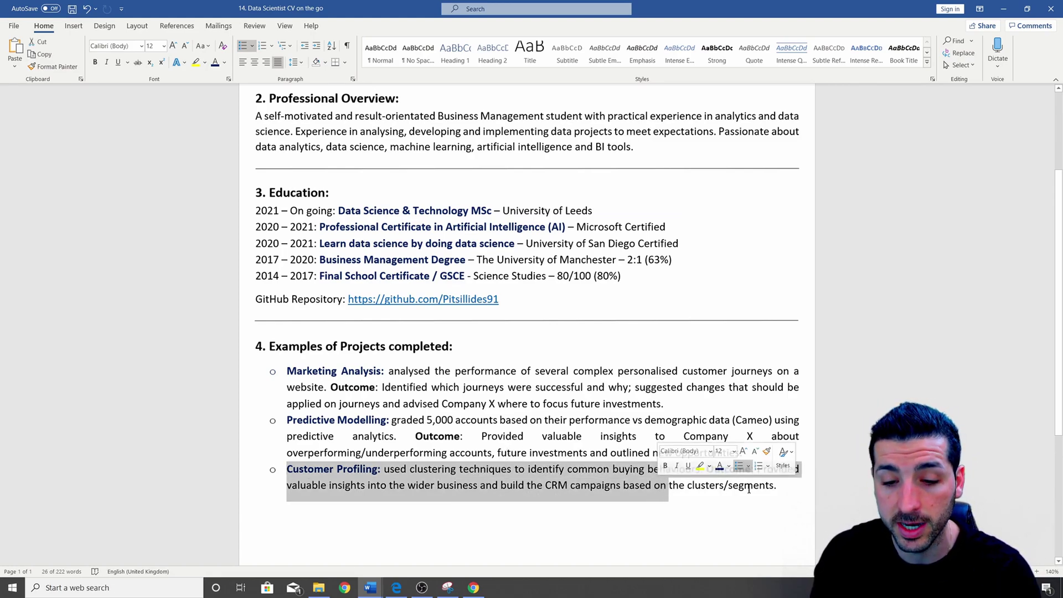
click(634, 491)
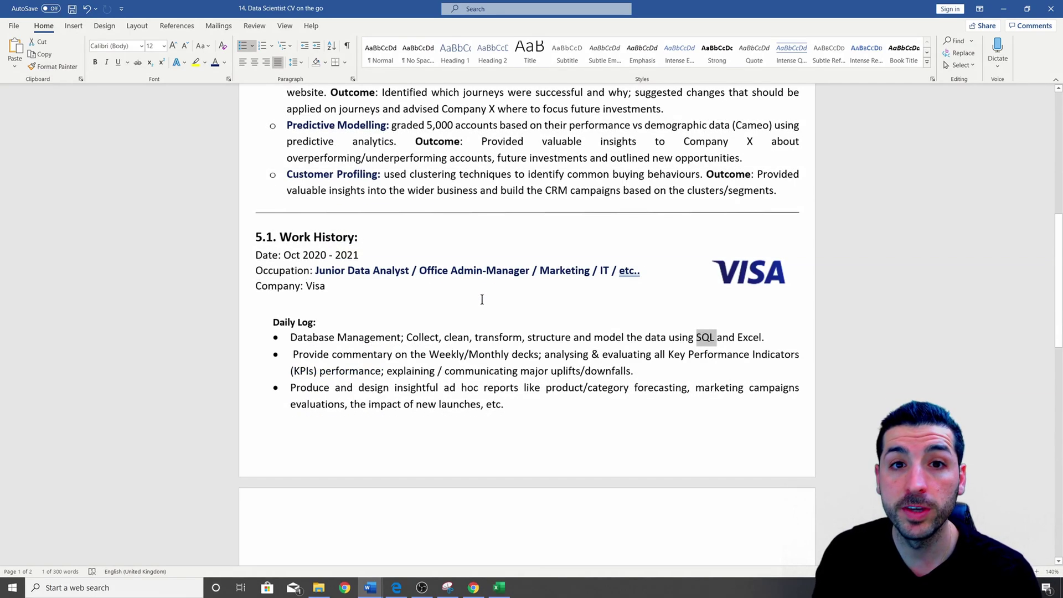
scroll(441, 258, up, 1)
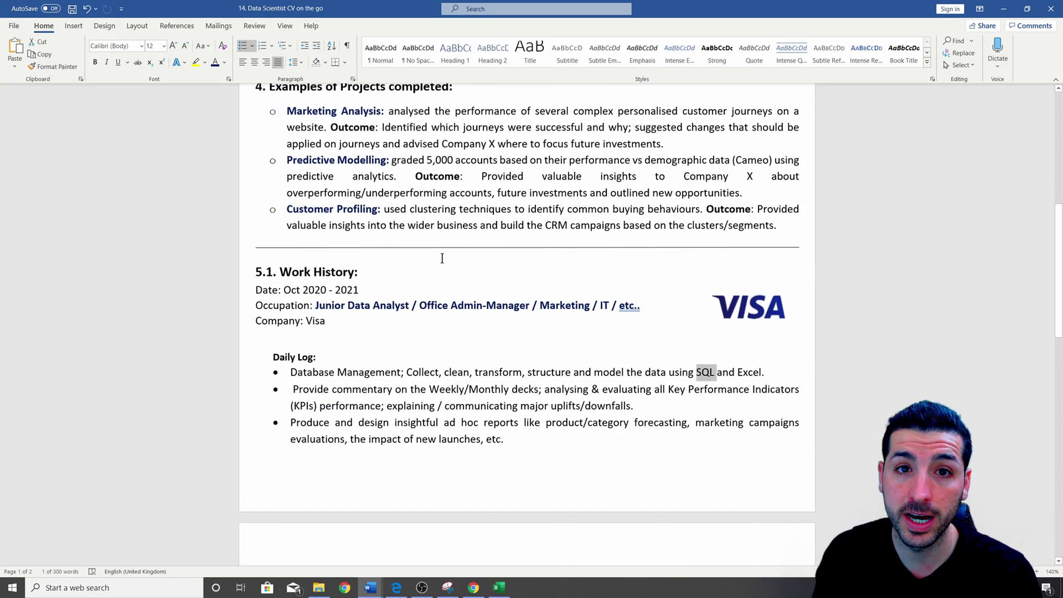
double_click(345, 290)
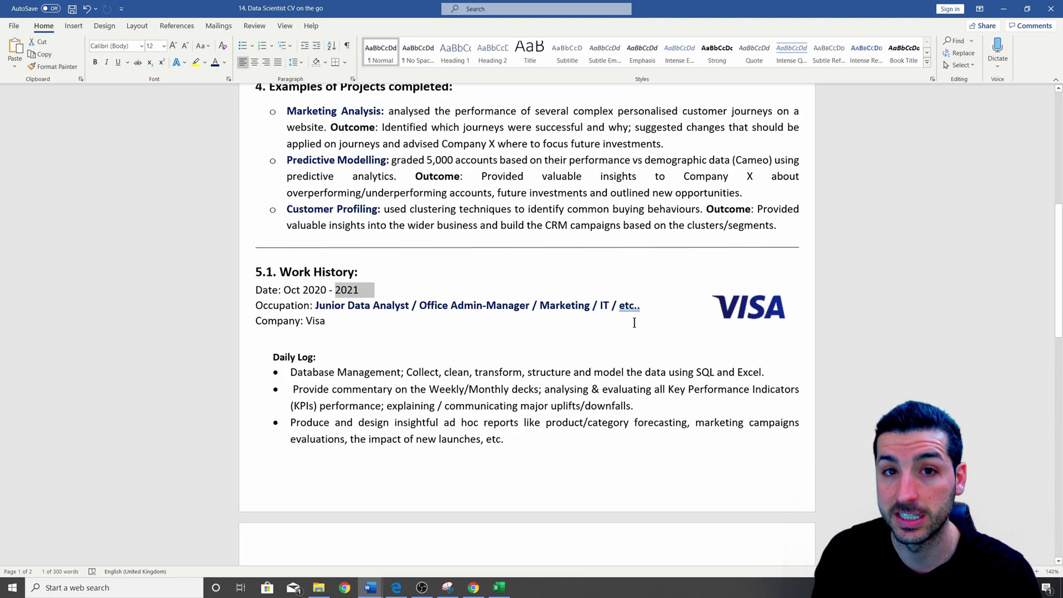
double_click(314, 321)
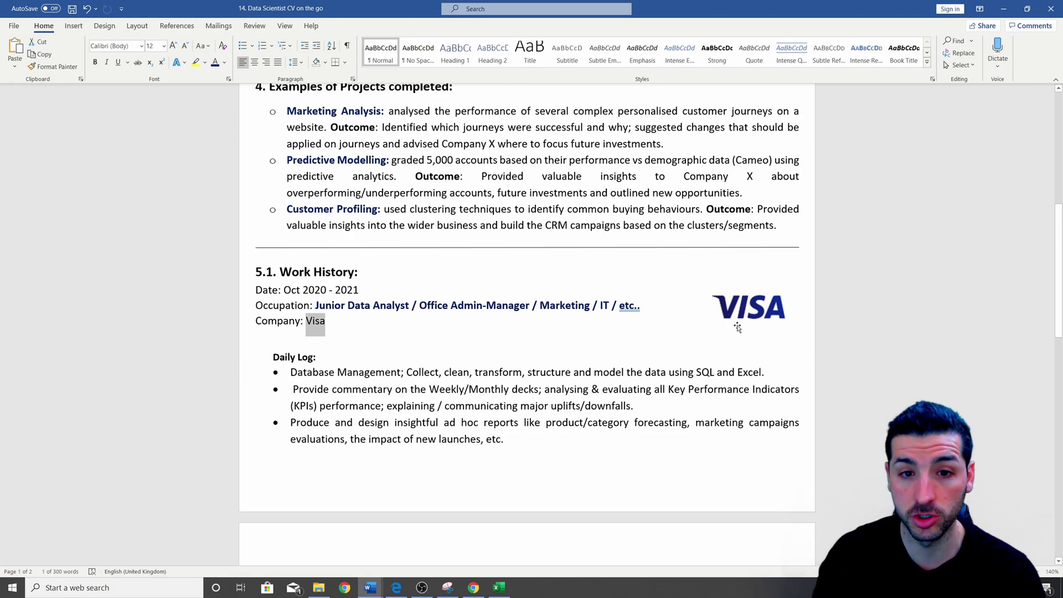
scroll(738, 327, up, 1)
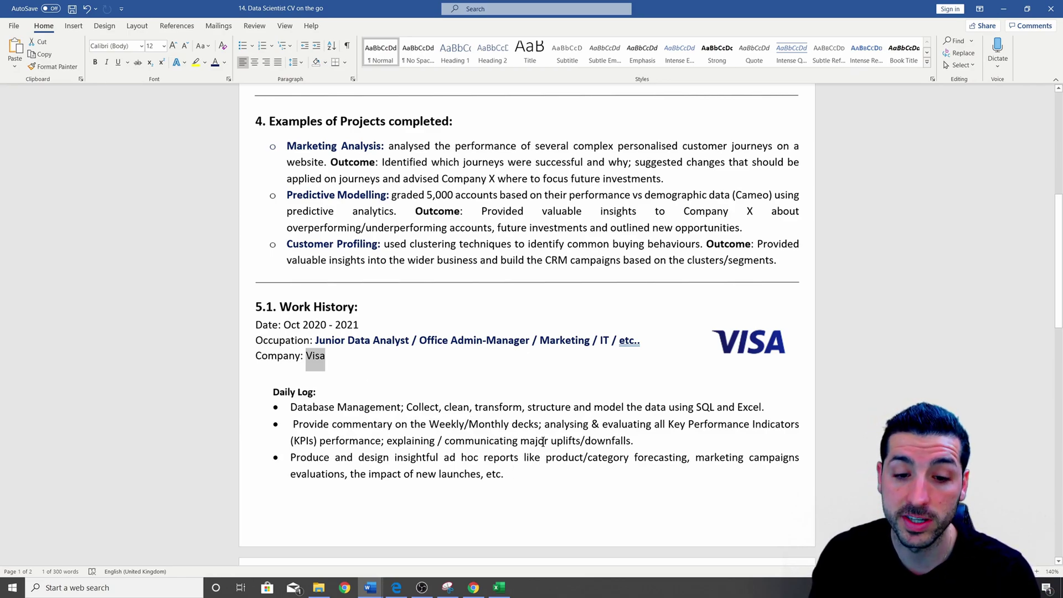
drag(633, 440, 511, 425)
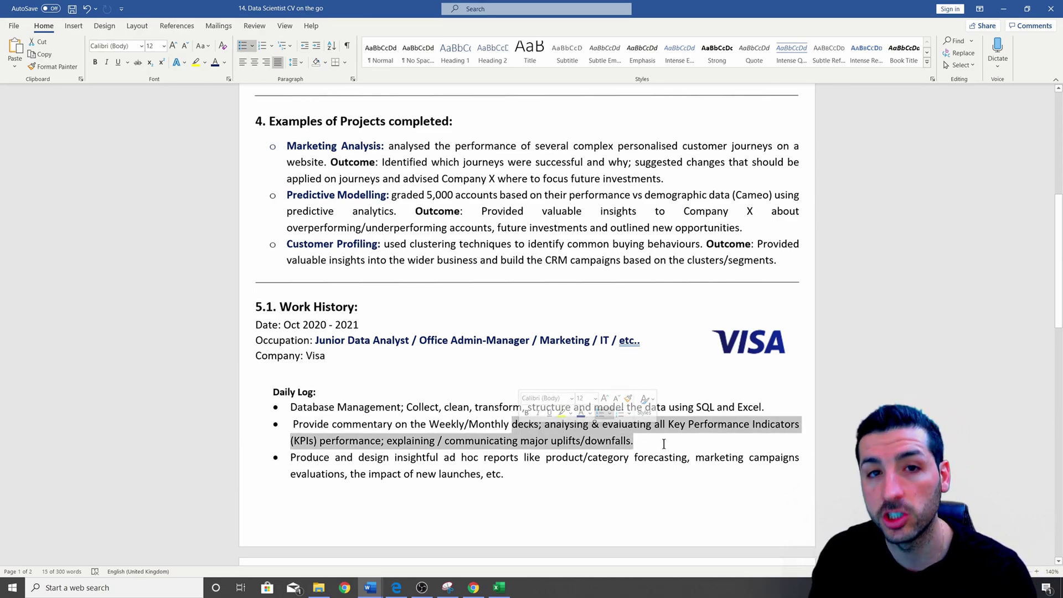
click(534, 492)
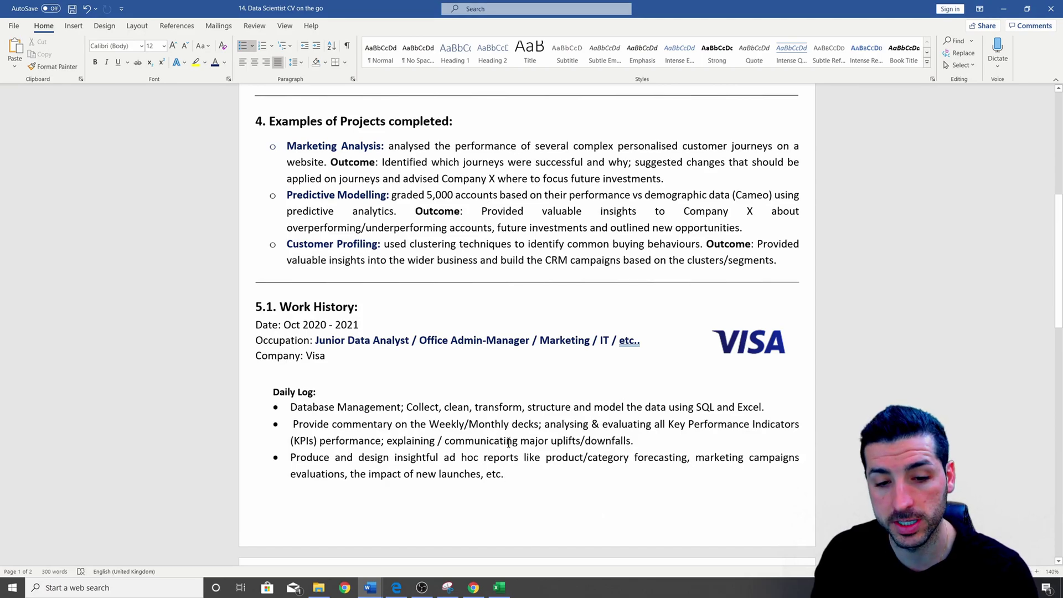
Bring up Excel's 'What does a Data Scientist do v4' workbook on its Skills of a Data Scientist sheet.
click(501, 591)
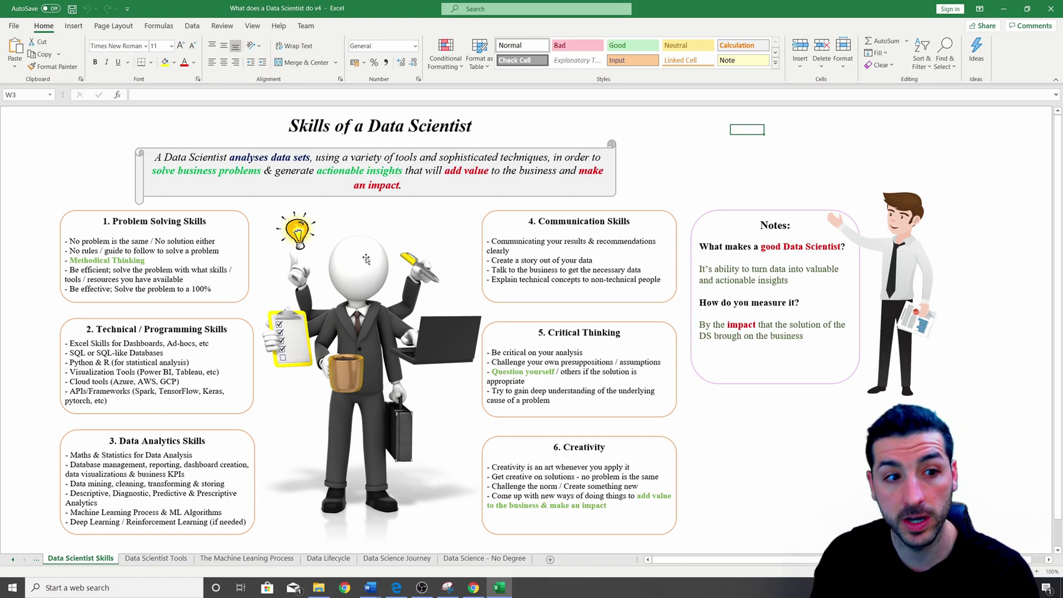
click(501, 591)
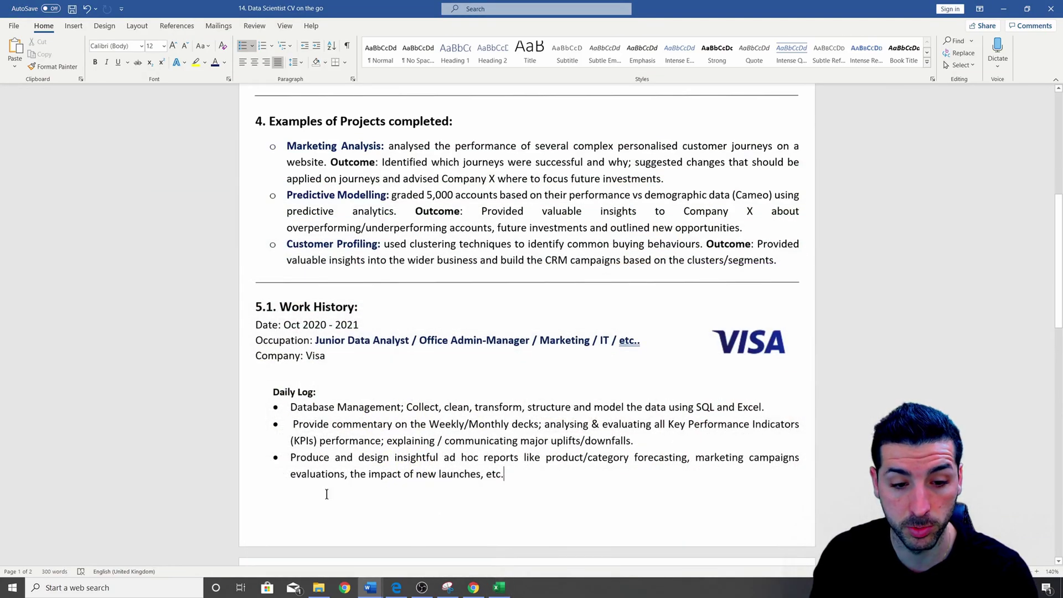
click(499, 587)
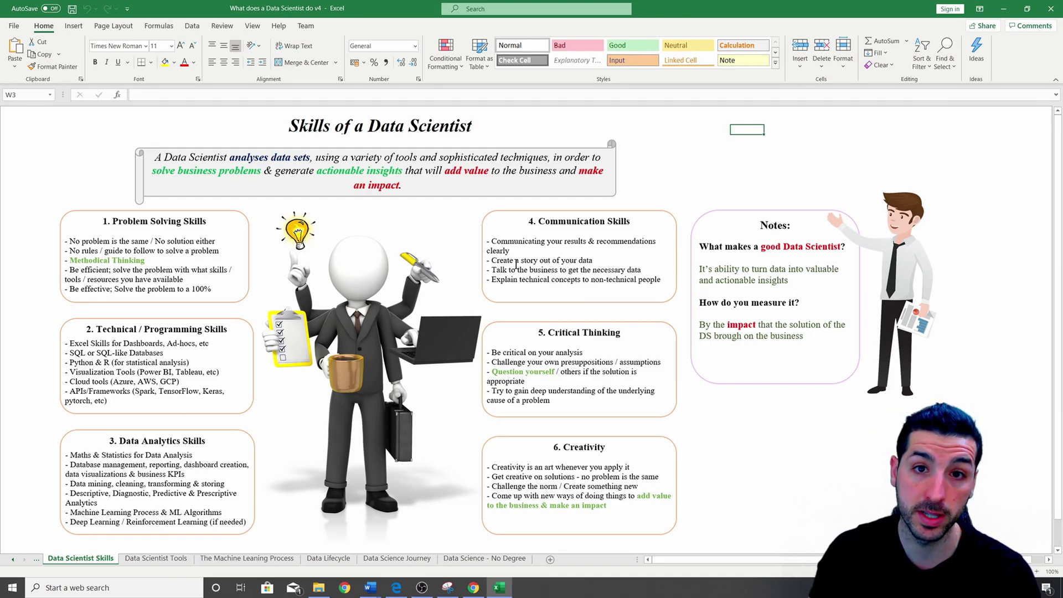
Back in Word, review the Wakamama duties: strong relationships, Train & supervise, weekly stocktaking, money reconciling.
mouse_move(370, 587)
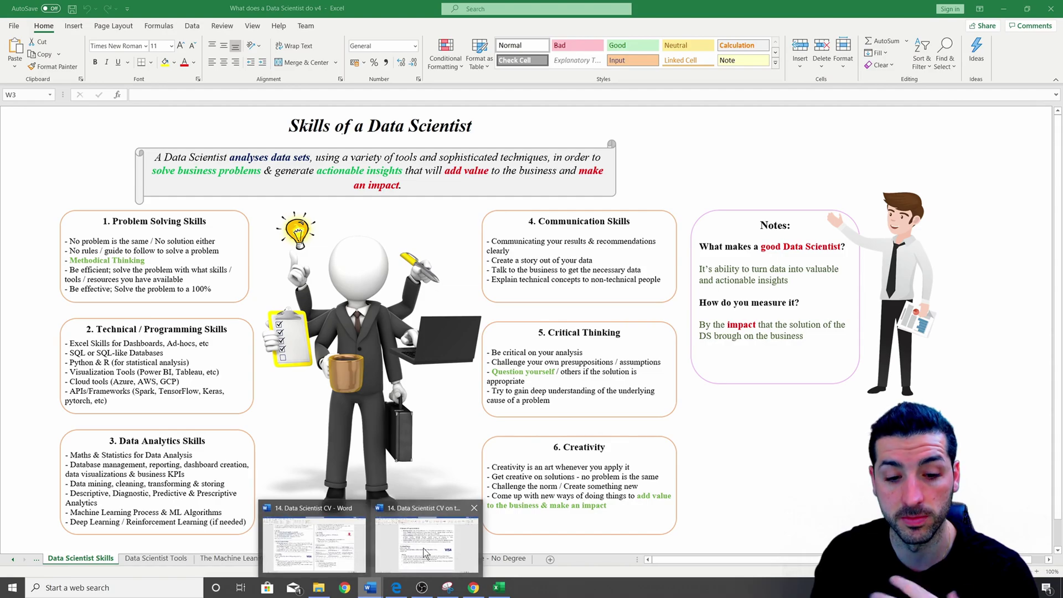
click(409, 554)
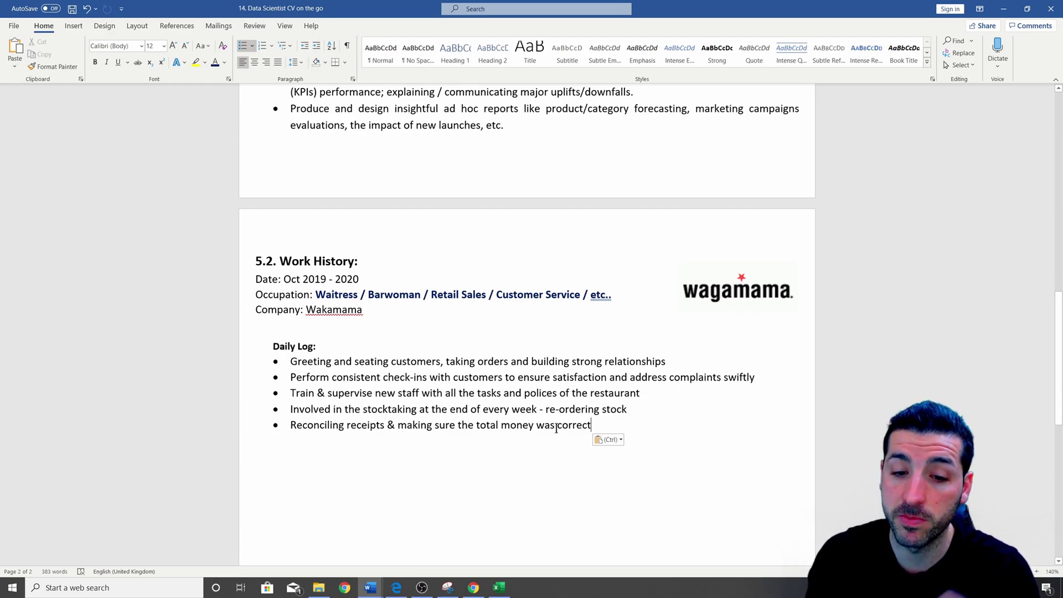
drag(478, 362, 628, 366)
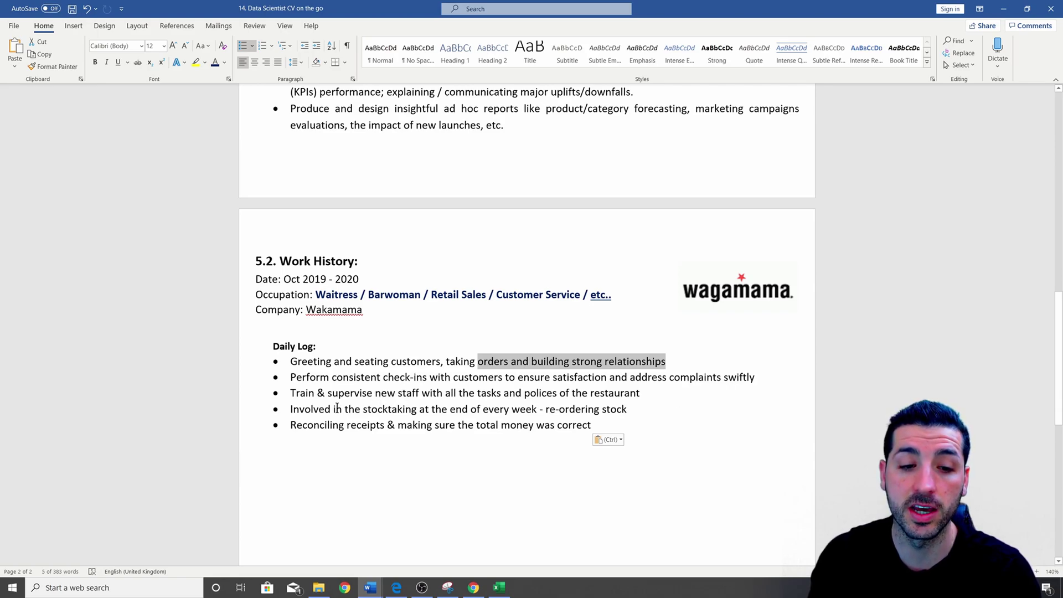
drag(290, 393, 374, 393)
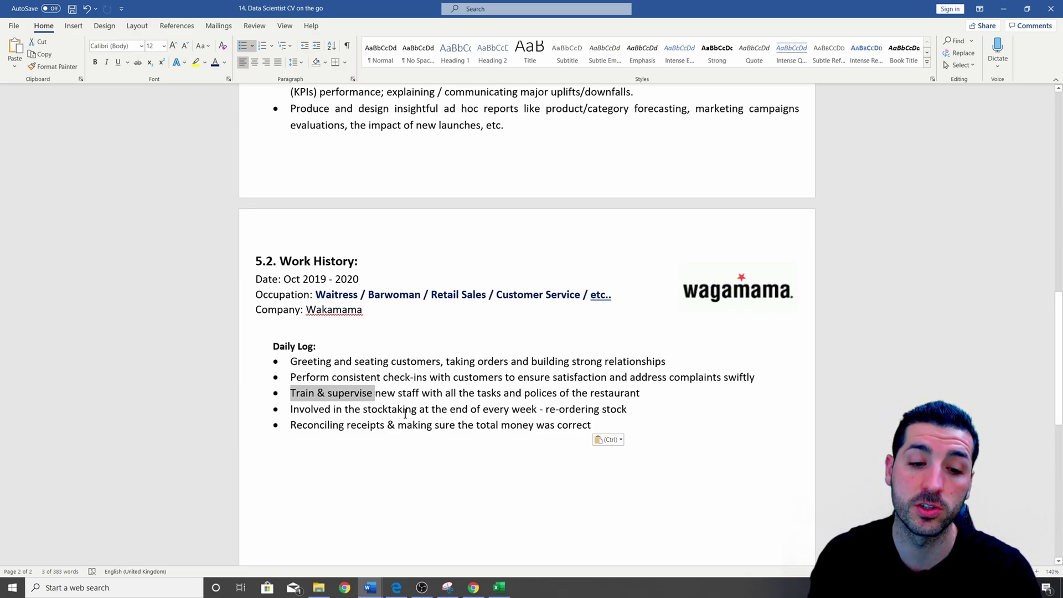
drag(405, 413, 627, 416)
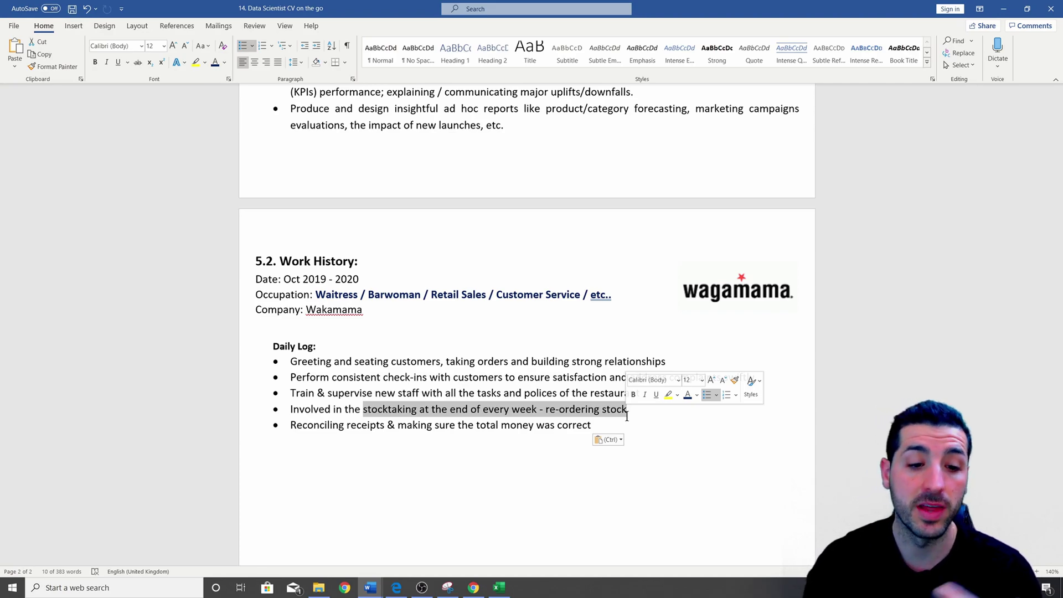
drag(347, 425, 594, 426)
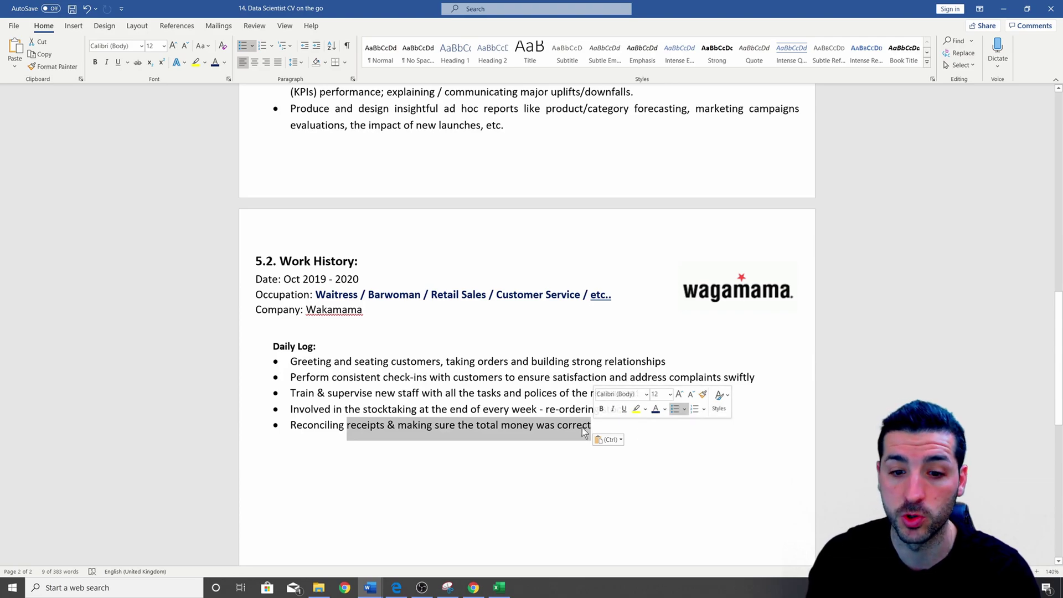
click(585, 426)
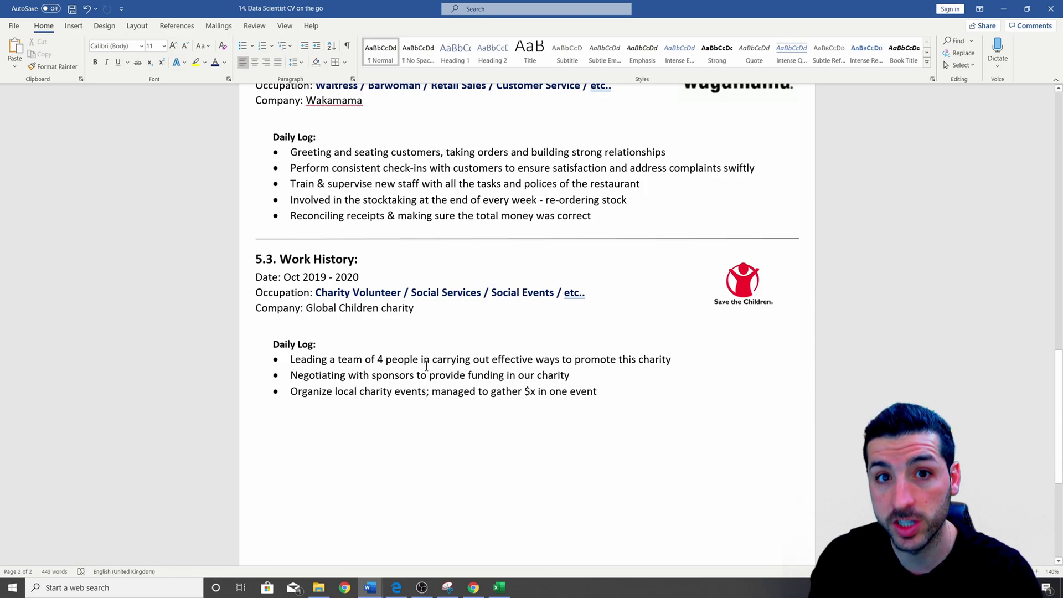
Review the charity bullets, highlighting the words Leading, Negotiating and managed.
double_click(303, 359)
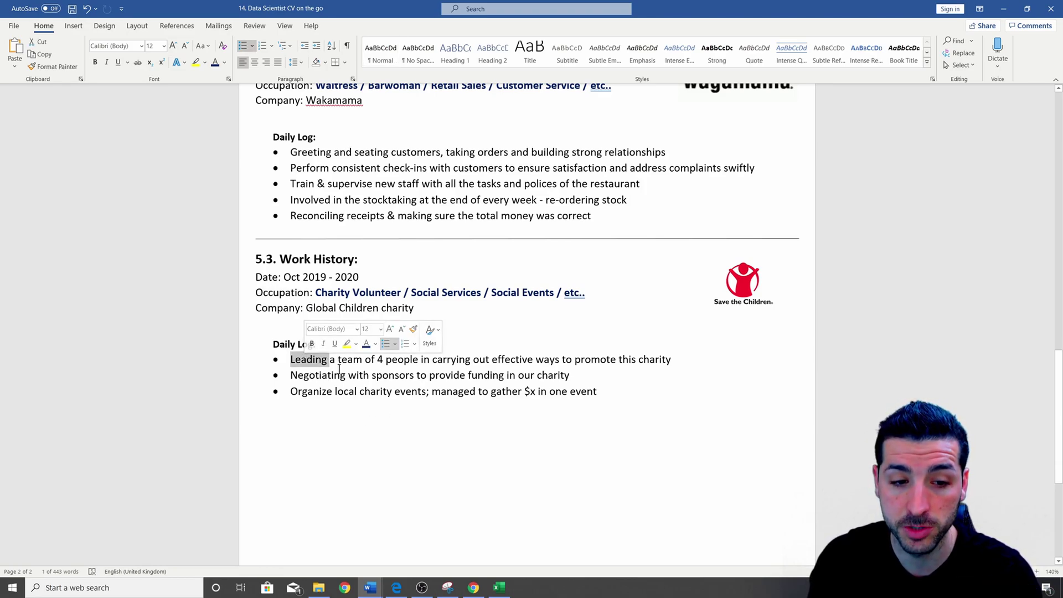
double_click(319, 376)
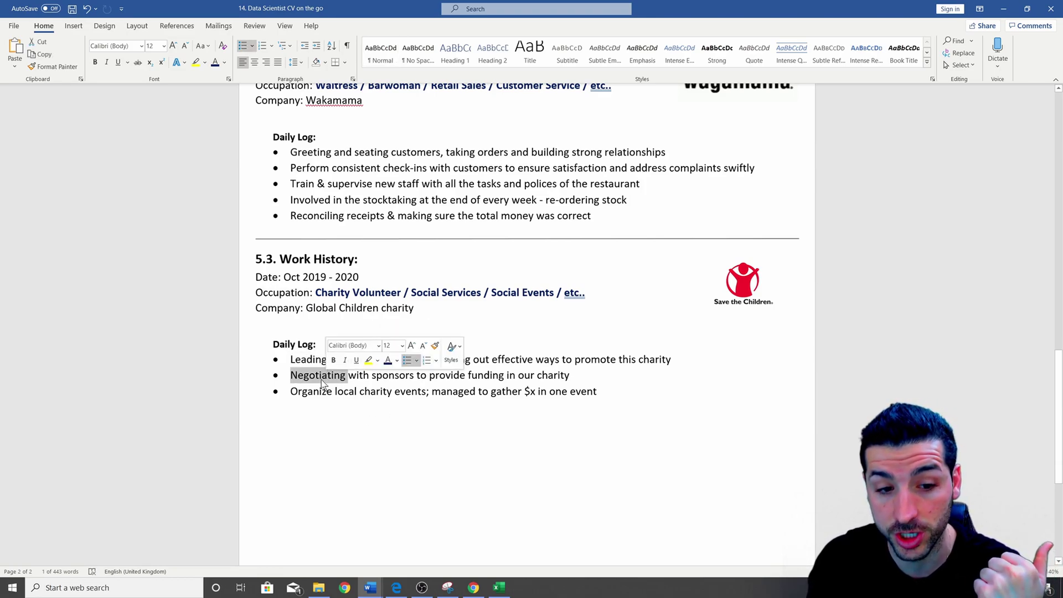
click(319, 392)
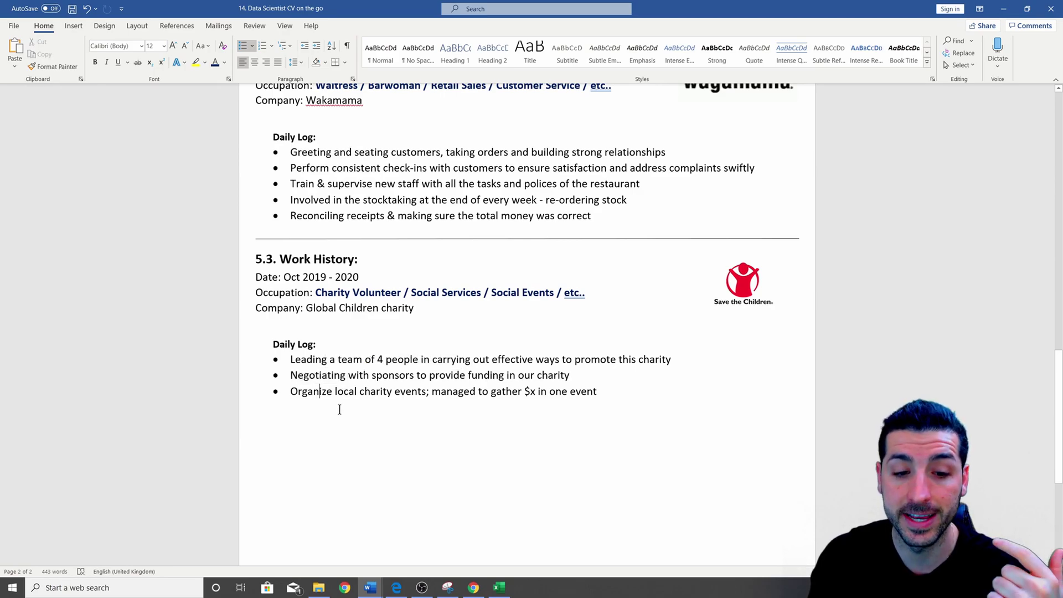
double_click(439, 393)
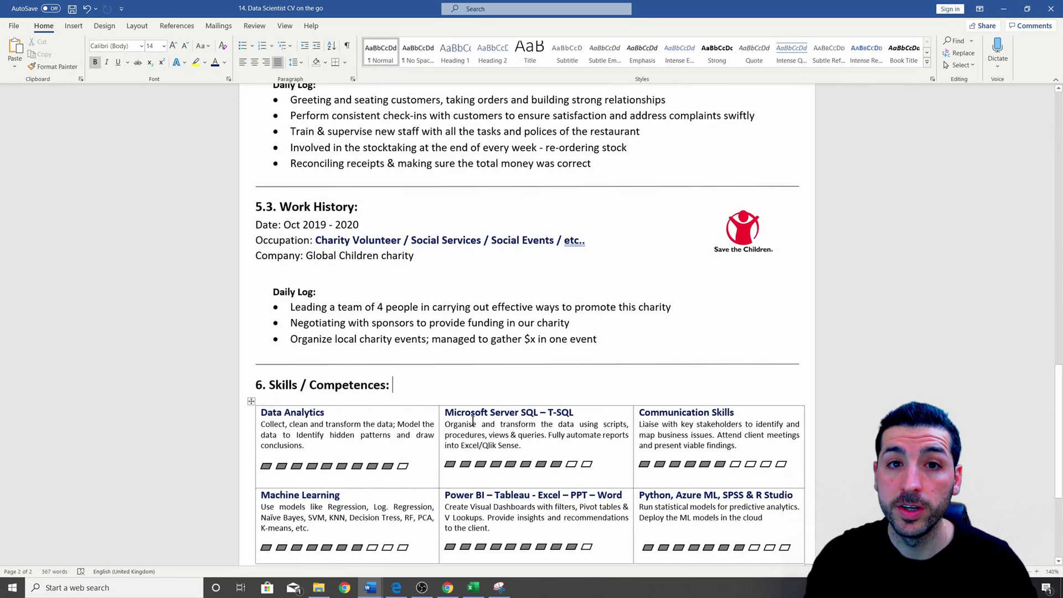
Insert a three-column, two-row table on the empty line below the skills table.
scroll(439, 384, down, 3)
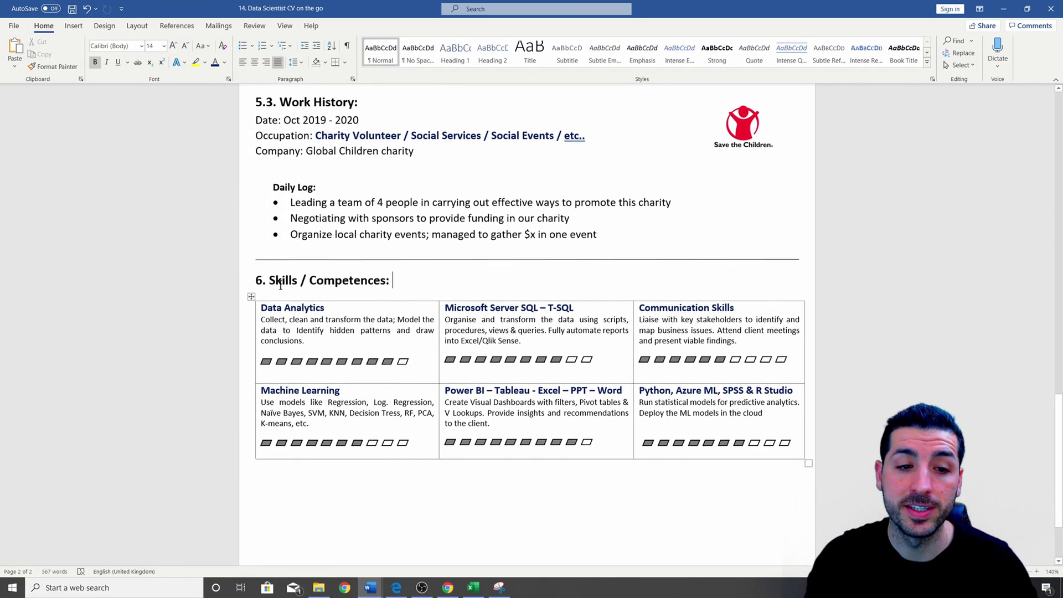
scroll(449, 310, down, 1)
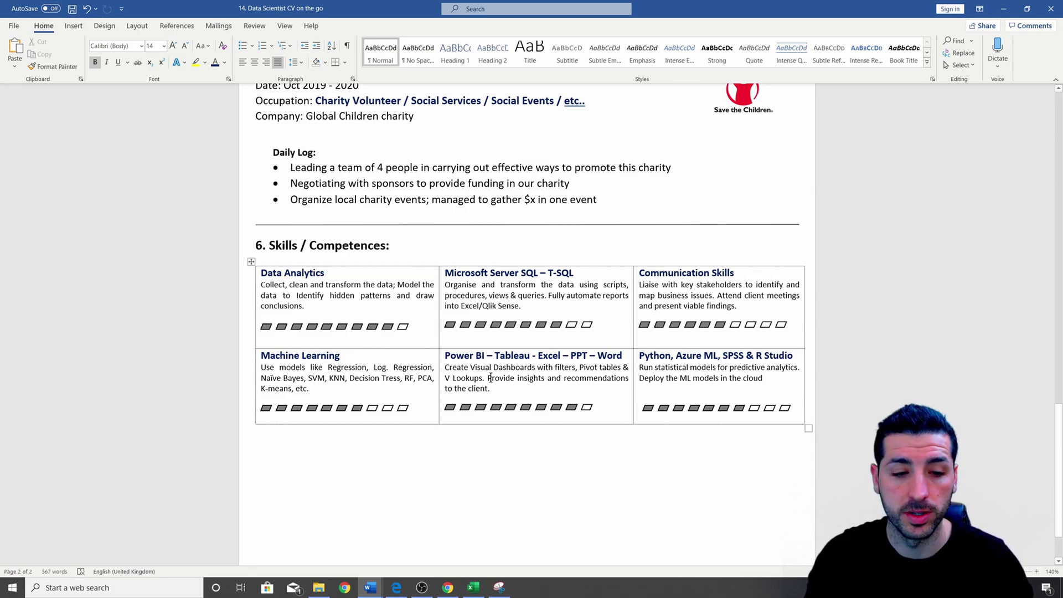
click(308, 466)
click(78, 28)
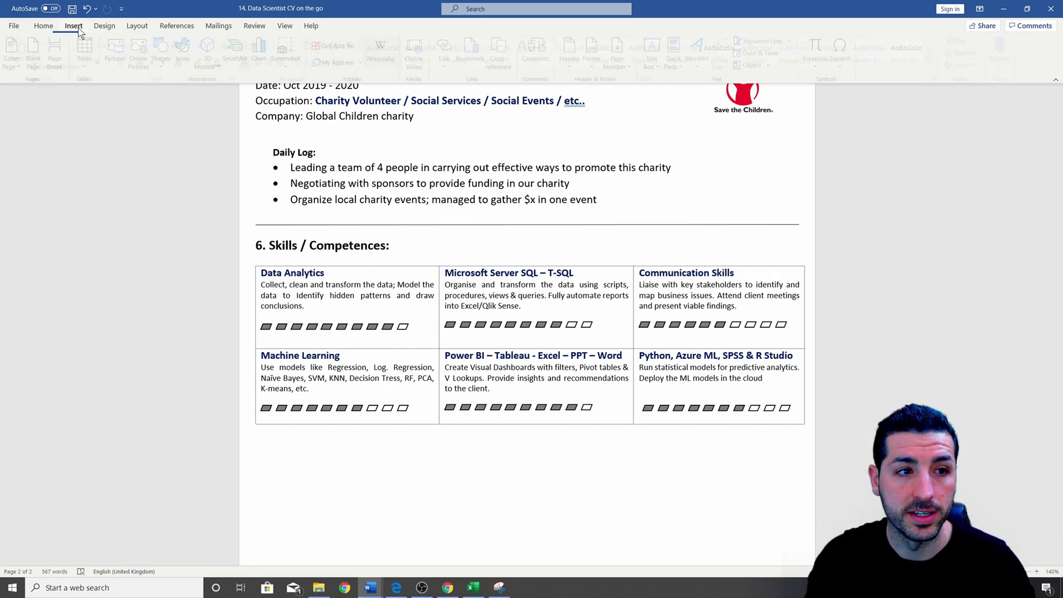
click(86, 65)
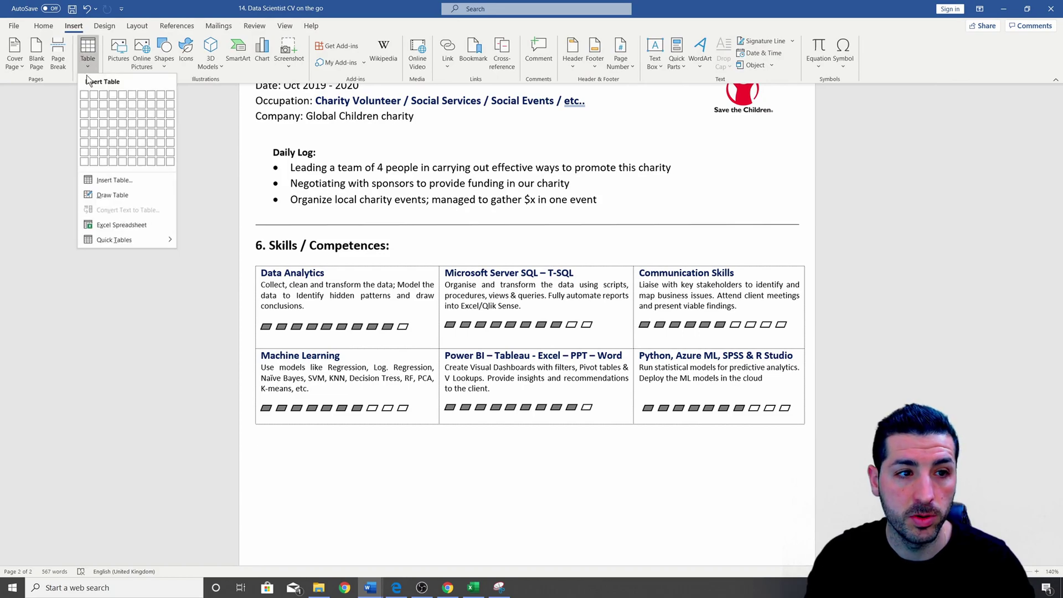
click(104, 105)
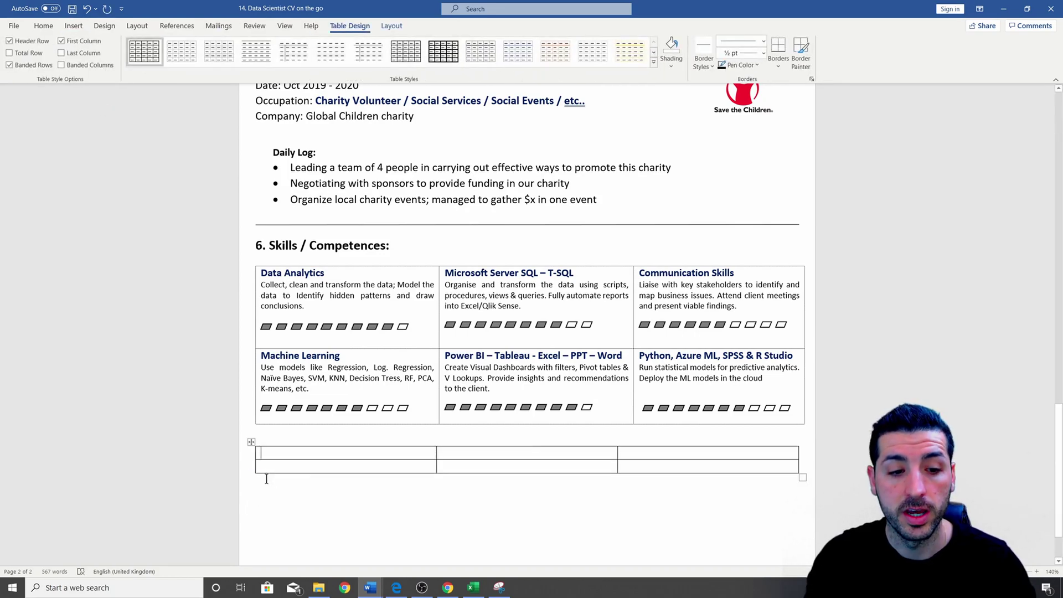
Give the whole new table solid borders on all cells via Borders and Shading.
click(252, 441)
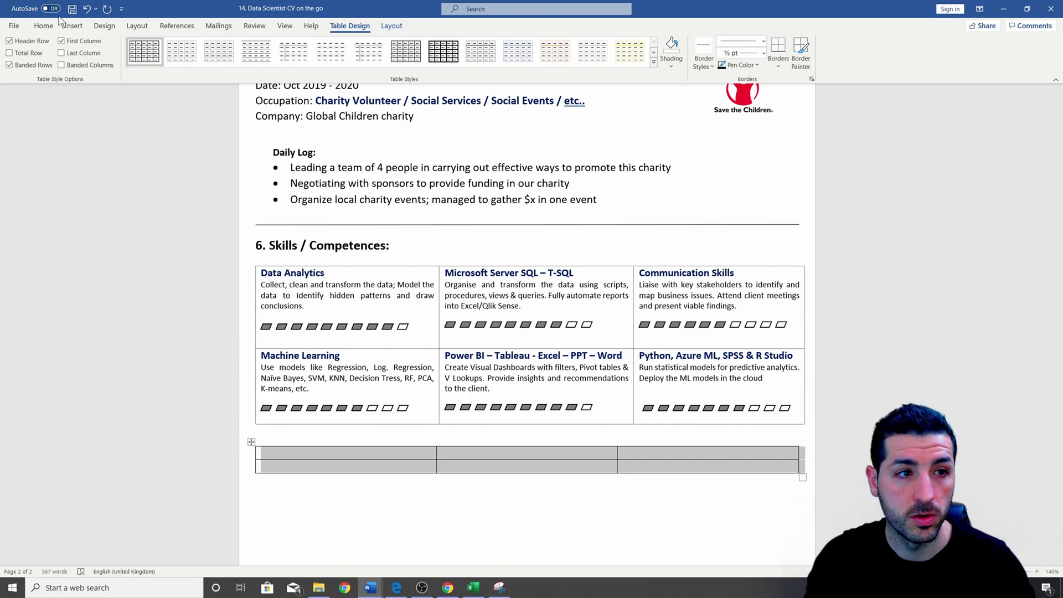
click(44, 25)
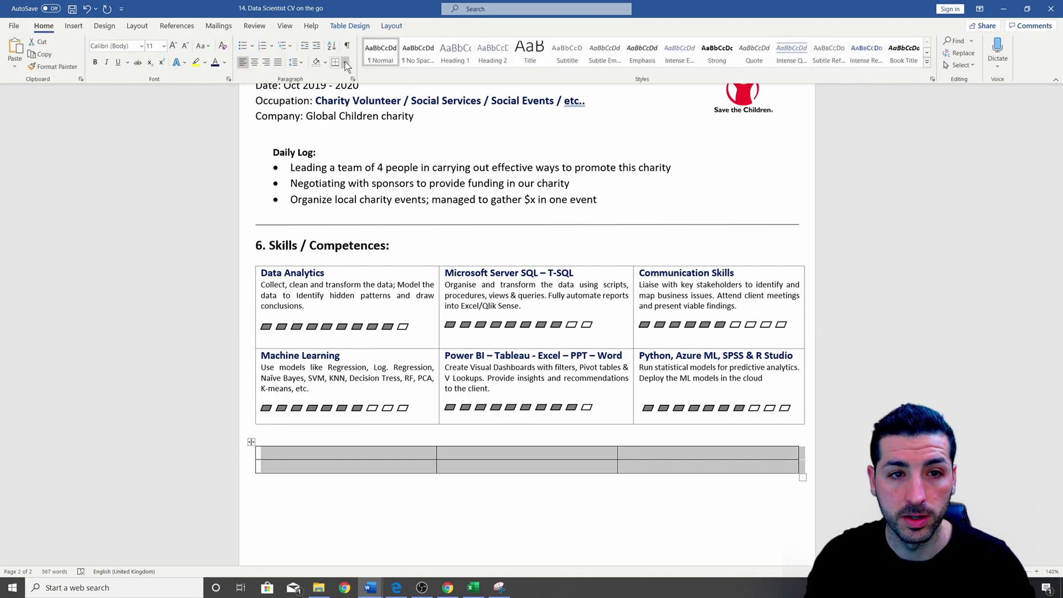
click(345, 63)
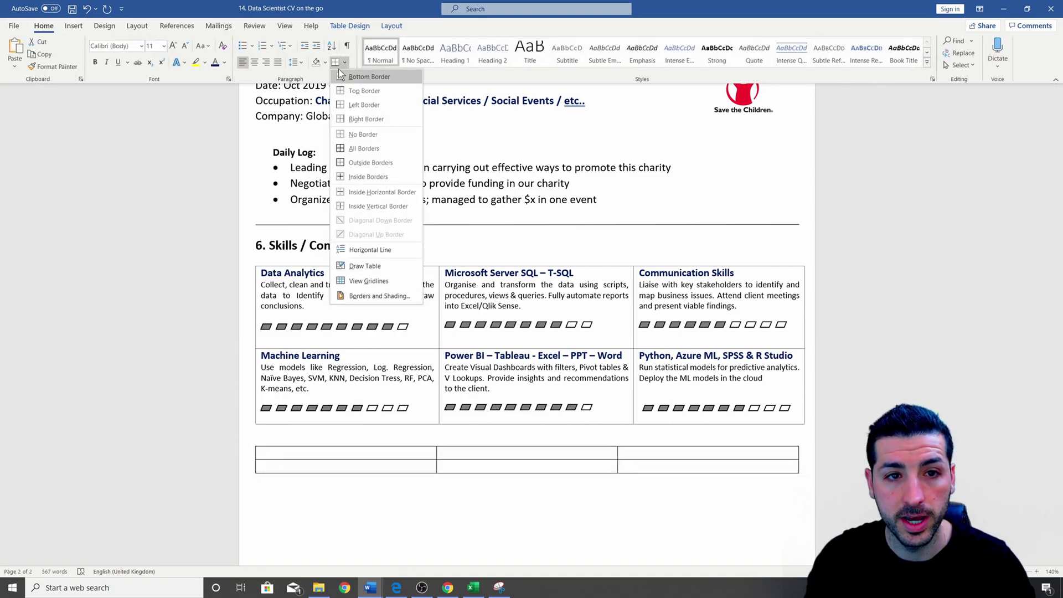
click(389, 297)
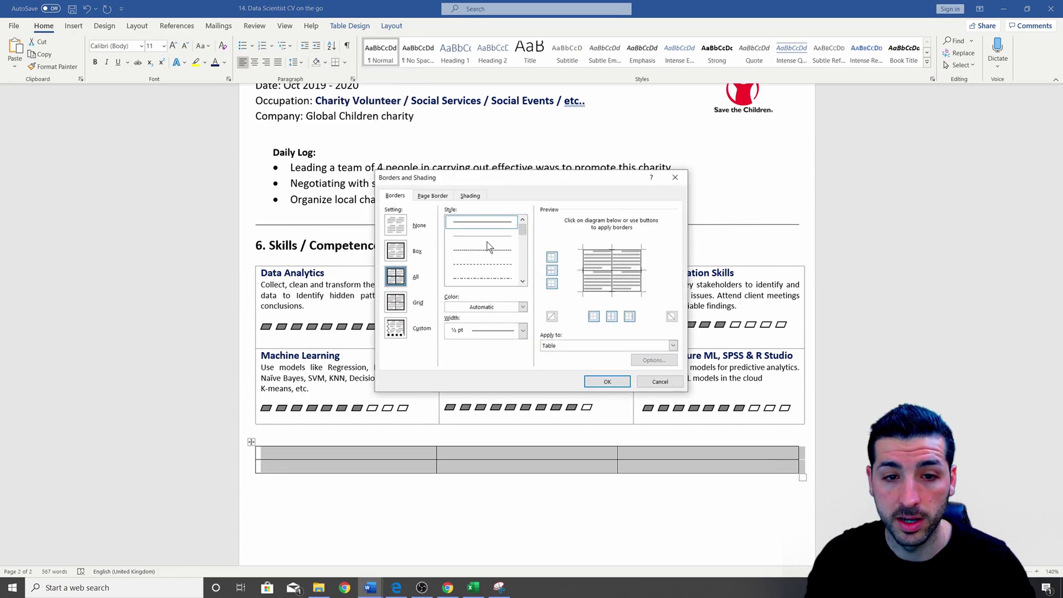
click(473, 237)
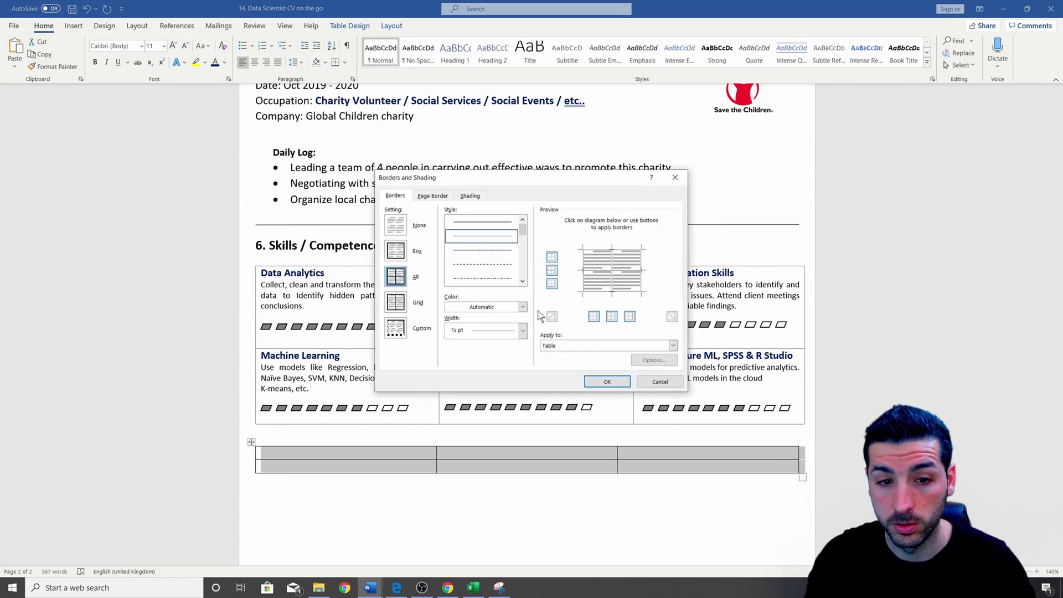
click(623, 384)
Make both rows of the new table taller by adding blank lines in their first cells.
click(426, 450)
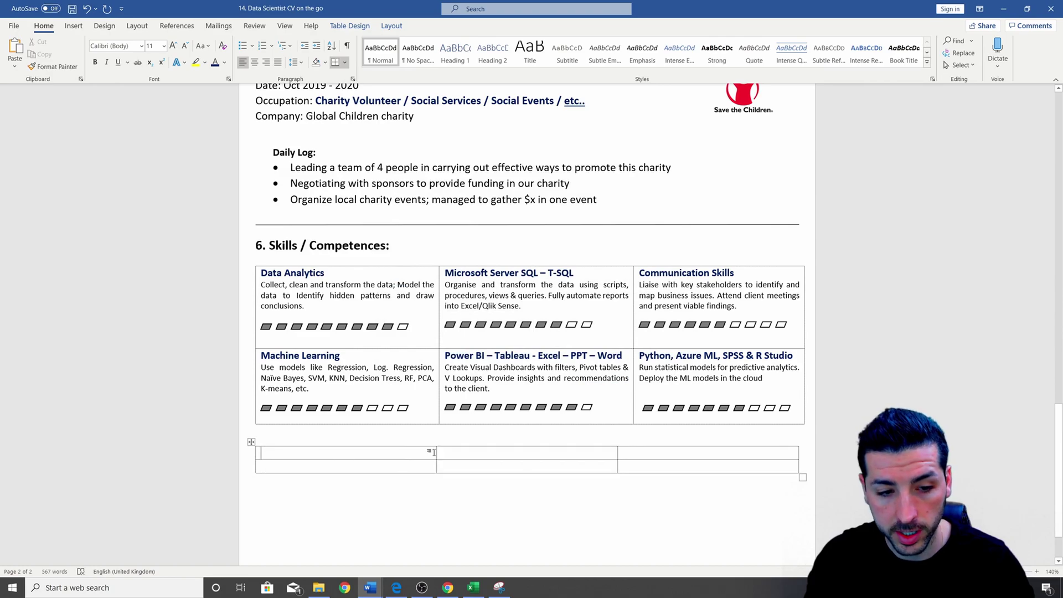
key(Return)
key(Return)
key(Return)
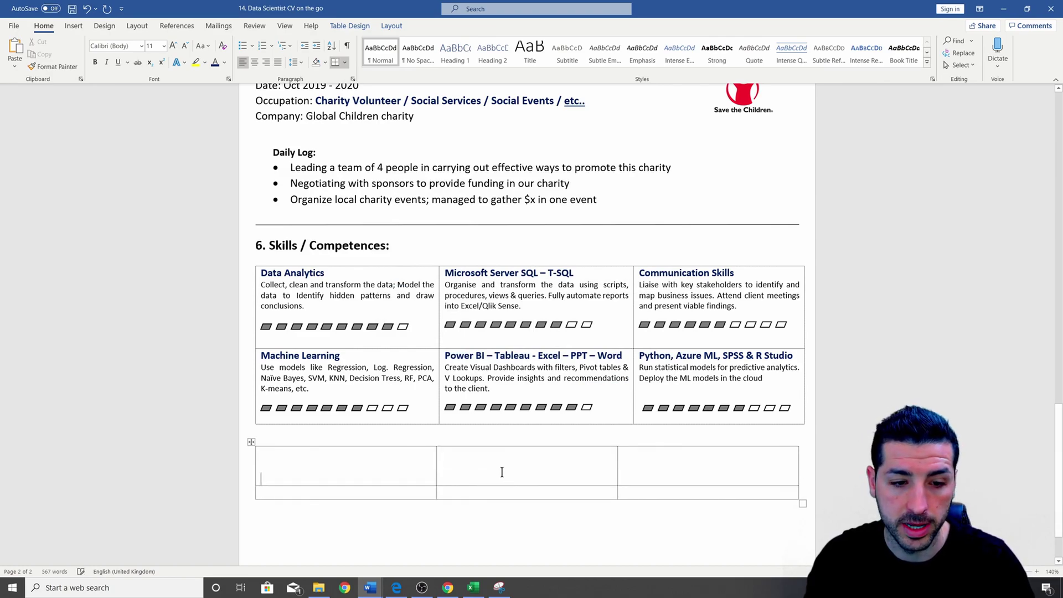
scroll(468, 431, down, 2)
click(402, 422)
key(Return)
key(Return)
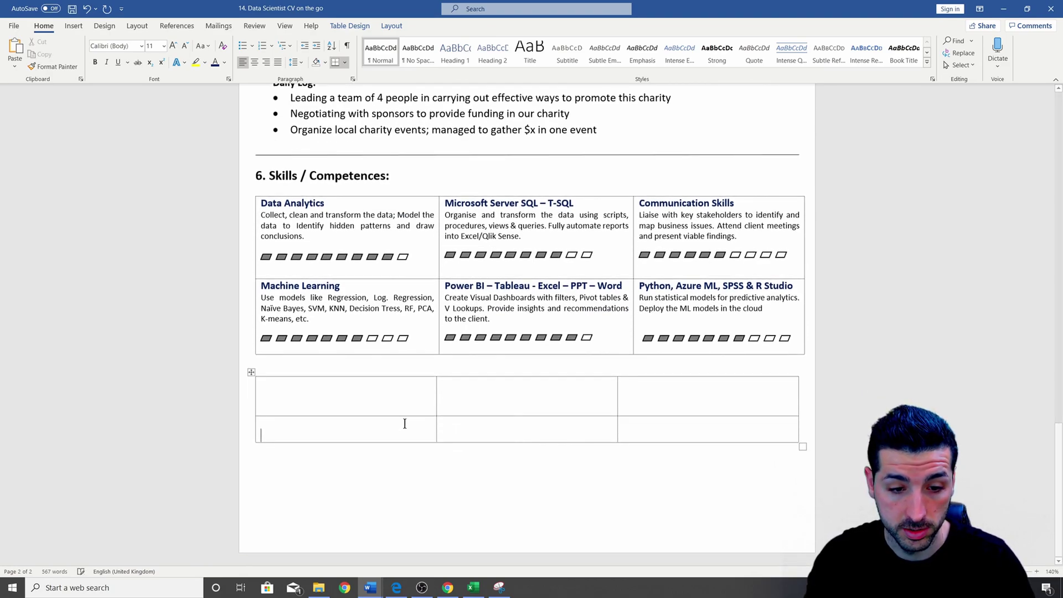
click(375, 408)
key(Return)
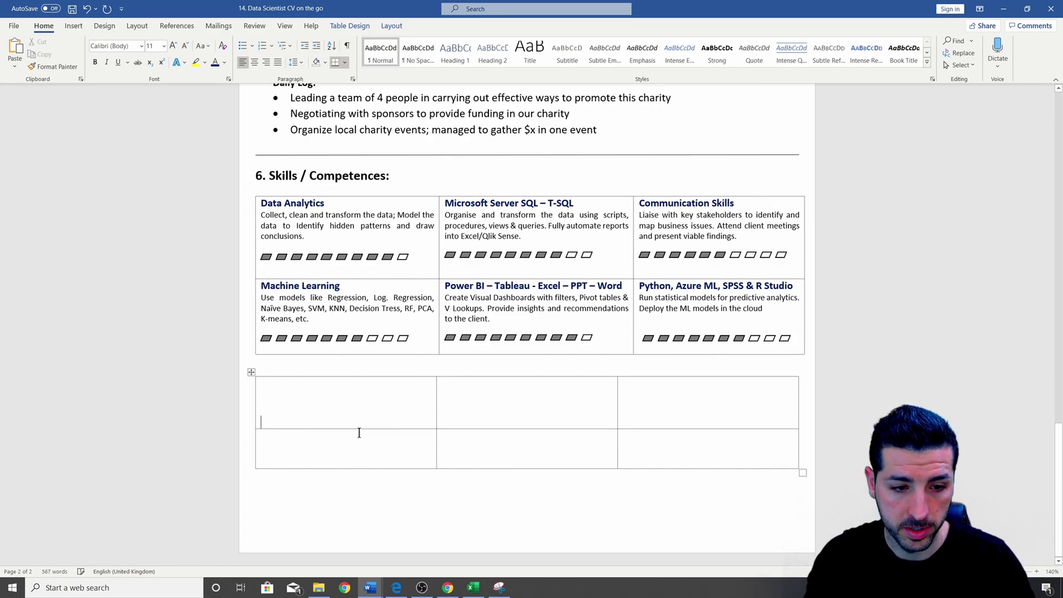
click(356, 445)
key(Return)
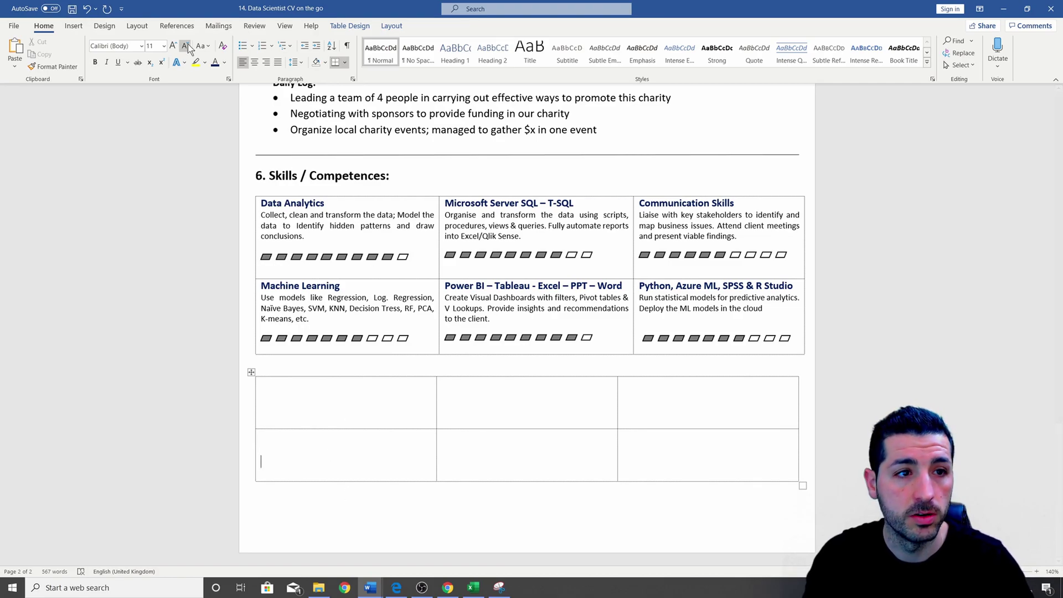
Draw a small flowchart parallelogram in the first cell with no fill and a black outline.
click(72, 32)
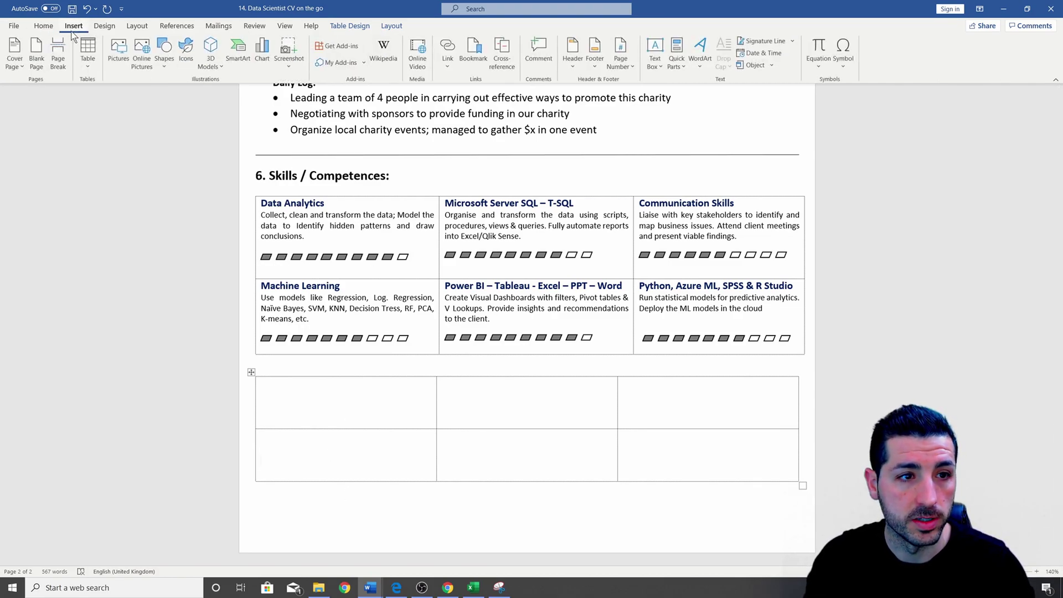
click(164, 61)
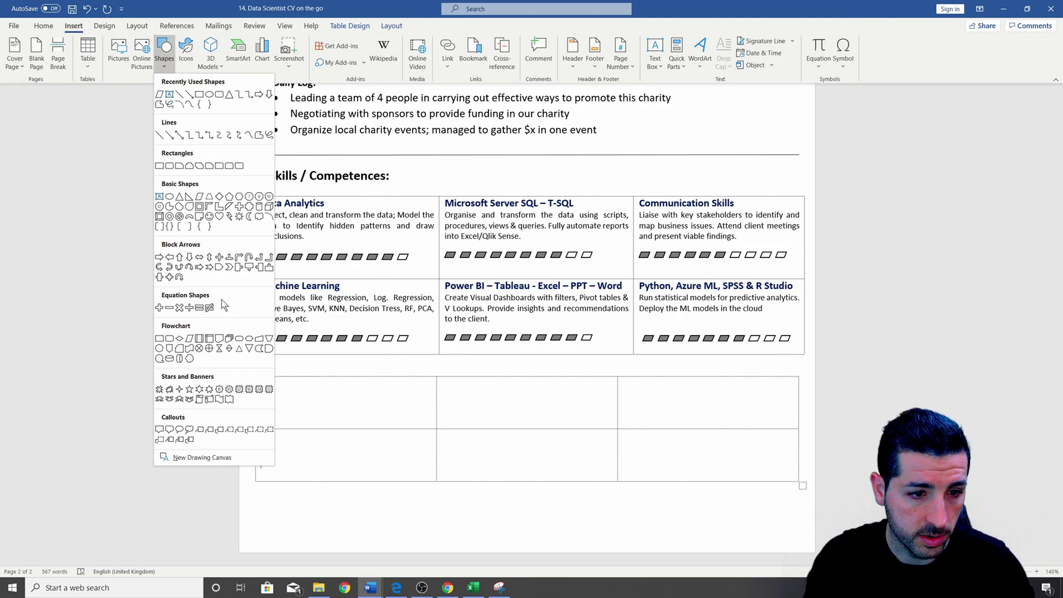
click(189, 338)
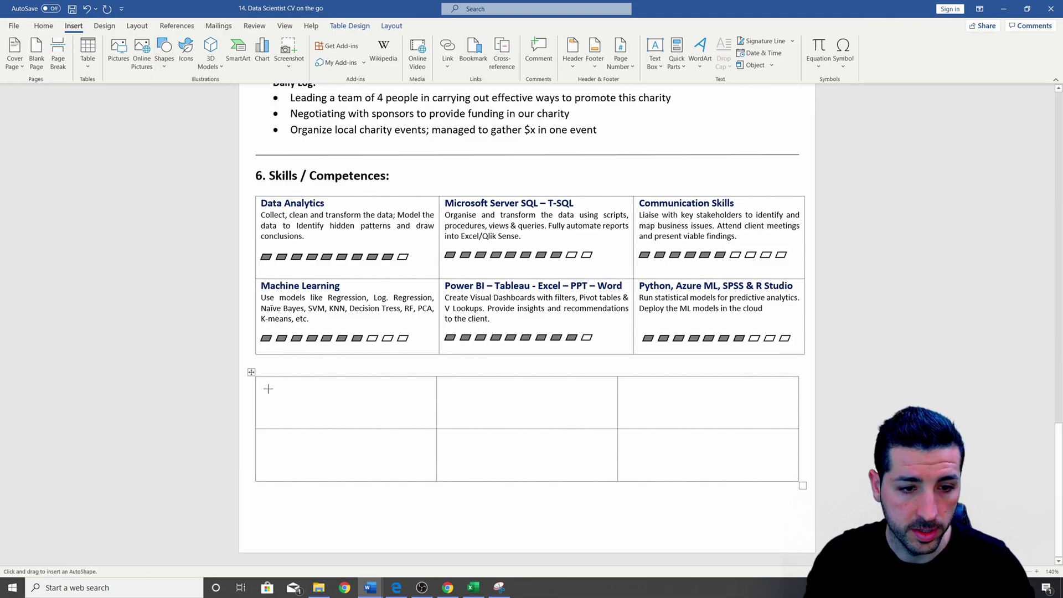
drag(270, 394, 279, 399)
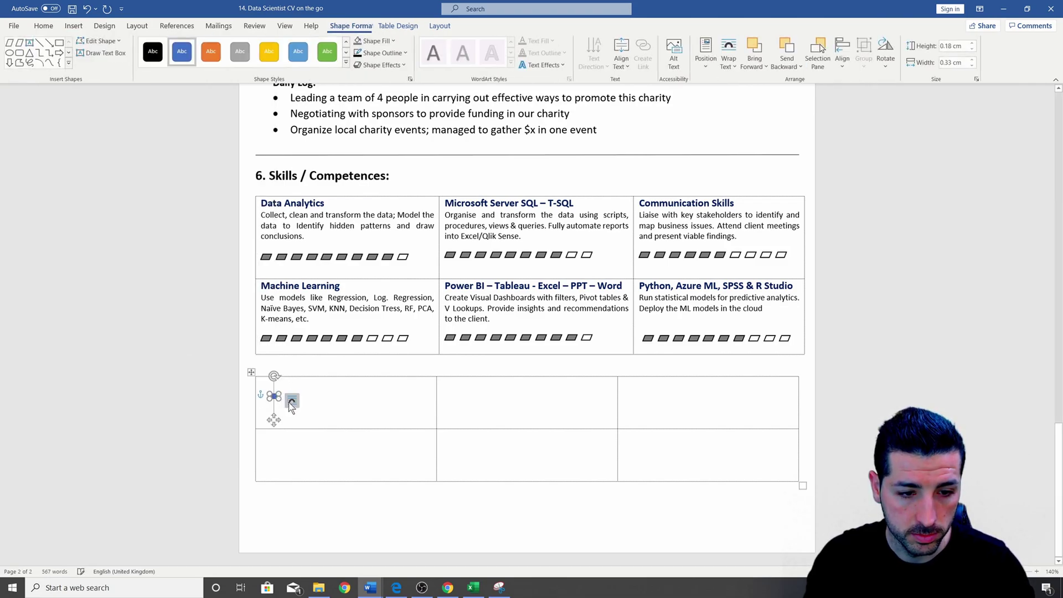
right_click(267, 394)
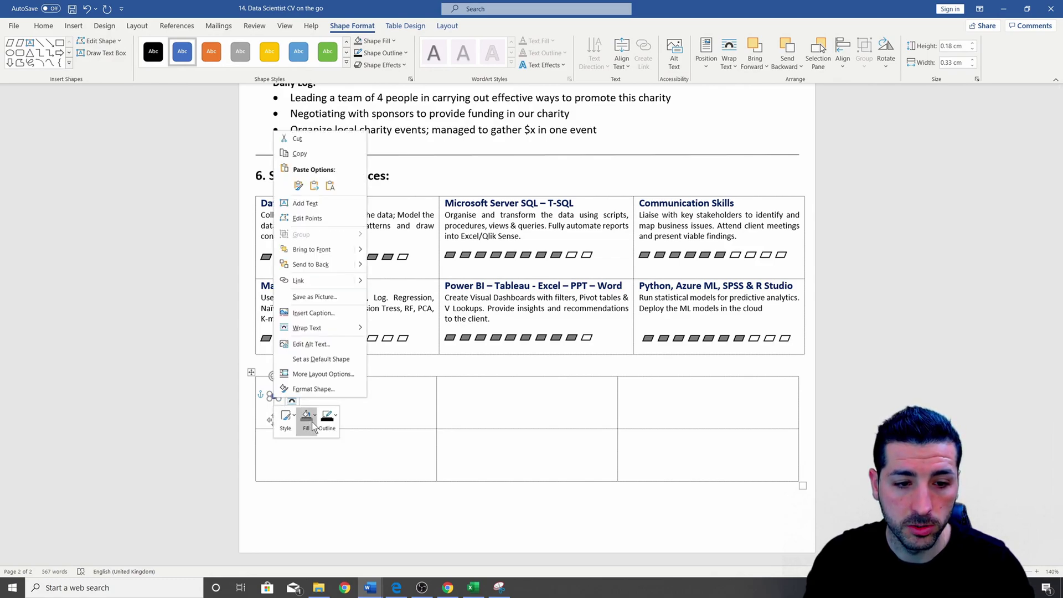
click(311, 422)
click(327, 339)
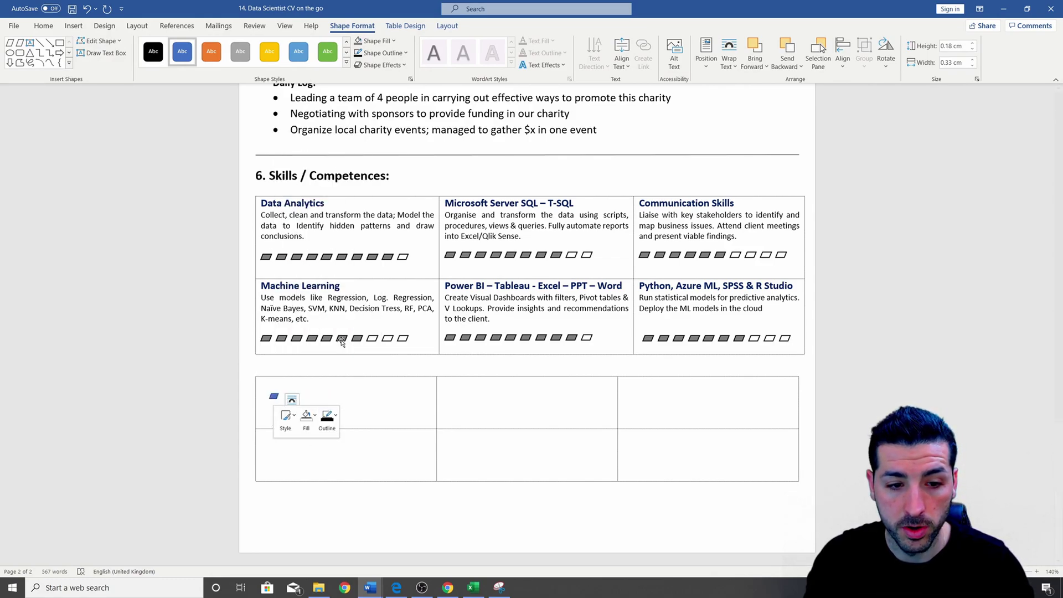
click(332, 425)
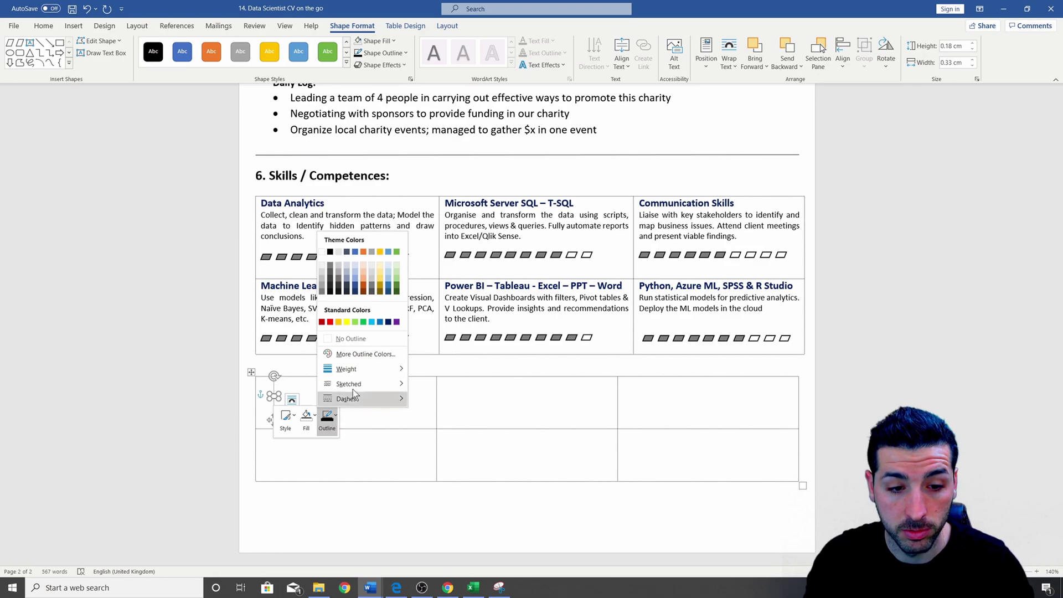
click(332, 259)
Paste two copies of the parallelogram into the first cell and nudge them into a row.
click(299, 404)
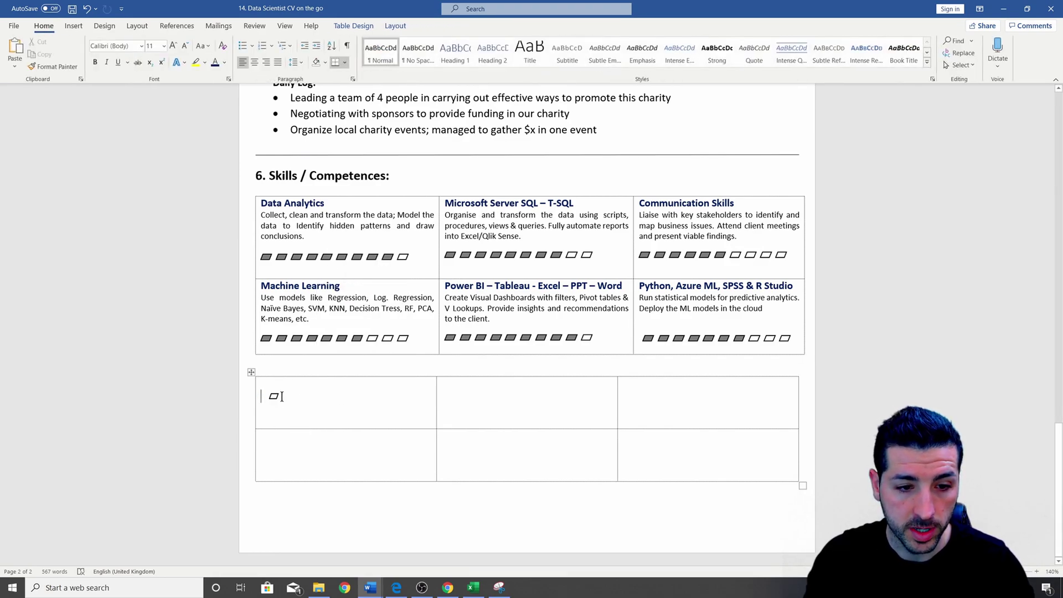
click(273, 395)
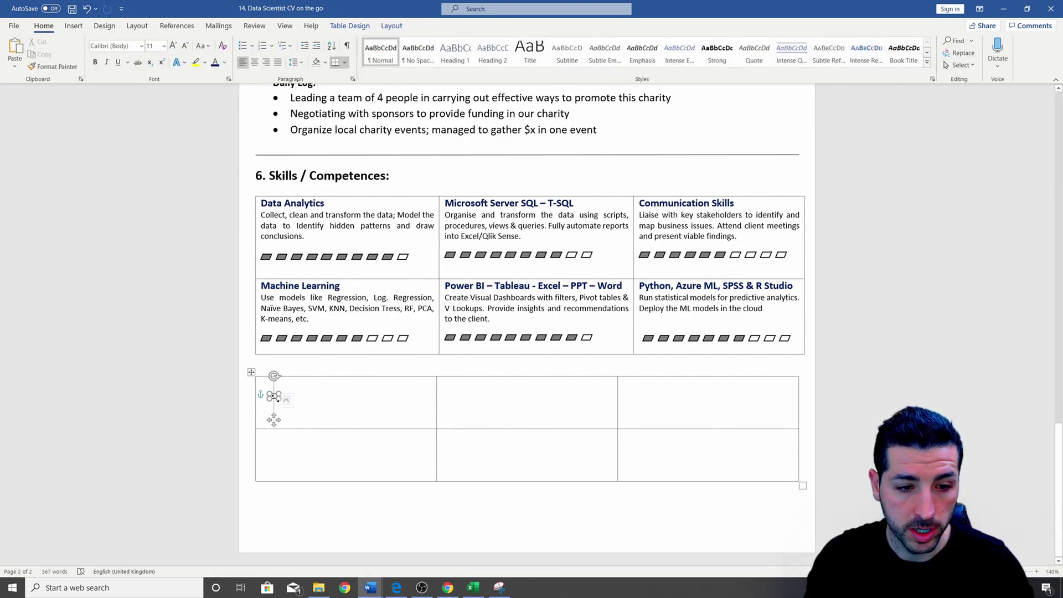
click(335, 402)
key(ctrl+v)
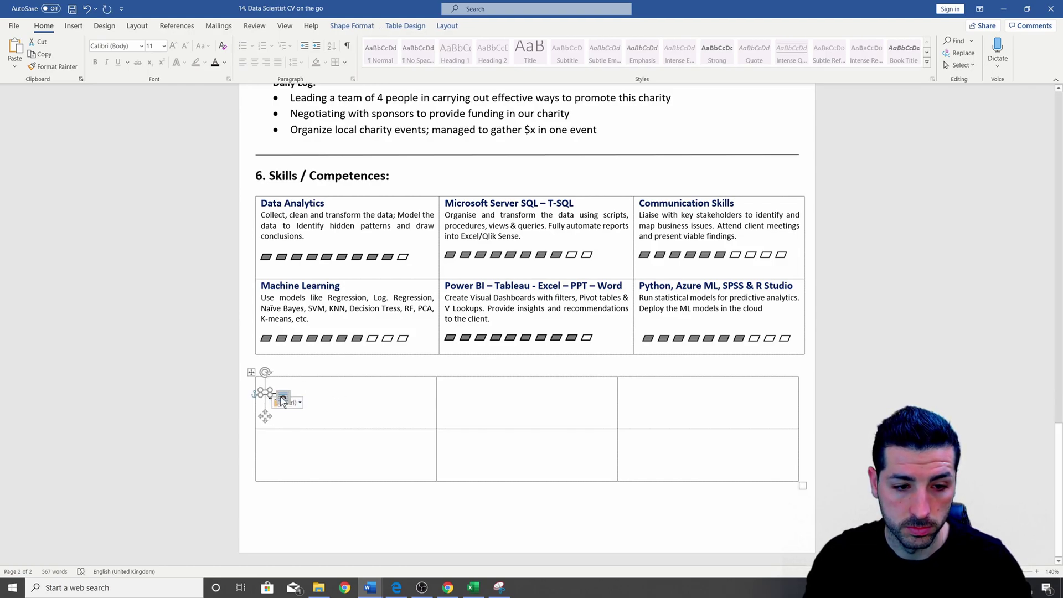
click(339, 402)
key(ctrl+v)
click(335, 404)
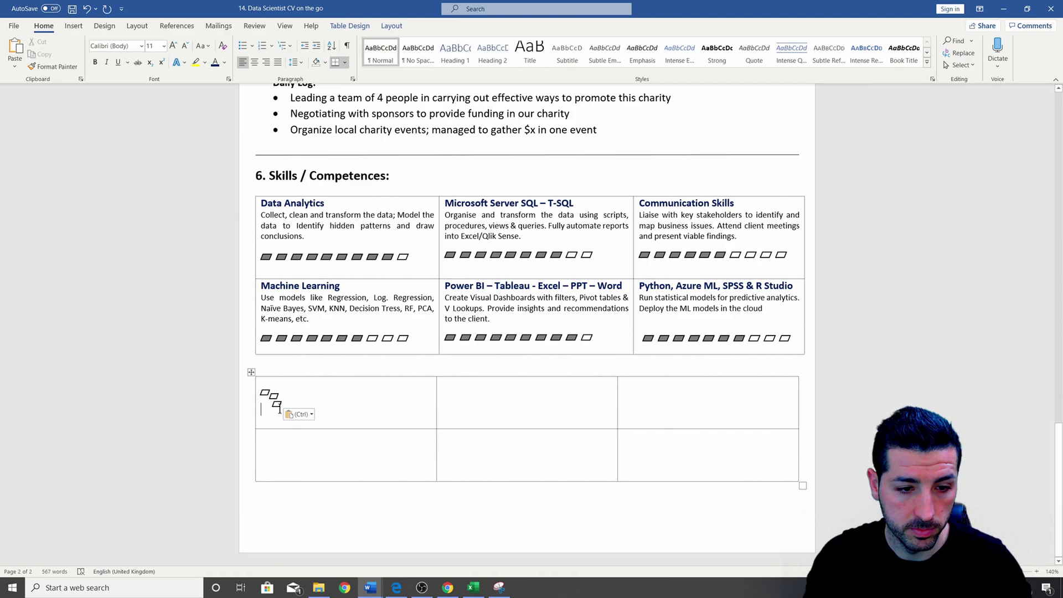
click(277, 404)
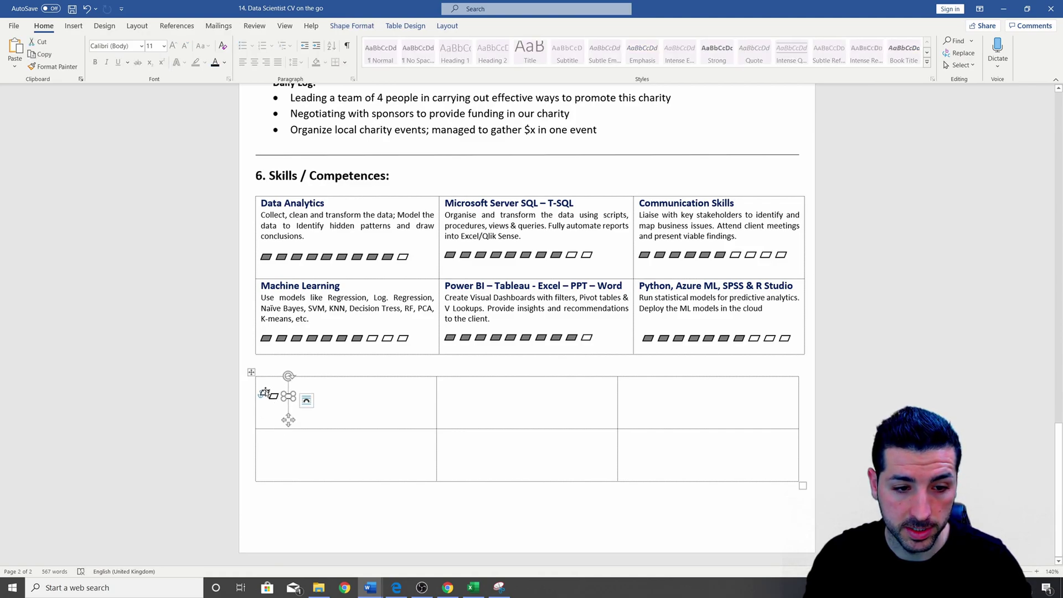
key(Right)
key(Right)
key(Right)
key(Right)
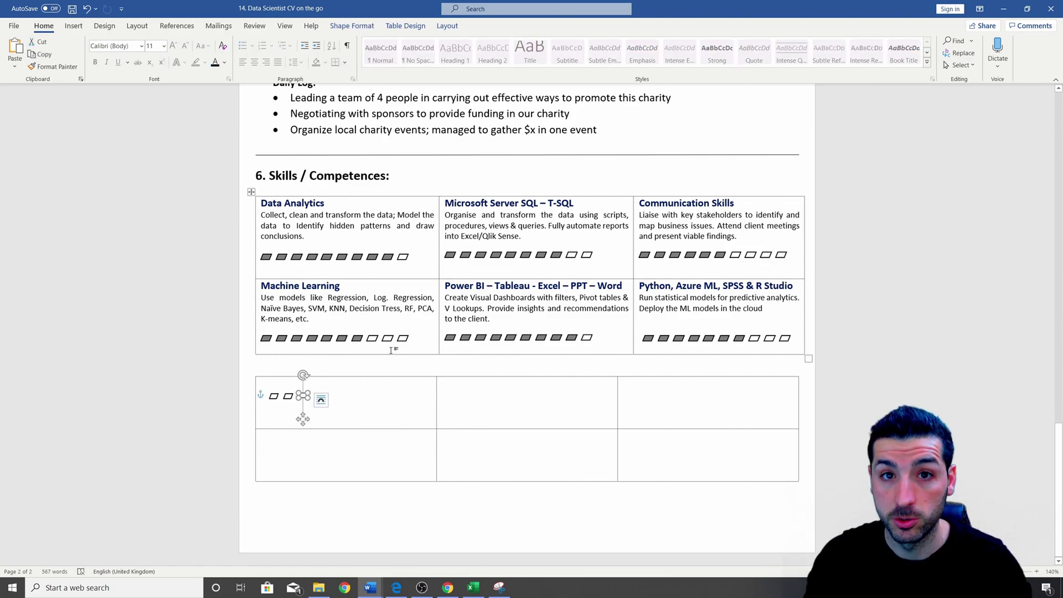
click(332, 409)
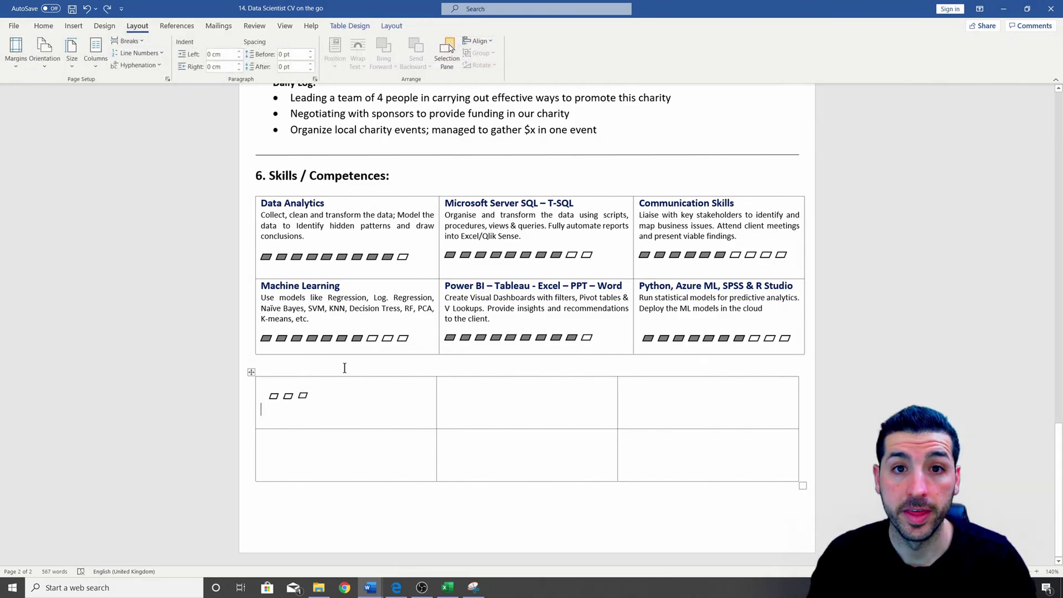
Fill the first rating box with dark grey, then duplicate the selection with Ctrl+D.
click(273, 397)
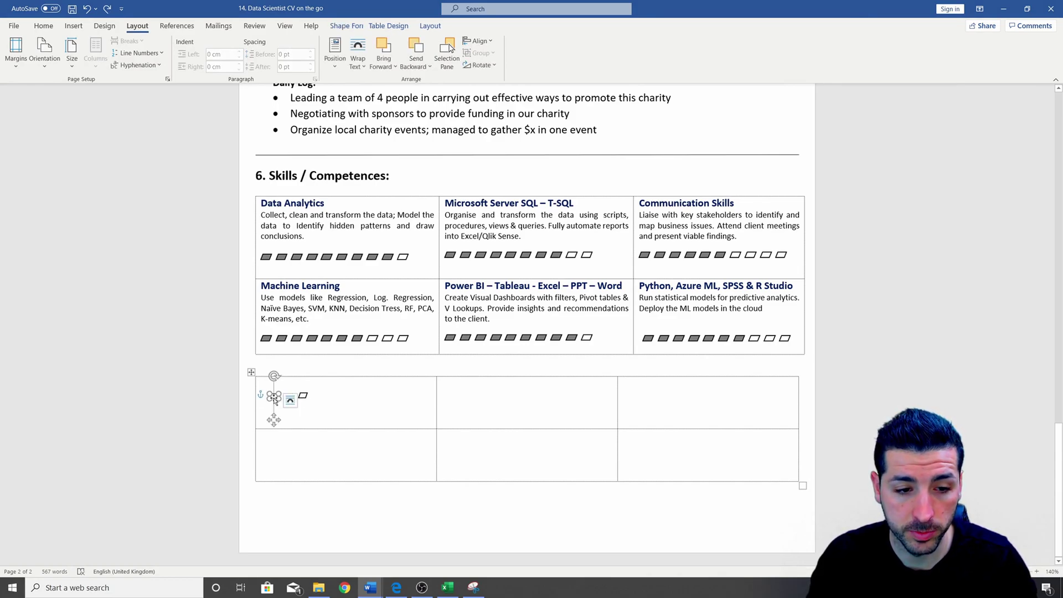
right_click(274, 398)
click(306, 423)
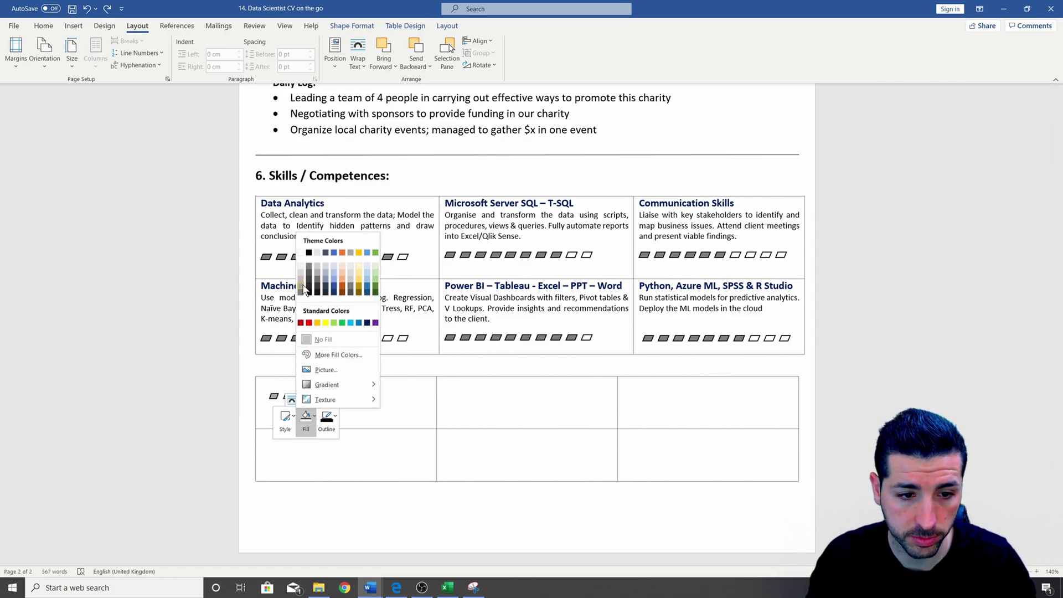
click(301, 287)
click(312, 416)
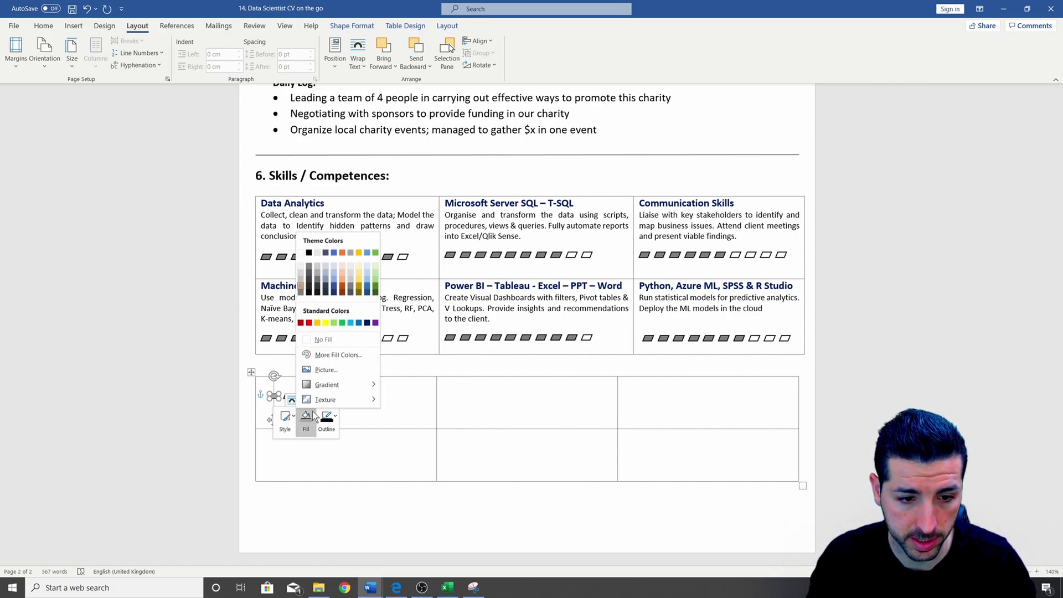
click(302, 293)
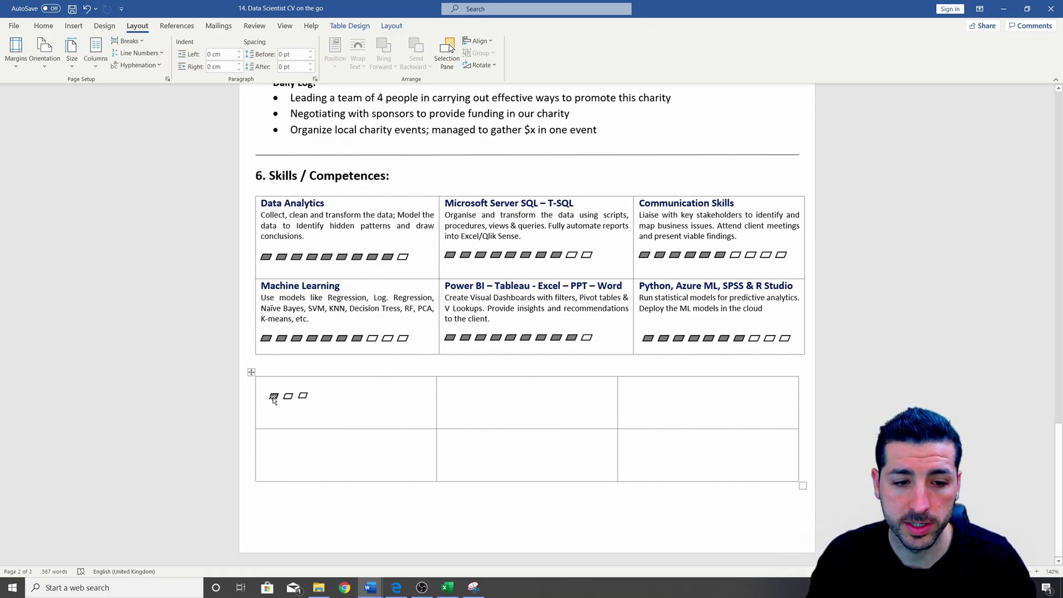
click(291, 399)
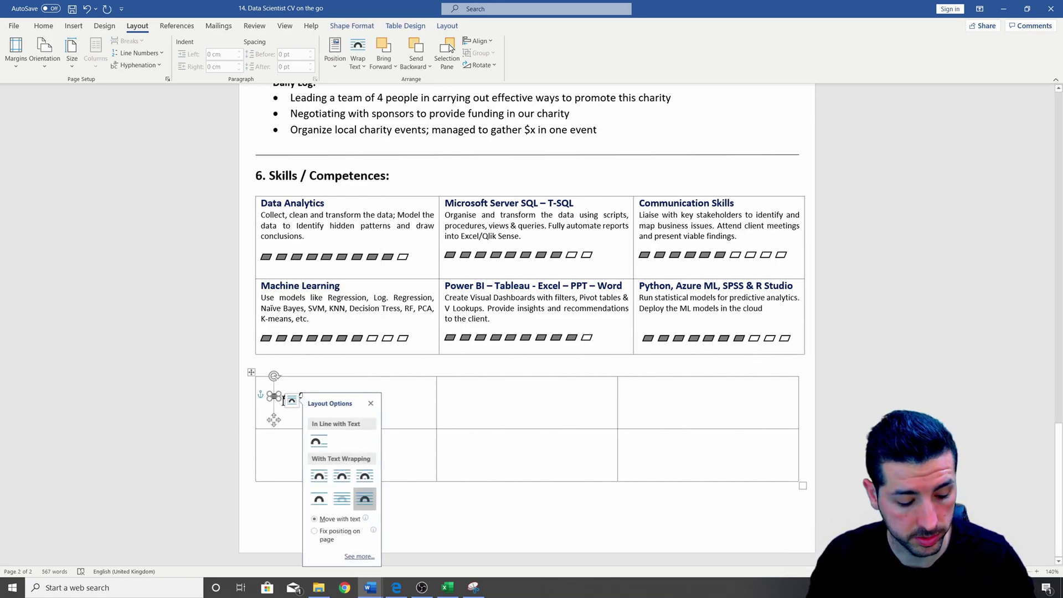
click(289, 401)
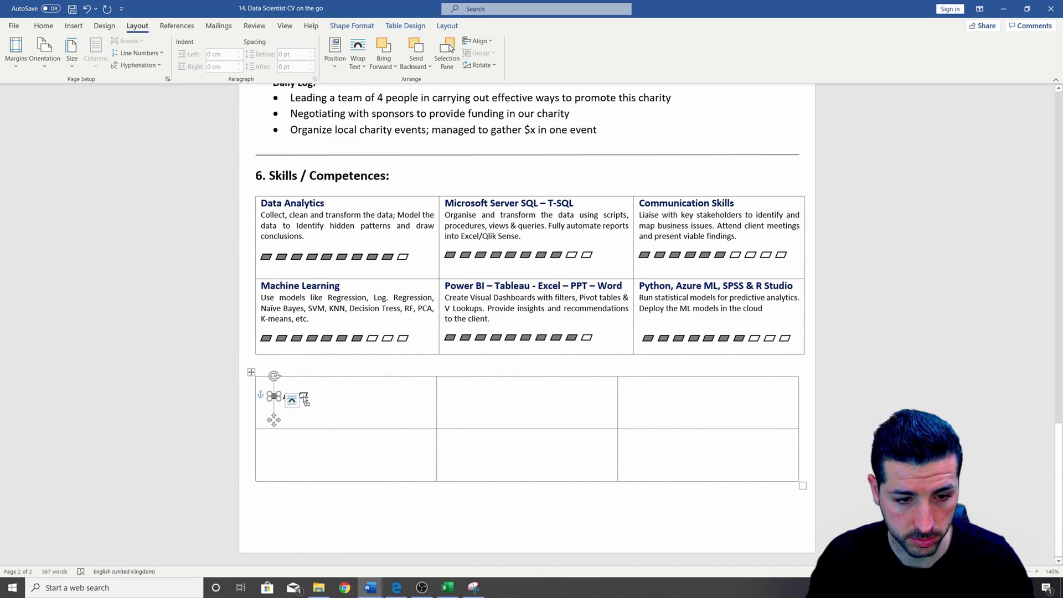
key(ctrl+d)
key(ctrl+d)
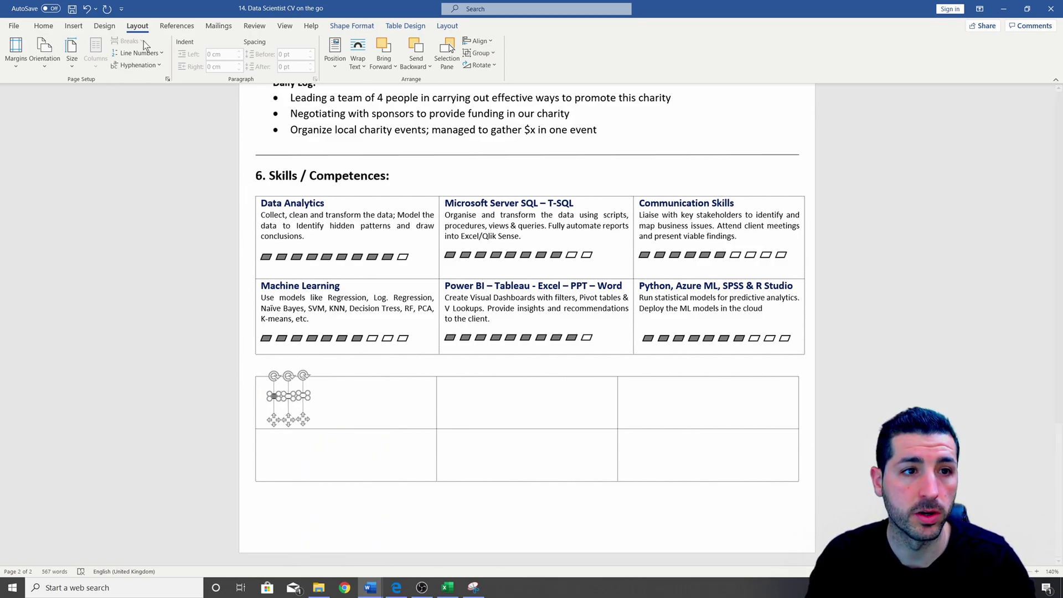
Distribute the three rating boxes horizontally so they are evenly spaced.
click(486, 42)
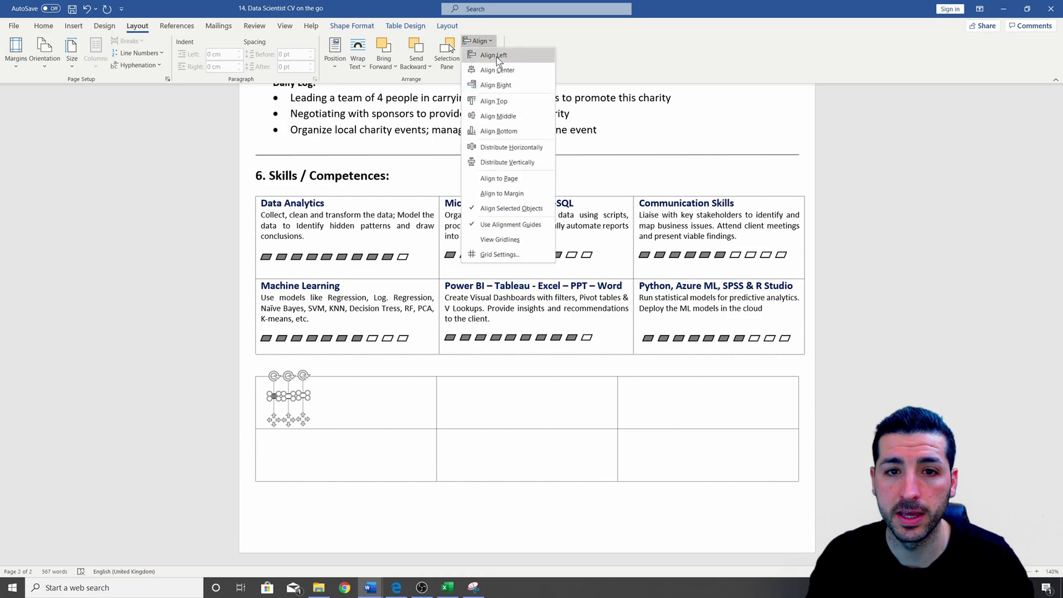
click(493, 100)
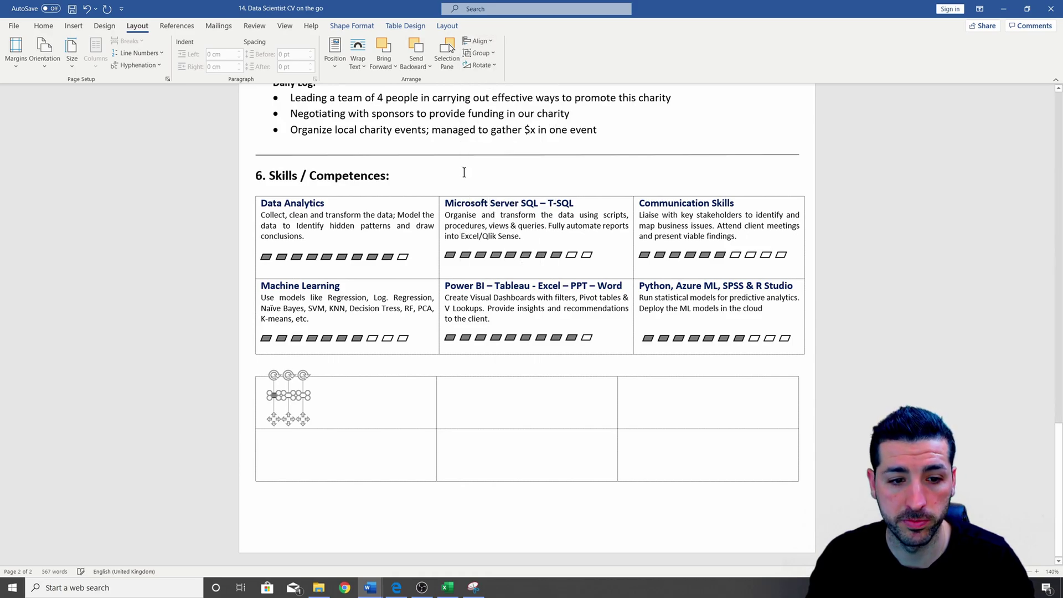
click(486, 40)
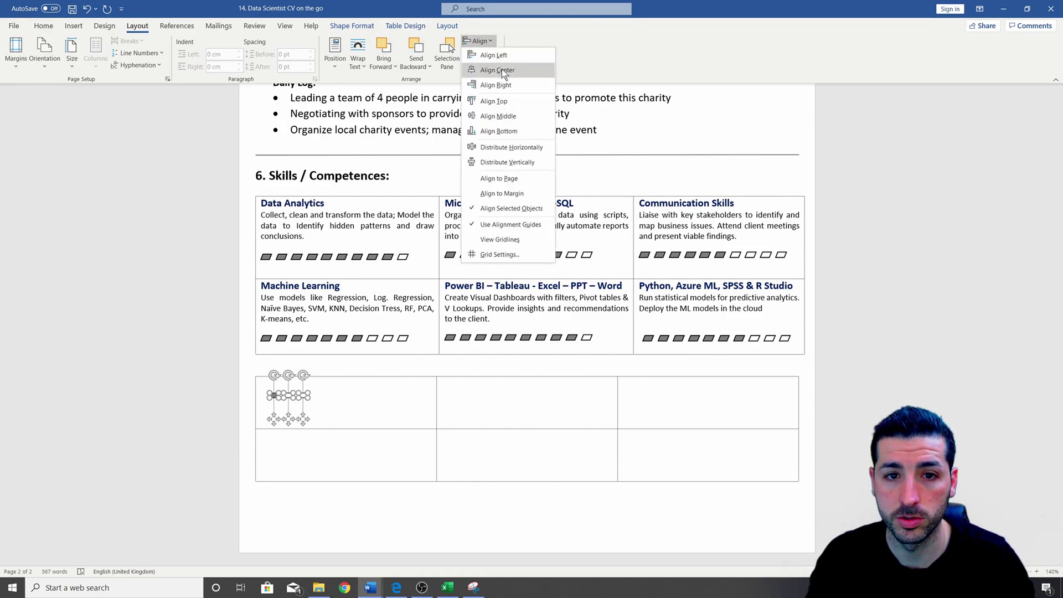
click(500, 148)
click(339, 408)
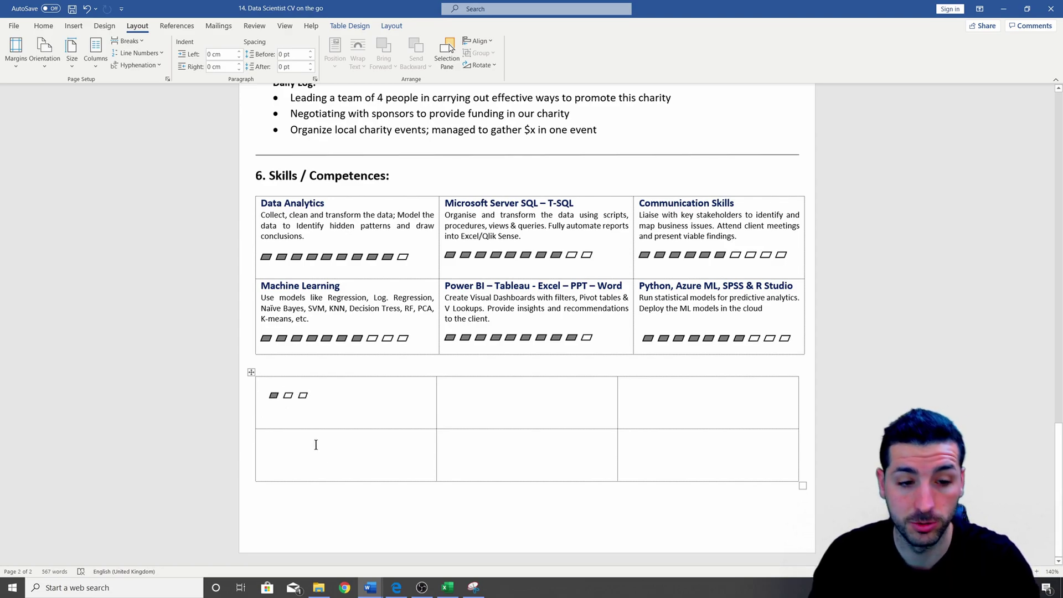
Select all three rating boxes and group them into one object.
click(273, 395)
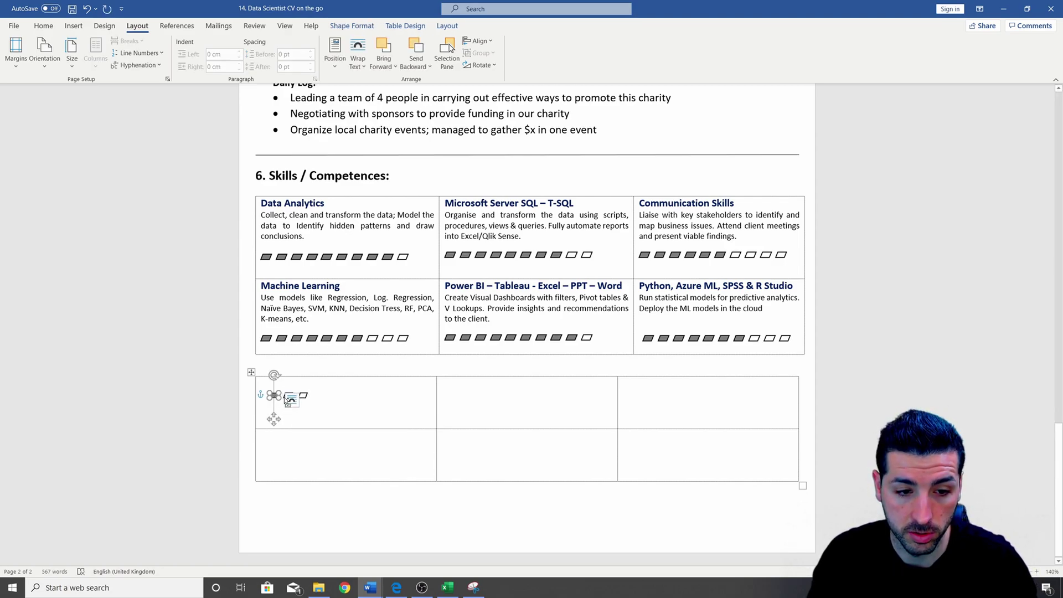
shift+click(285, 397)
shift+click(303, 397)
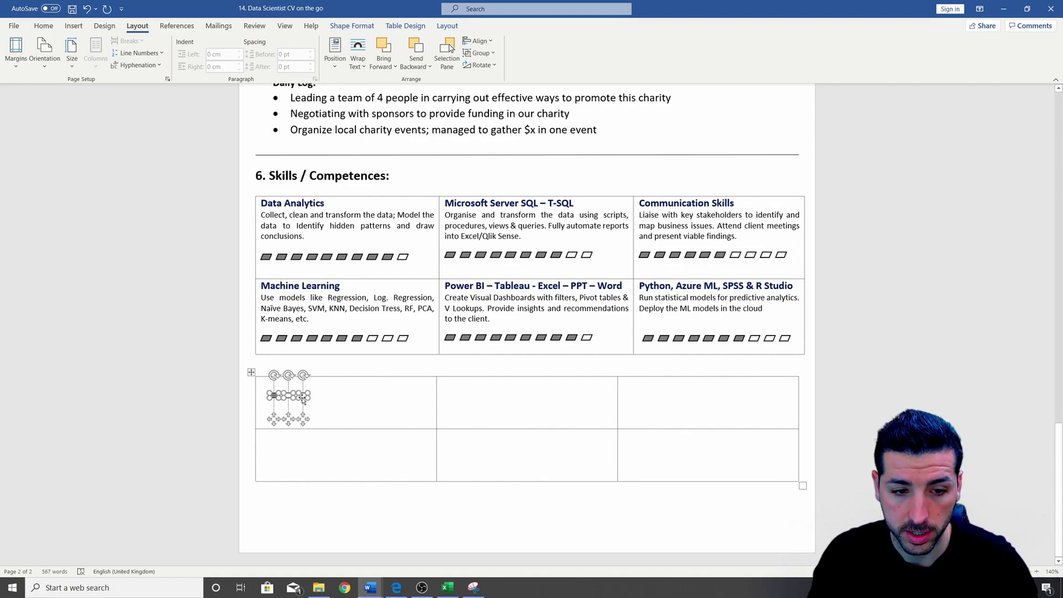
right_click(303, 400)
mouse_move(364, 250)
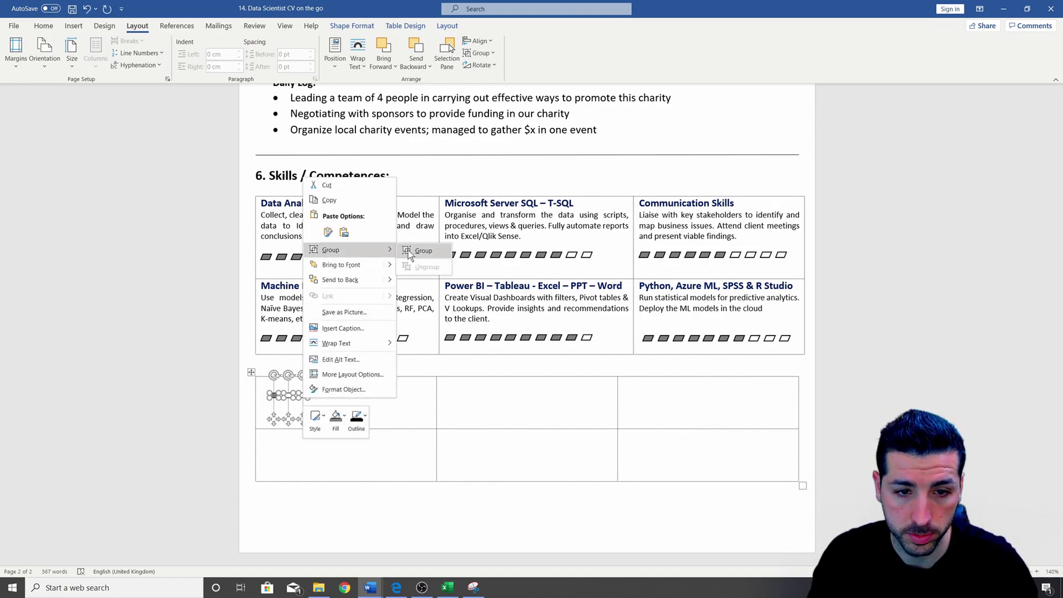
click(420, 251)
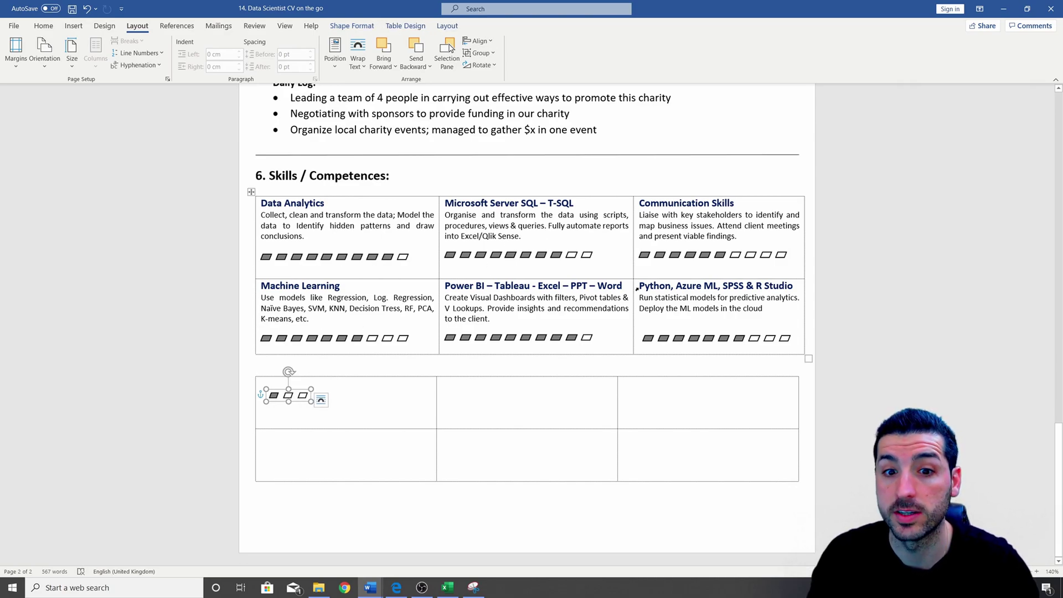
click(461, 355)
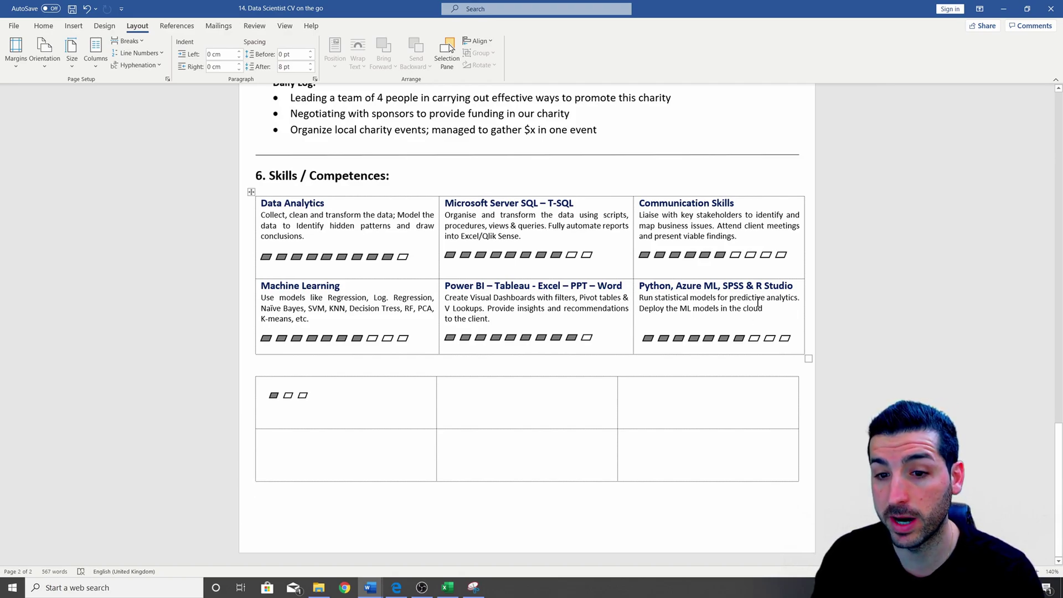
drag(765, 308, 679, 300)
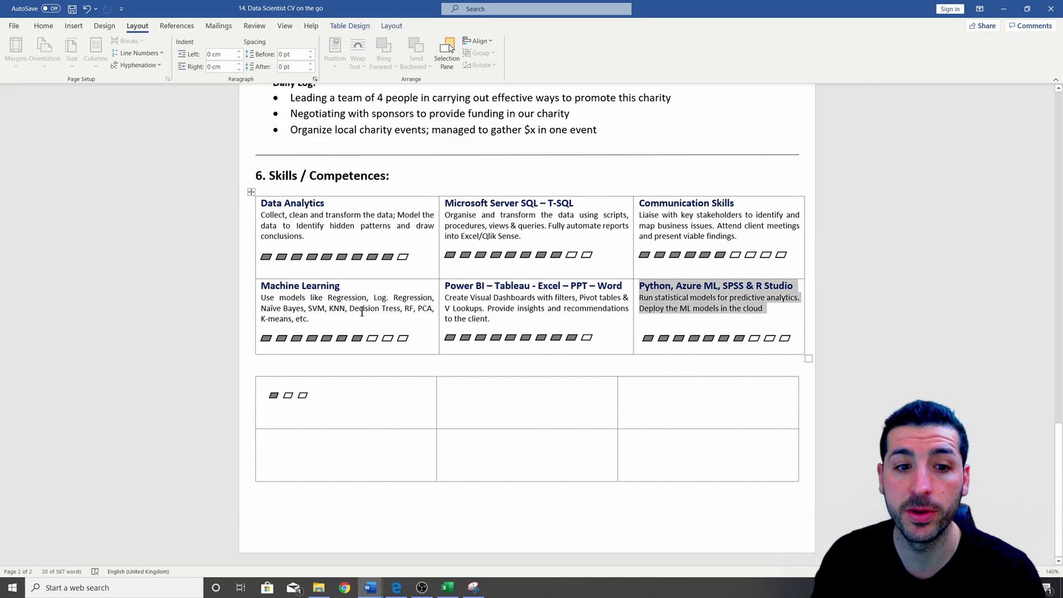
drag(331, 308, 311, 319)
drag(735, 238, 682, 217)
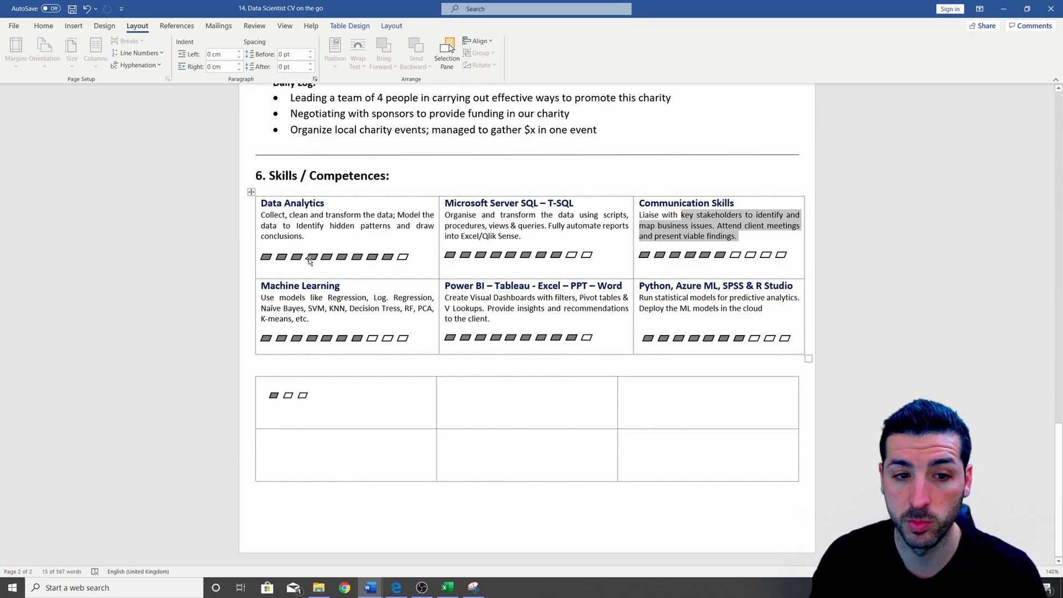
click(594, 364)
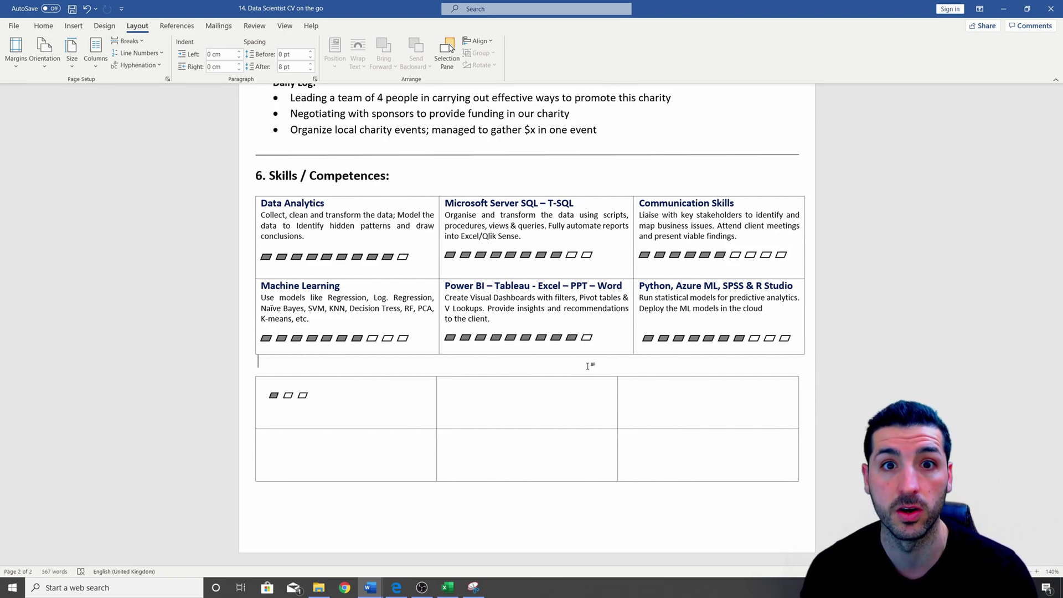
Undo the practice rating-box table with Ctrl+Z, restoring the '7. Hobbies & Interests:' section.
key(ctrl+z)
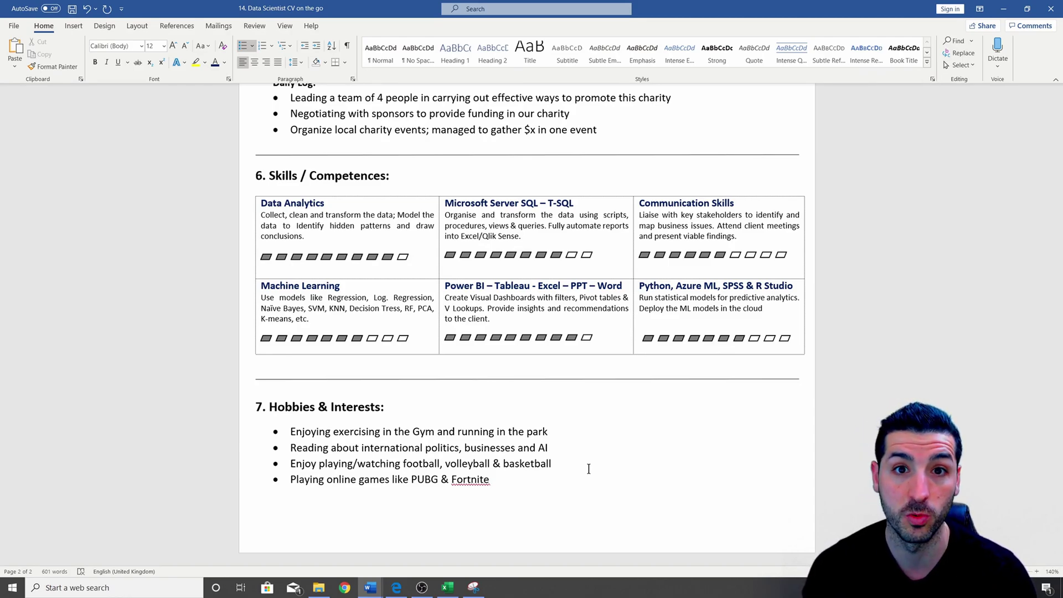
scroll(470, 249, up, 6)
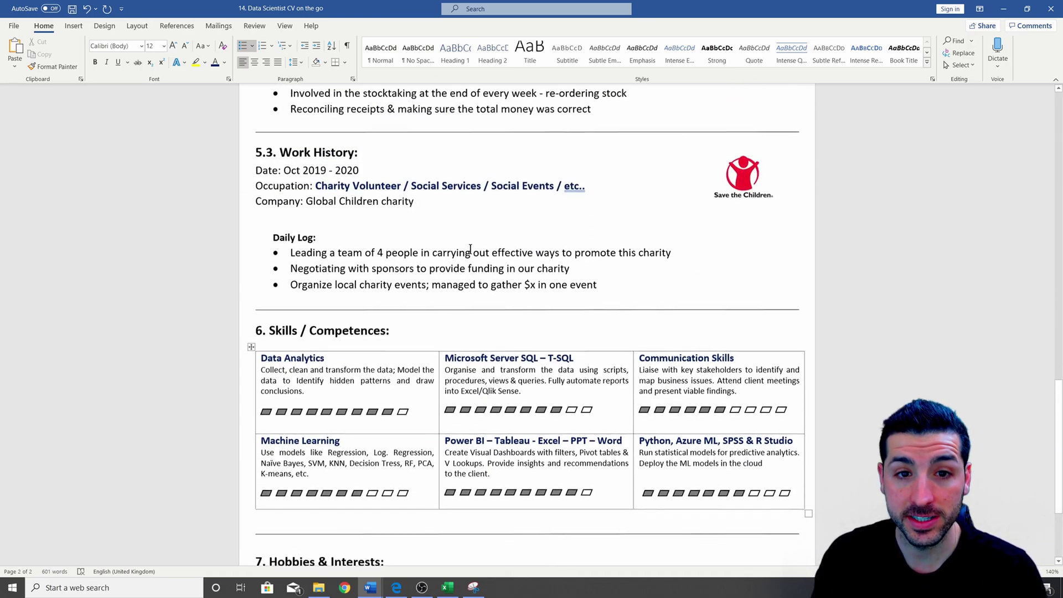
scroll(472, 249, up, 15)
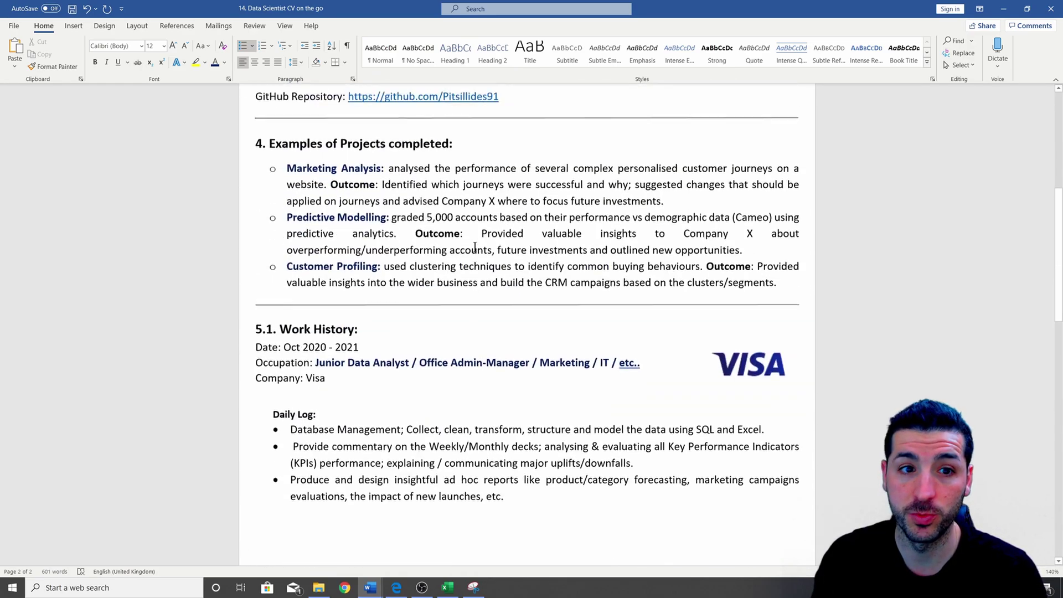
Publish the CV as '14. Data Scientist CV on the go.pdf' in Downloads via Create PDF/XPS.
click(15, 25)
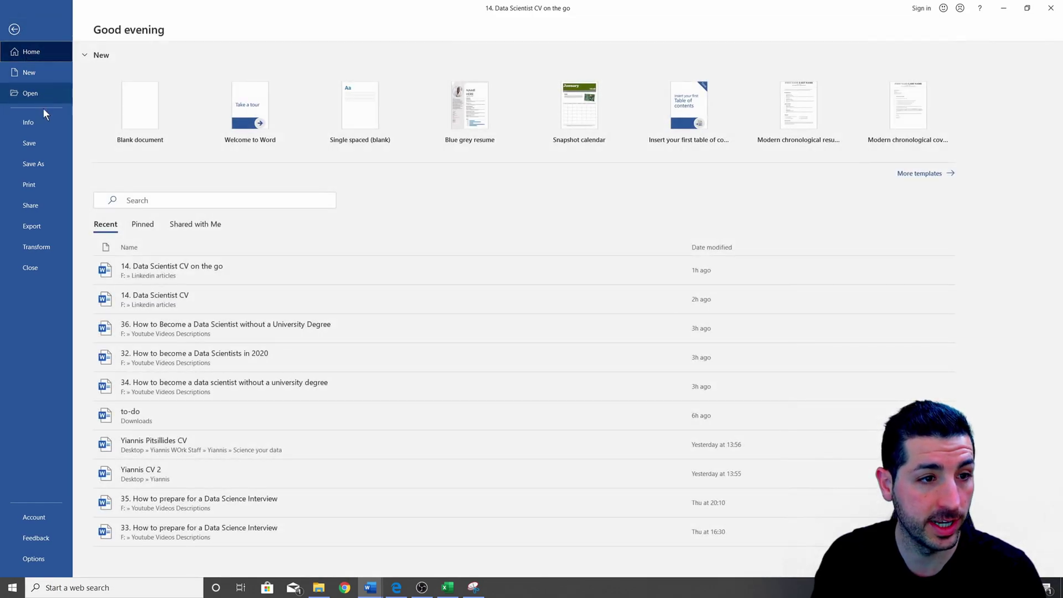
click(45, 231)
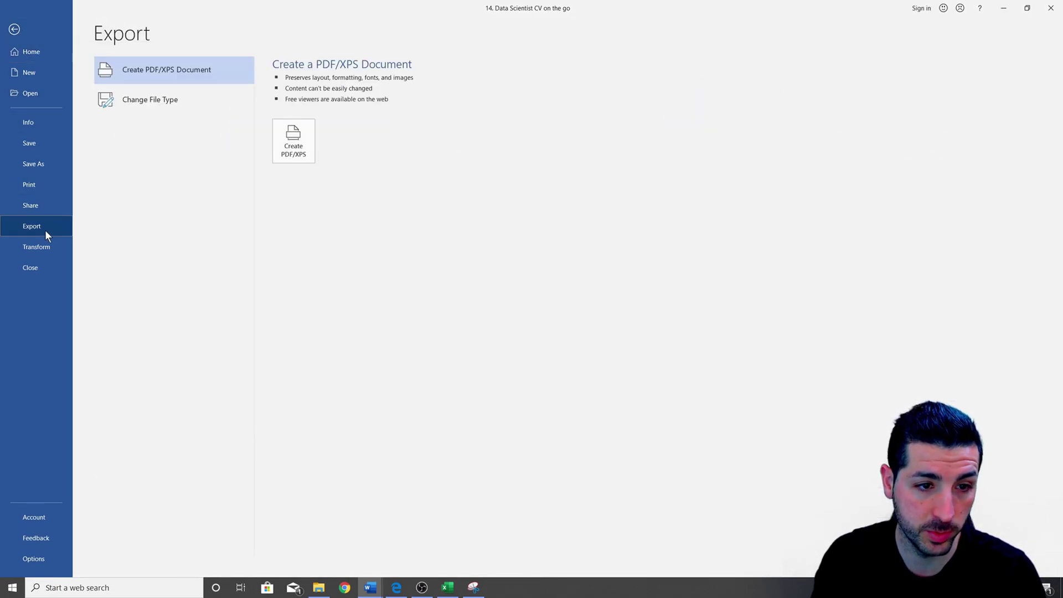
click(302, 158)
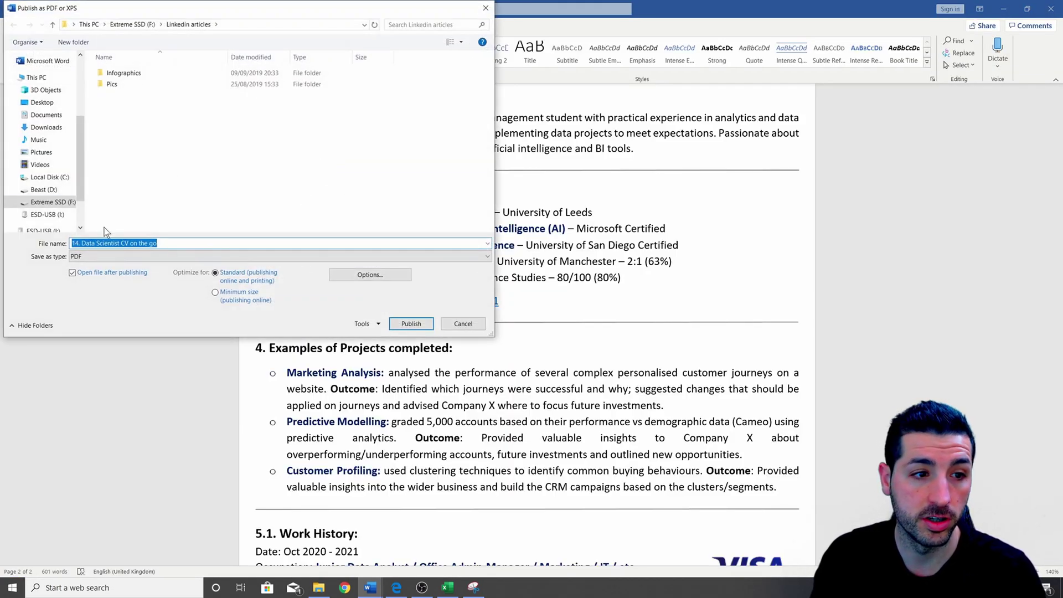
scroll(44, 94, up, 3)
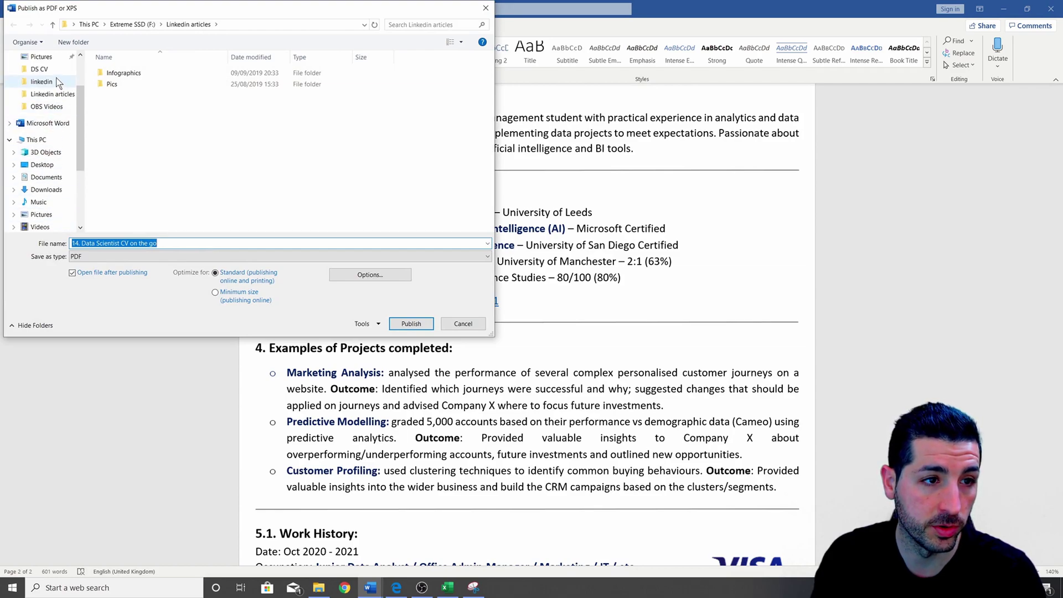
click(44, 189)
click(411, 323)
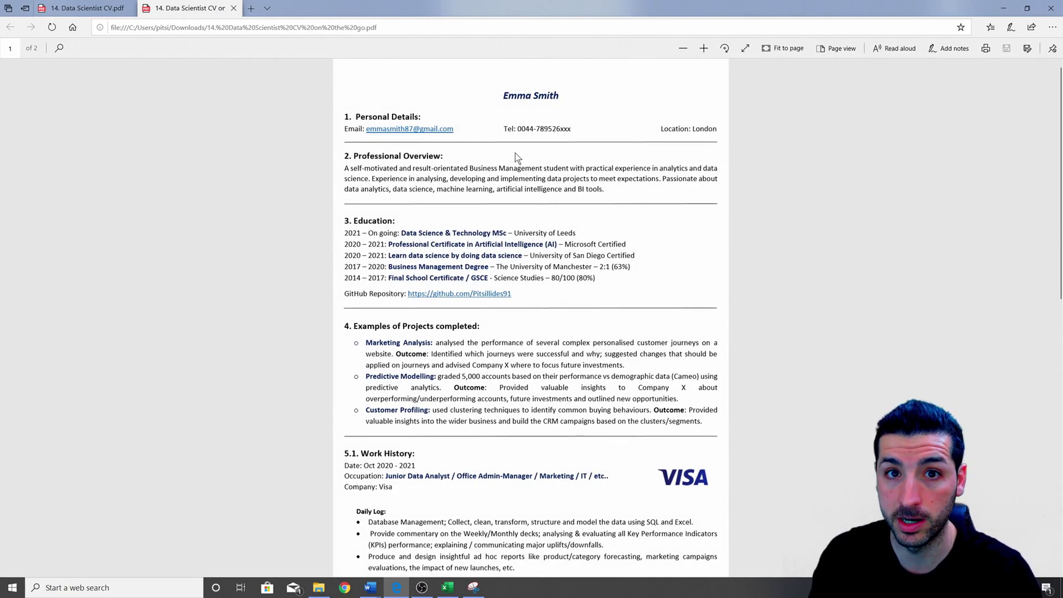
scroll(518, 166, down, 7)
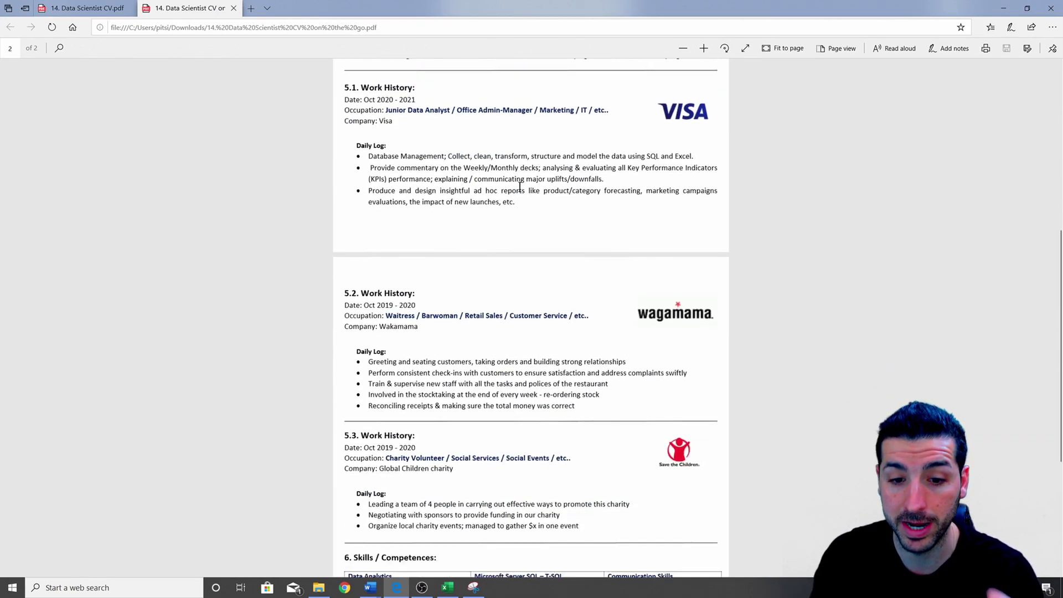
scroll(600, 184, down, 4)
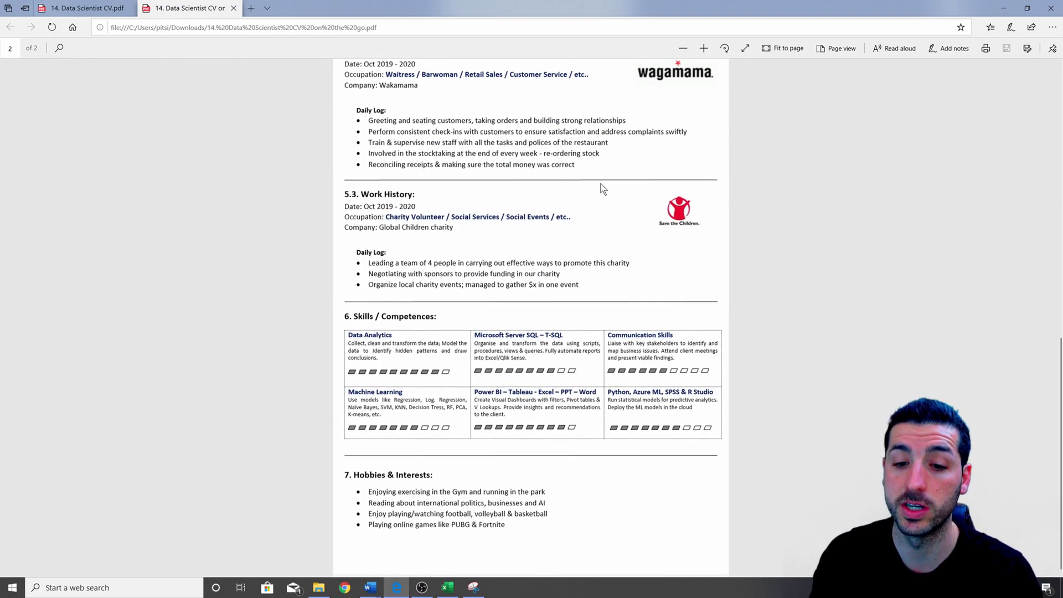
scroll(631, 326, up, 10)
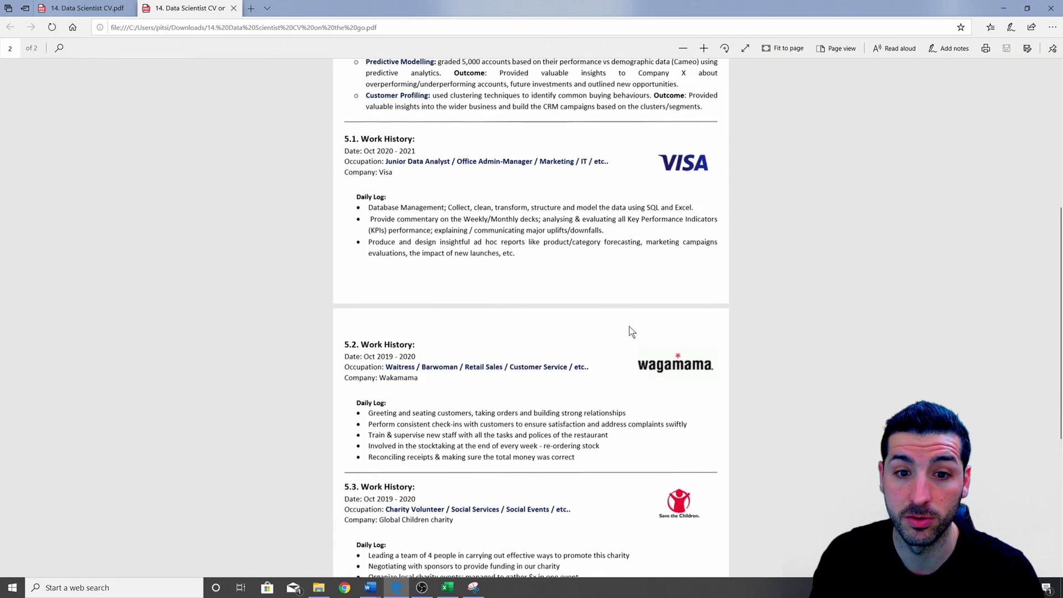
scroll(625, 331, up, 1)
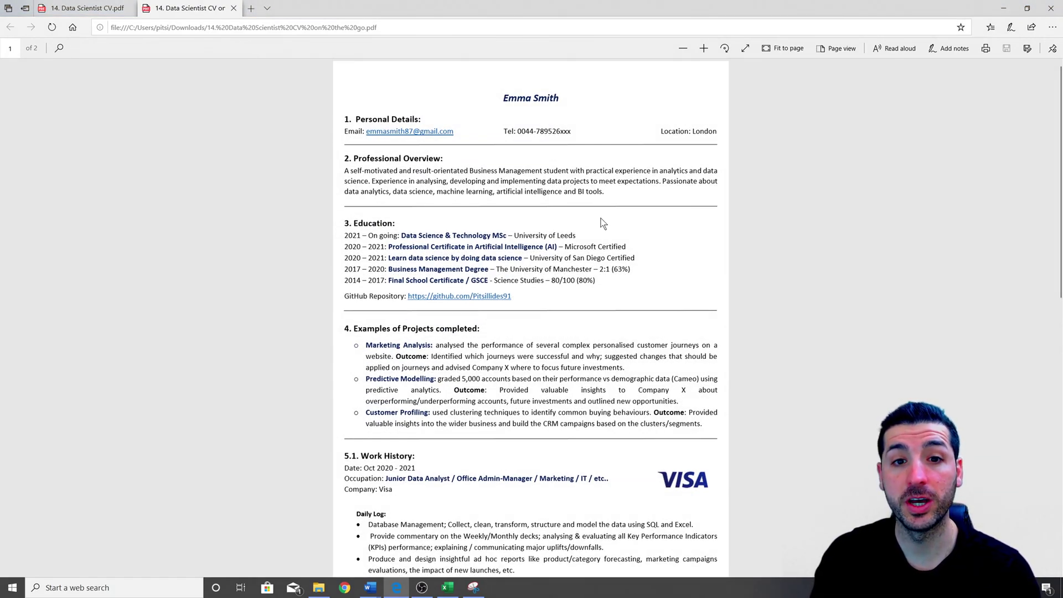
scroll(603, 222, down, 3)
scroll(602, 221, down, 6)
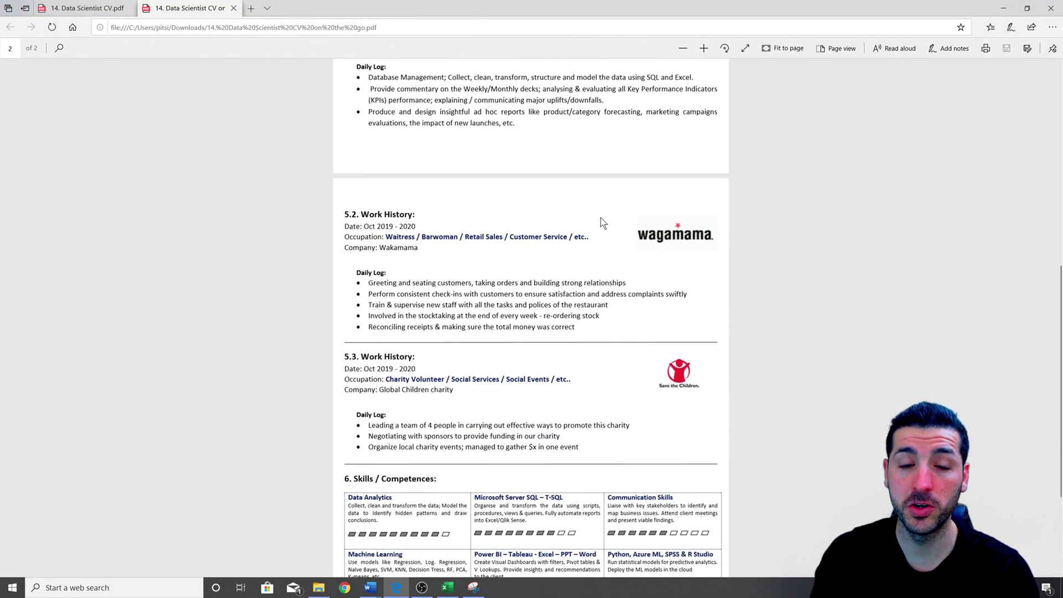
scroll(604, 221, down, 3)
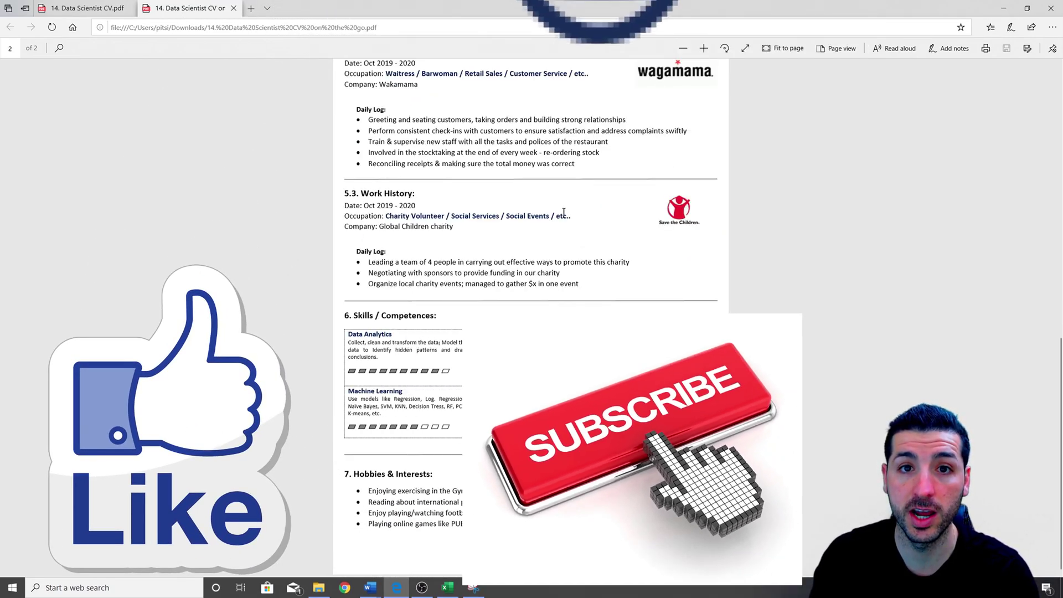
scroll(547, 219, up, 6)
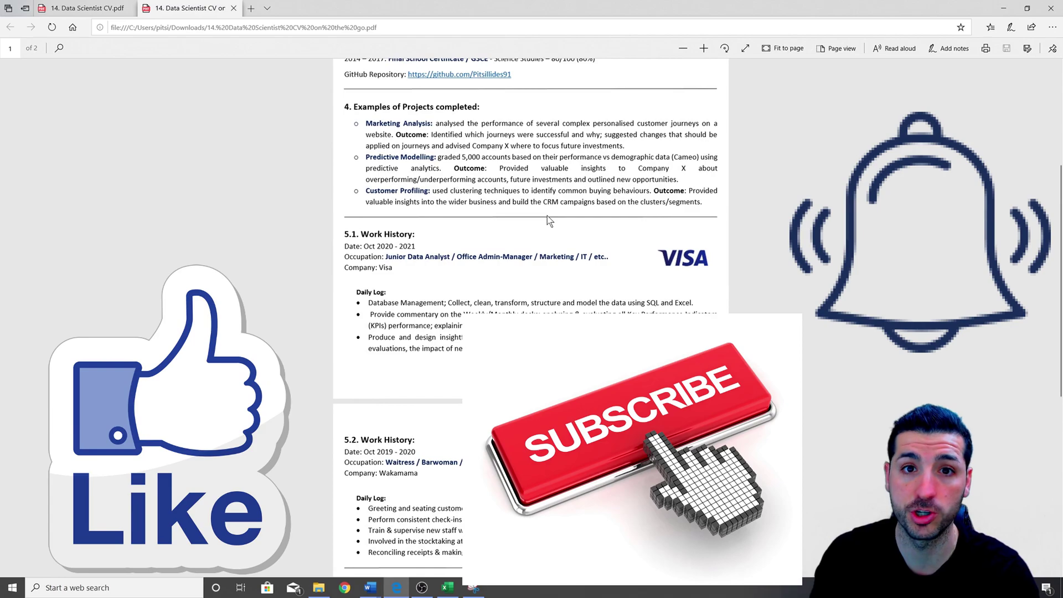
scroll(547, 216, up, 4)
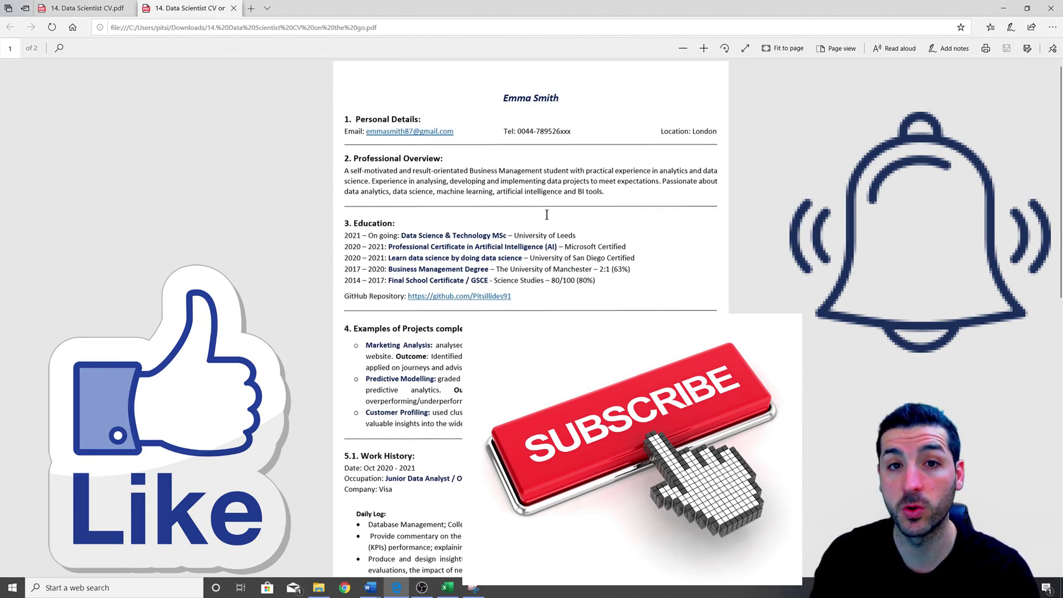